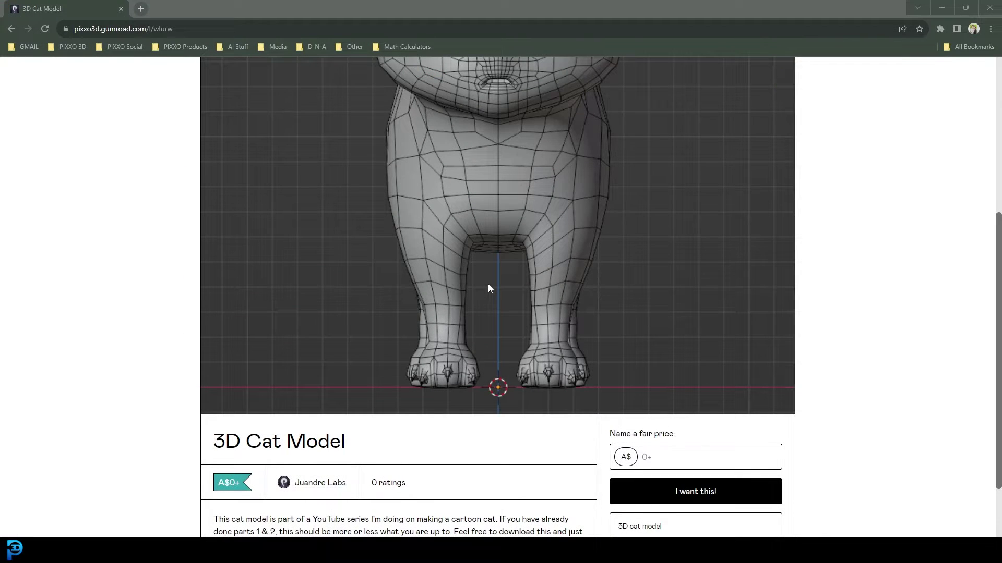
Look over the 3D Cat Model download page, examining the wireframe preview, description and pricing area.
scroll(503, 289, up, 5)
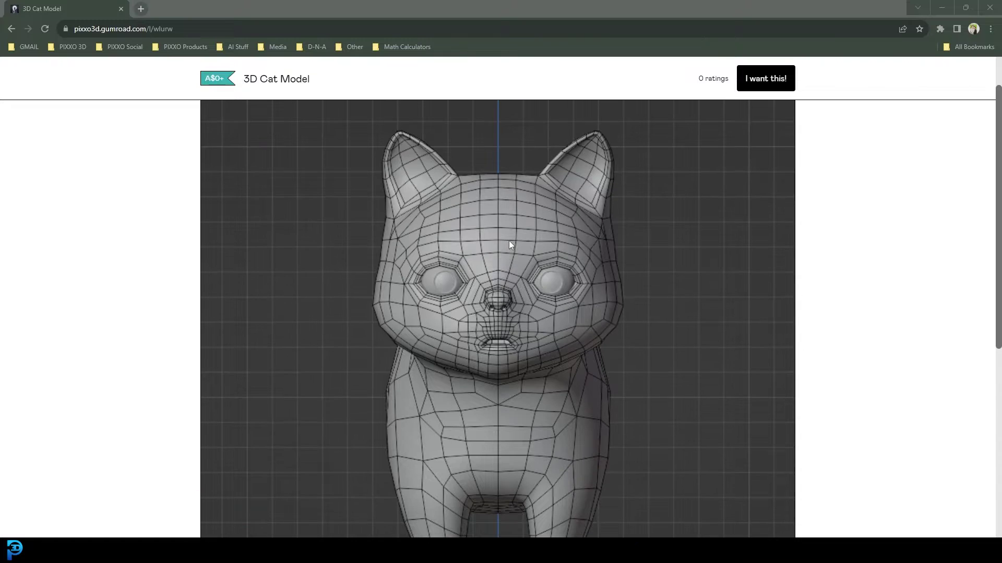
scroll(518, 217, up, 1)
scroll(512, 246, down, 2)
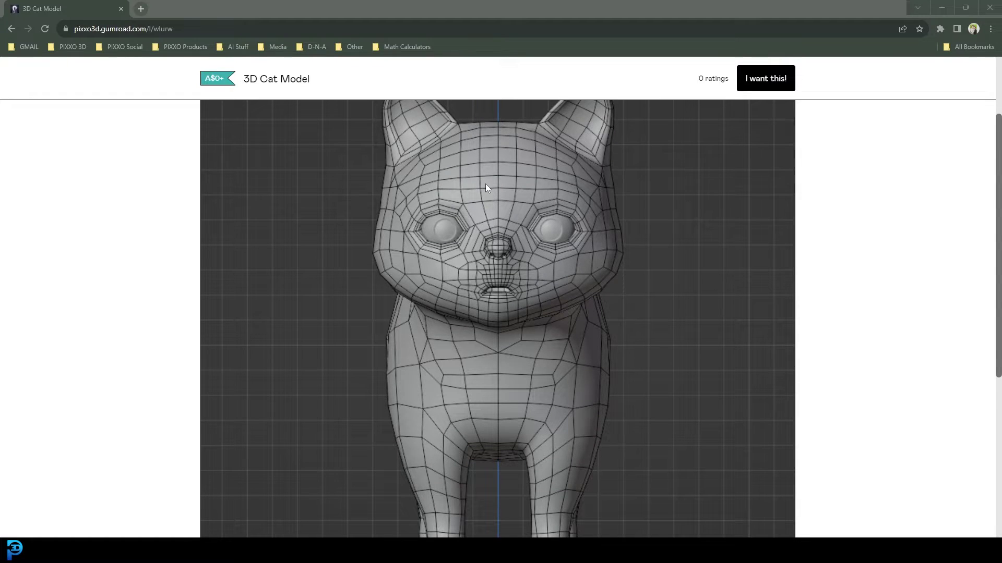
scroll(475, 203, down, 1)
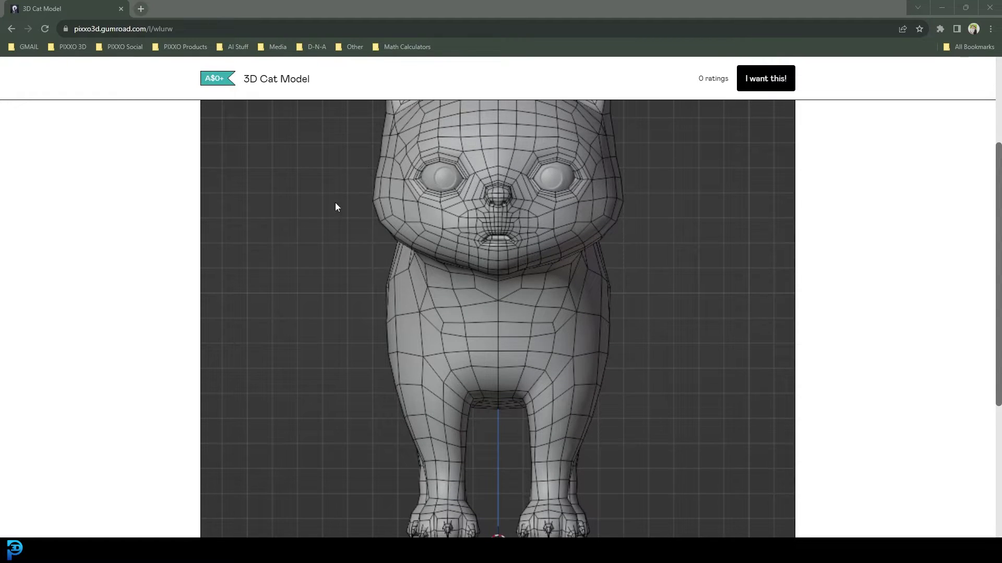
scroll(321, 183, up, 3)
scroll(511, 305, down, 1)
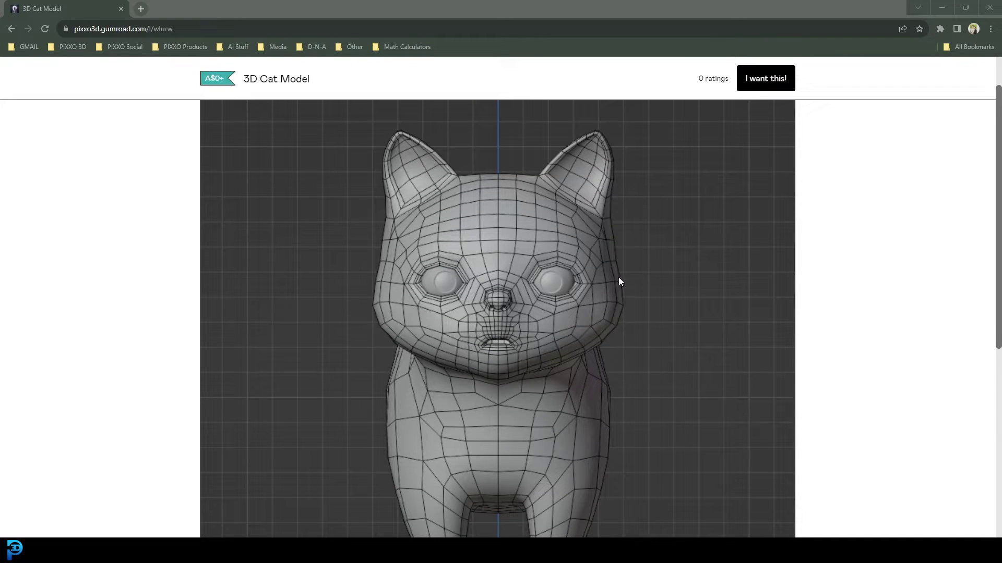
scroll(534, 302, down, 1)
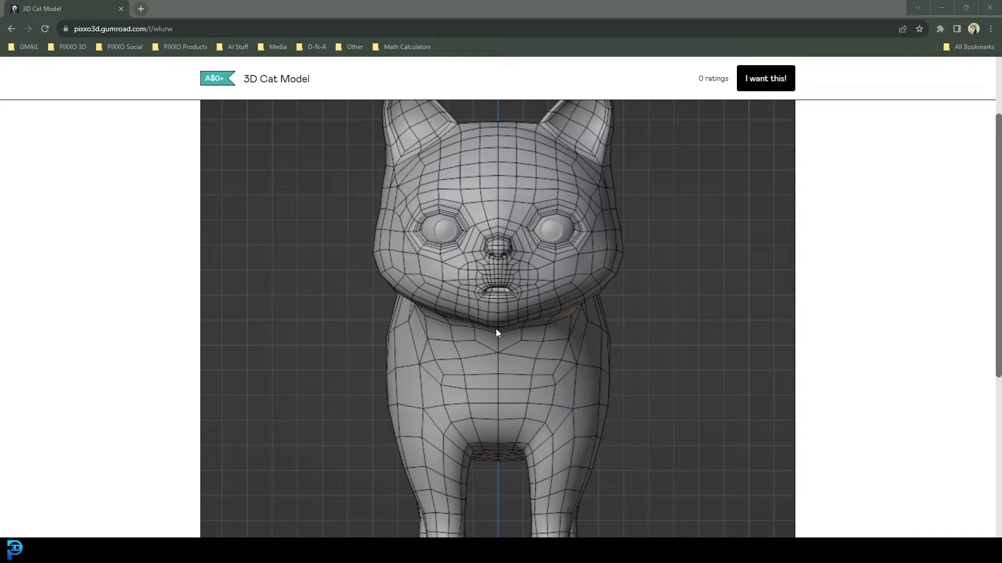
scroll(503, 291, down, 3)
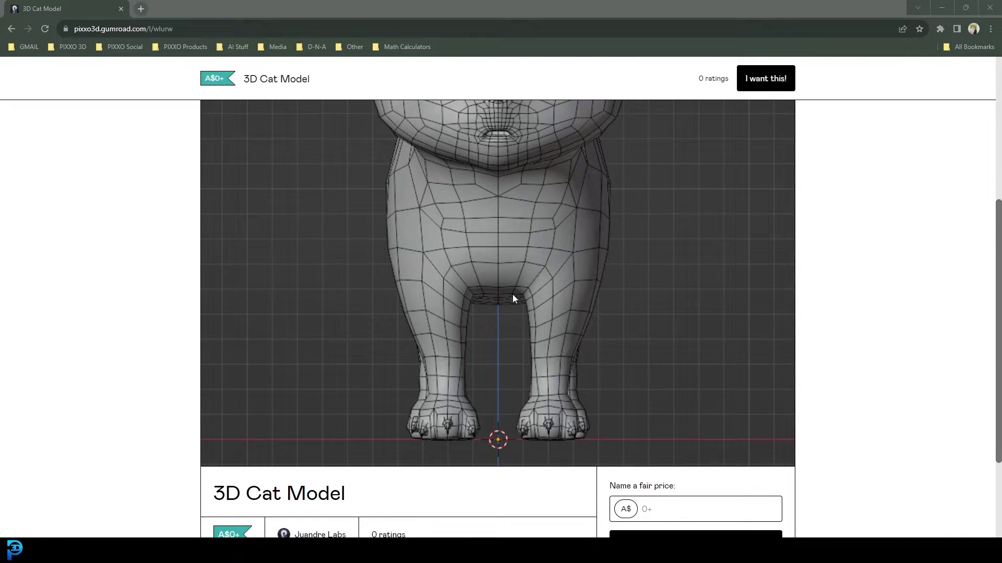
scroll(516, 292, down, 2)
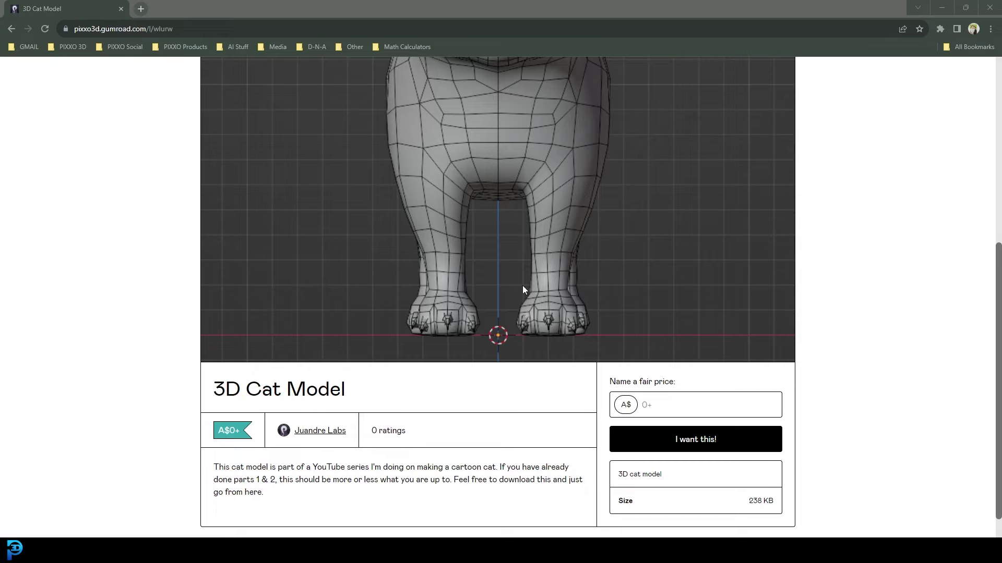
scroll(450, 303, down, 1)
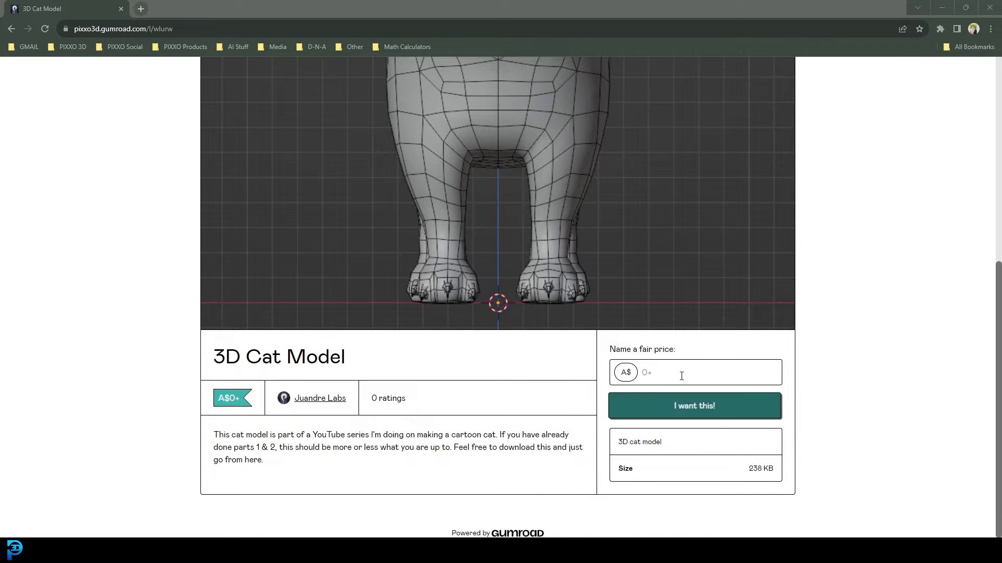
scroll(823, 363, up, 1)
scroll(822, 364, up, 5)
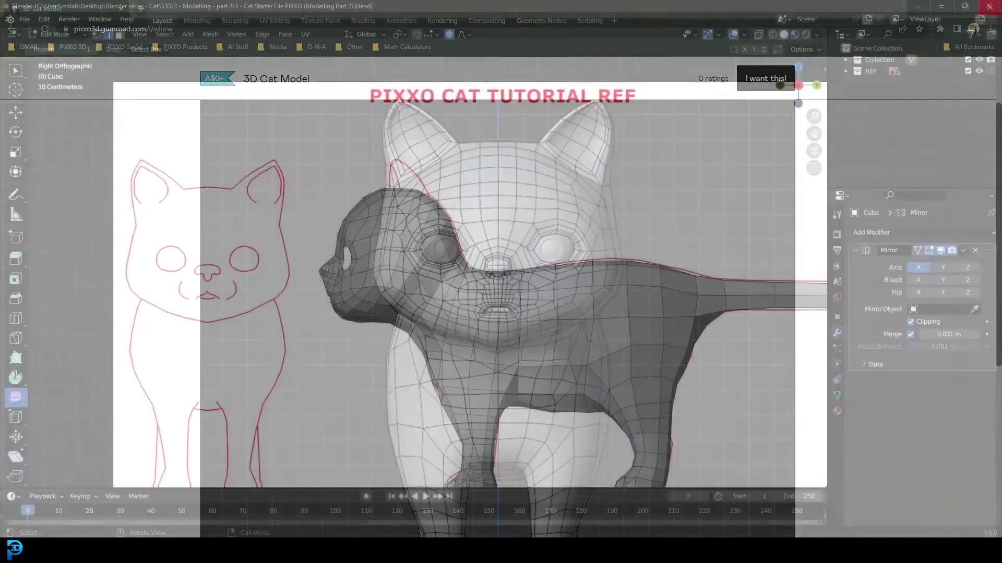
In Blender, switch to face selection and compare the head with the side-view ear outline using X-ray.
scroll(405, 210, up, 4)
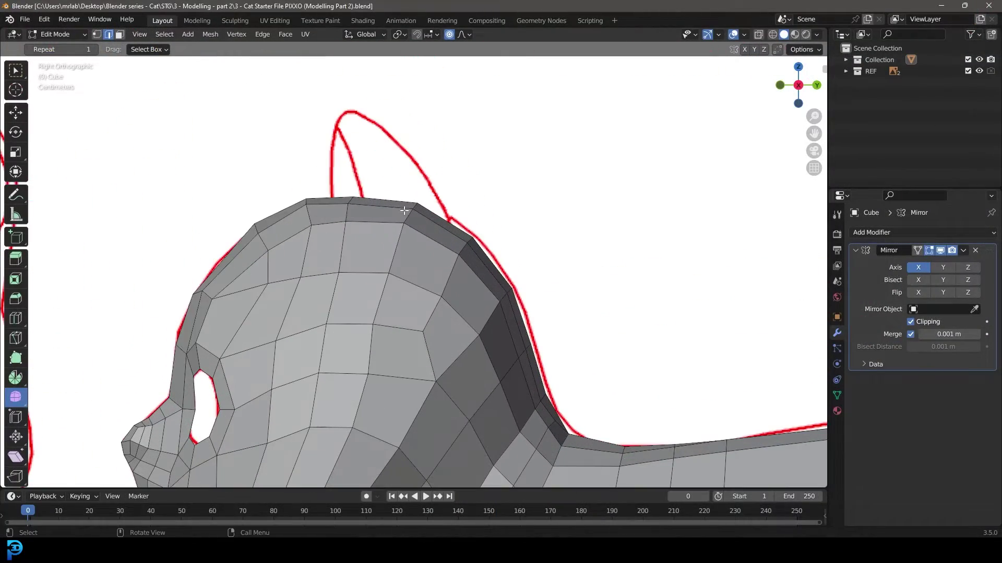
scroll(397, 228, down, 4)
middle_drag(397, 228, 418, 273)
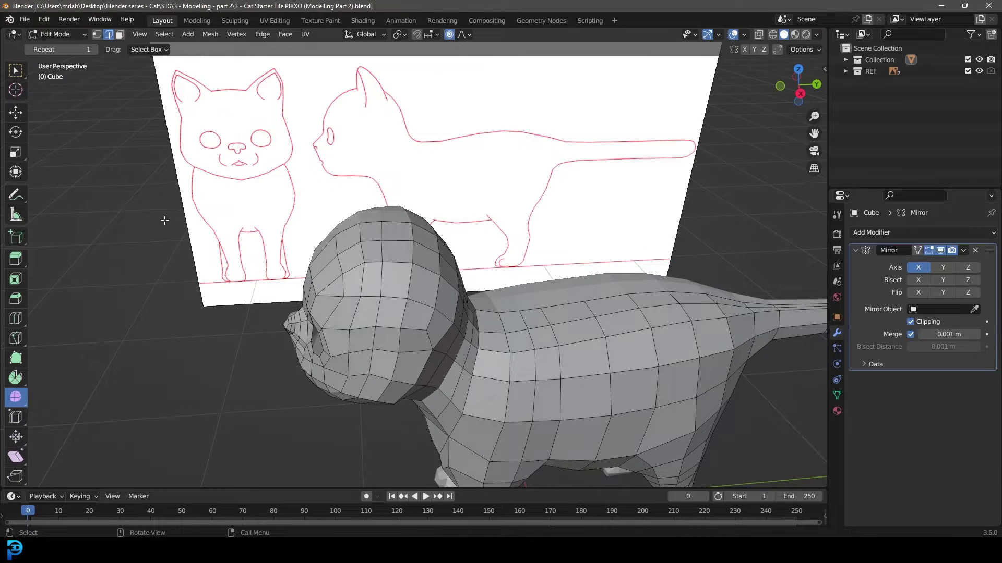
click(120, 35)
scroll(386, 245, up, 2)
key(KP_3)
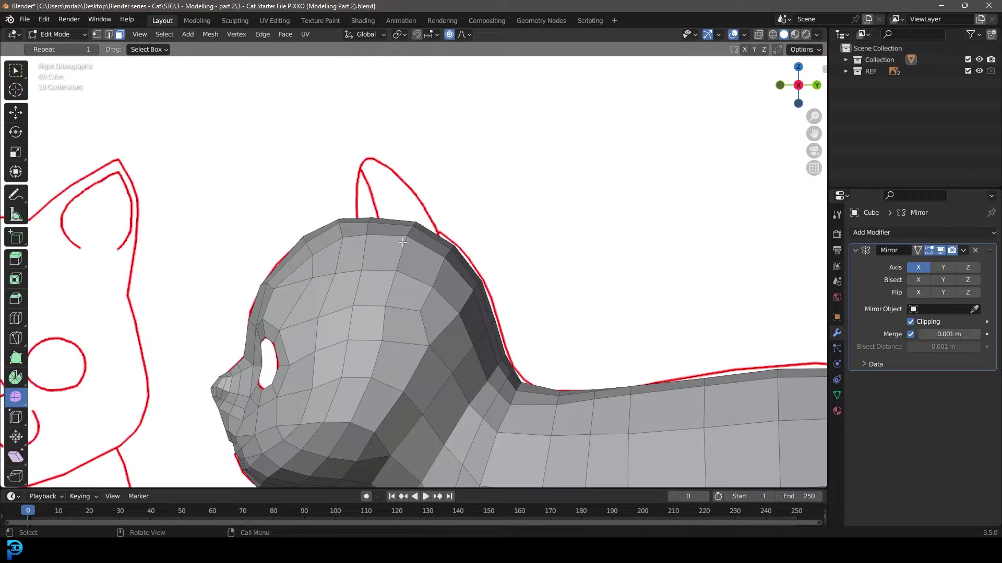
click(760, 35)
scroll(387, 231, up, 2)
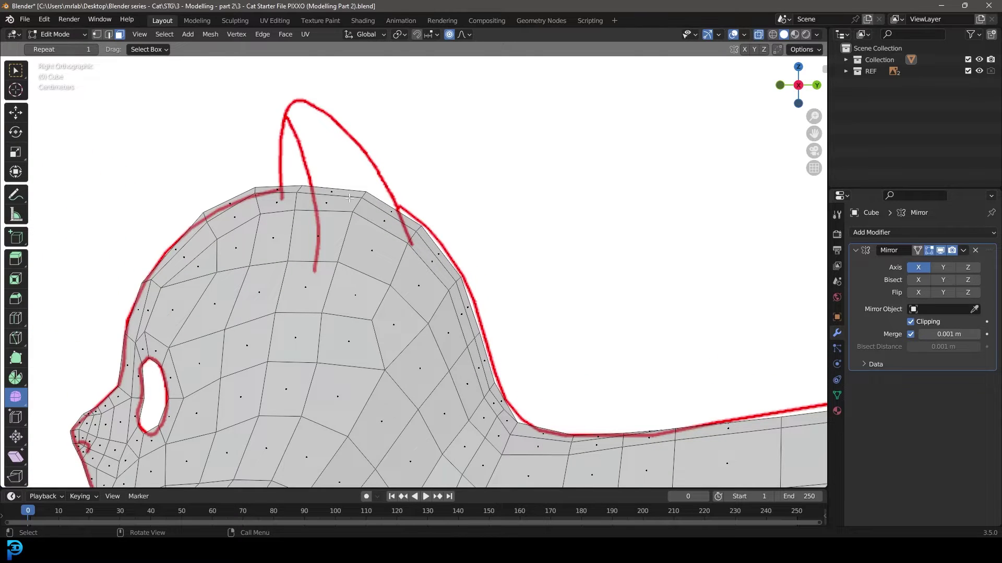
key(alt+z)
Select a strip of three adjacent faces running down the upper side of the cat's head for the ear base.
scroll(351, 199, down, 3)
middle_drag(355, 192, 349, 236)
click(369, 213)
shift+click(360, 244)
shift+click(357, 272)
shift+click(348, 309)
middle_drag(352, 307, 454, 263)
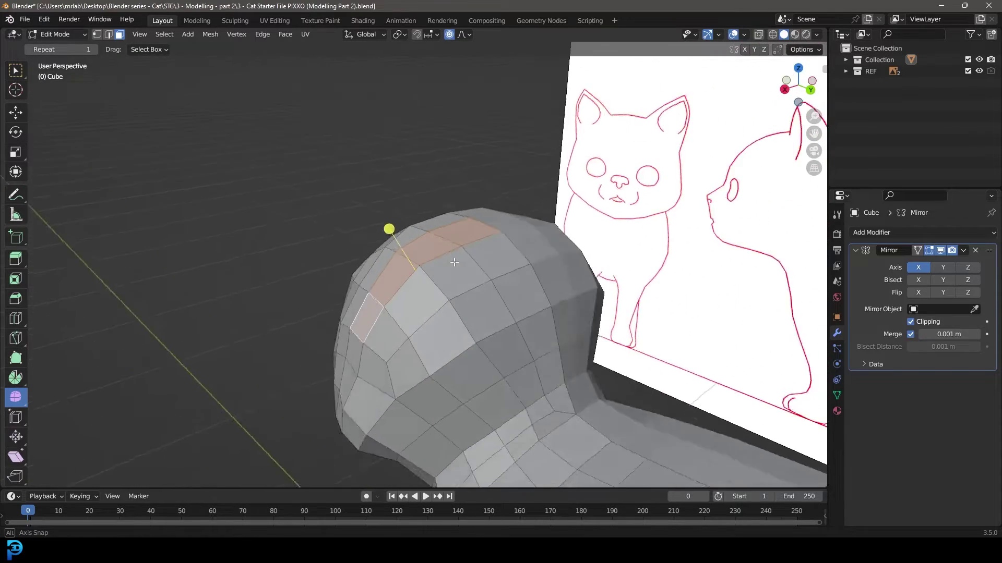
scroll(488, 212, up, 3)
shift+click(518, 205)
middle_drag(518, 204, 488, 259)
scroll(488, 260, up, 3)
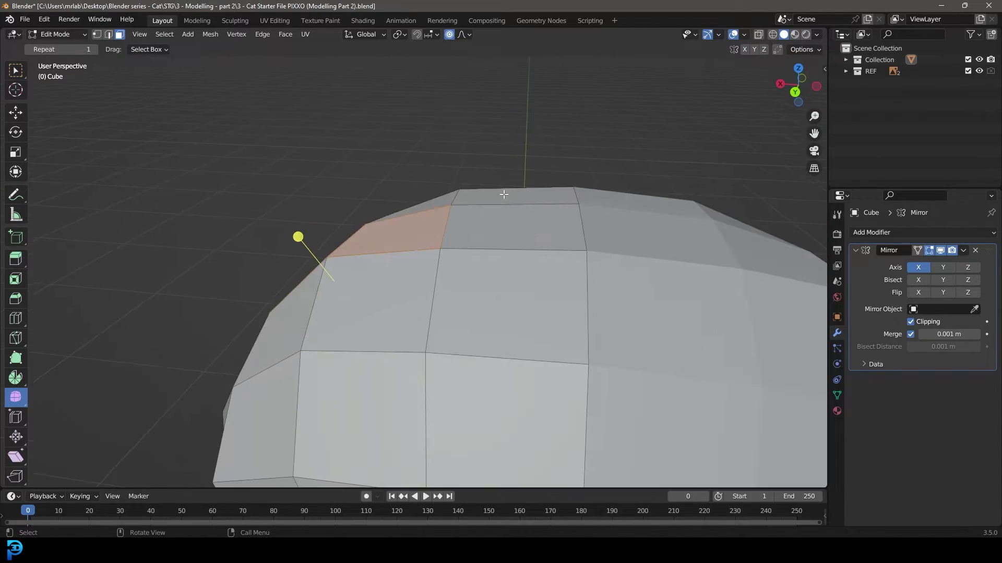
Extrude the selected head faces outward to form the ear, working in the front view.
scroll(505, 213, down, 4)
mouse_move(386, 254)
middle_down()
mouse_move(461, 235)
mouse_move(415, 257)
mouse_move(381, 256)
middle_up()
scroll(492, 189, up, 2)
scroll(519, 238, down, 3)
middle_drag(425, 292, 577, 306)
scroll(465, 294, up, 4)
middle_drag(466, 294, 536, 276)
key(KP_1)
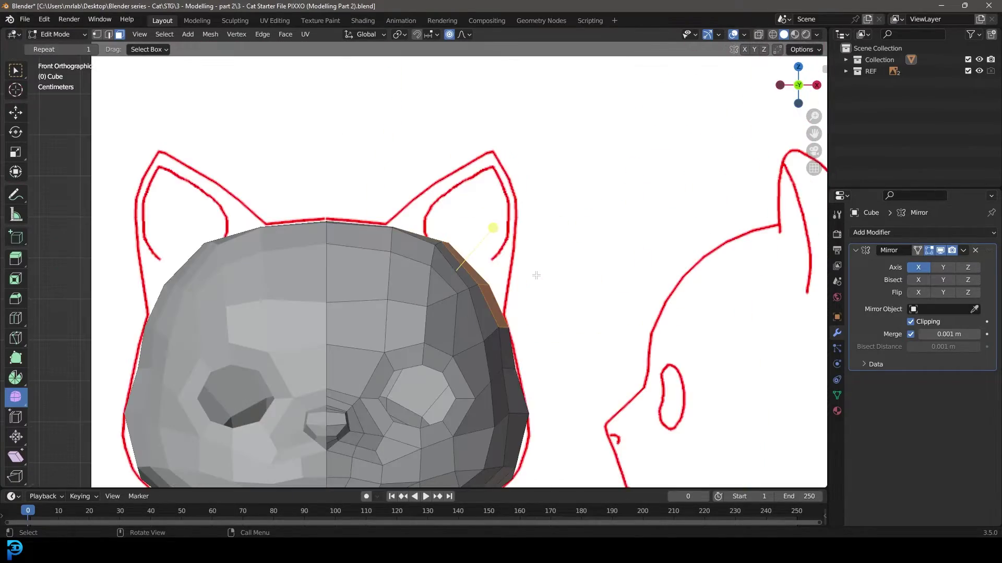
scroll(534, 275, up, 1)
key(e)
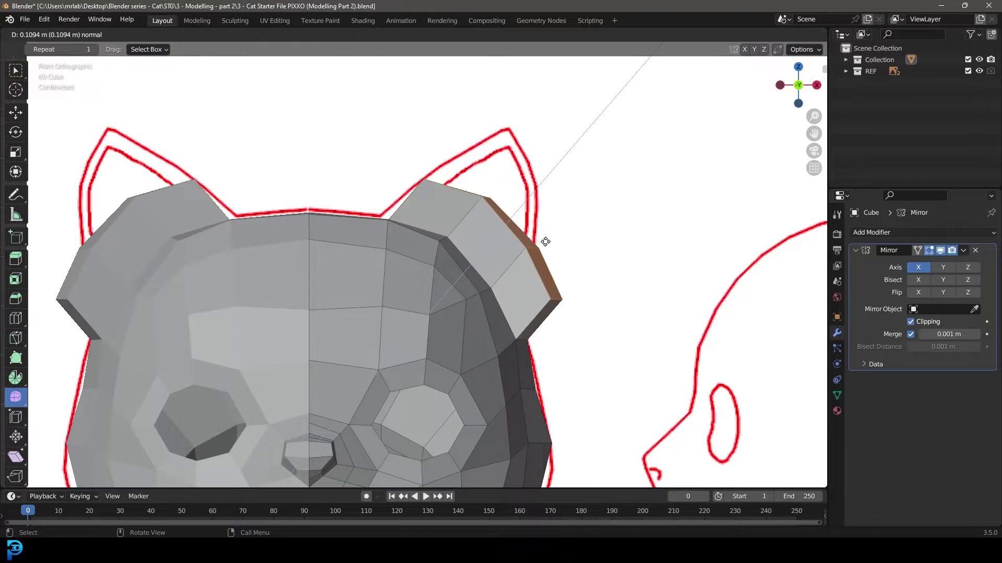
click(628, 247)
Scale down the ear's extruded end and move it onto the ear tip of the front reference outline.
key(s)
click(579, 186)
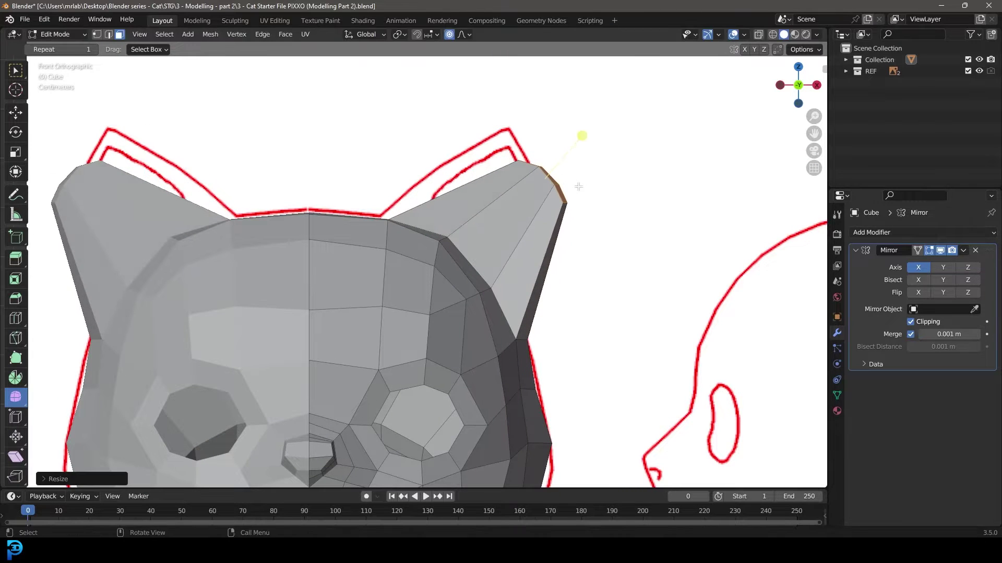
key(g)
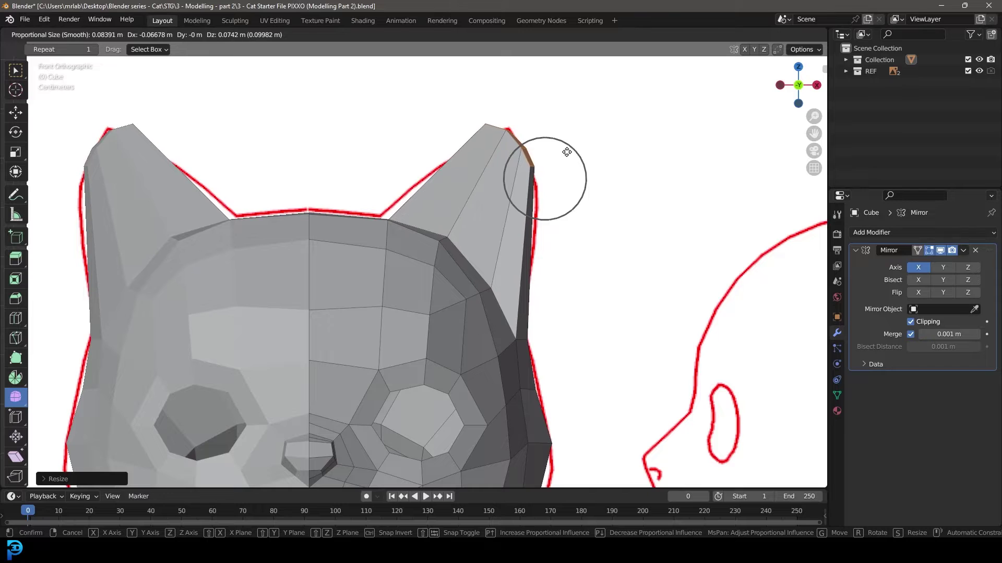
click(567, 158)
Move the rear edge at the ear's base back to the side reference outline using edge selection and proportional editing.
key(KP_3)
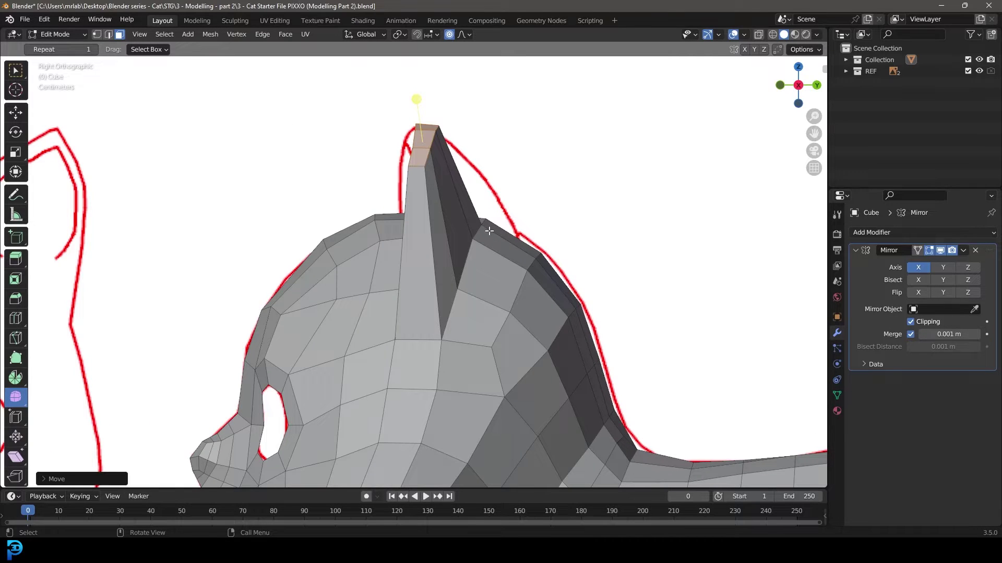
scroll(489, 230, down, 4)
middle_drag(489, 229, 111, 94)
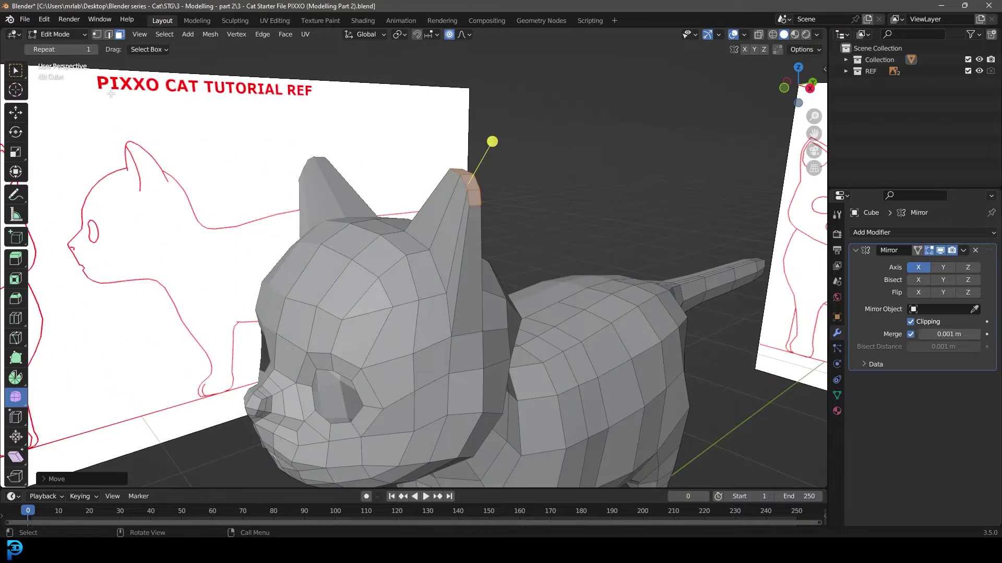
click(110, 35)
middle_drag(407, 229, 425, 237)
scroll(439, 251, up, 3)
click(460, 281)
middle_drag(462, 283, 472, 143)
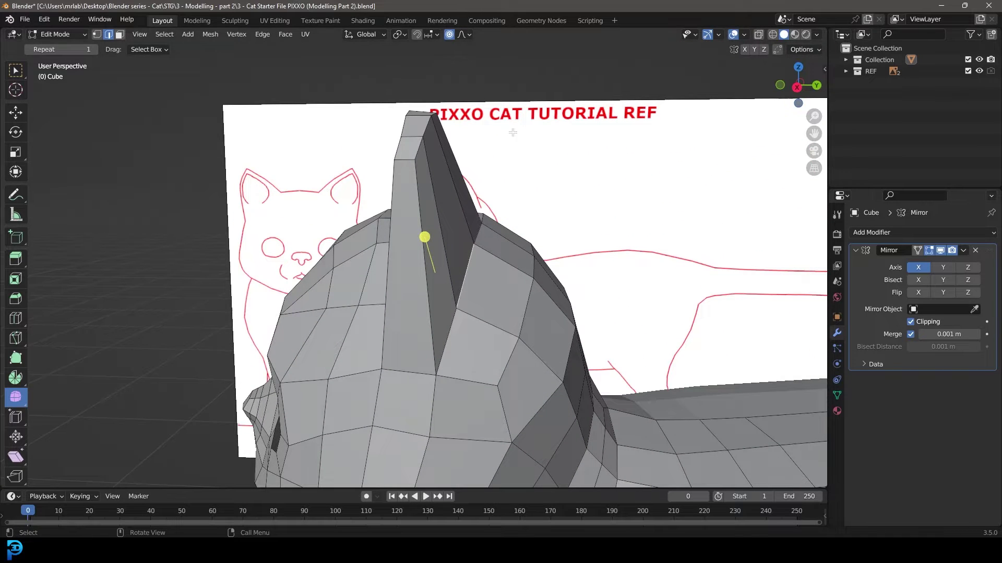
key(KP_3)
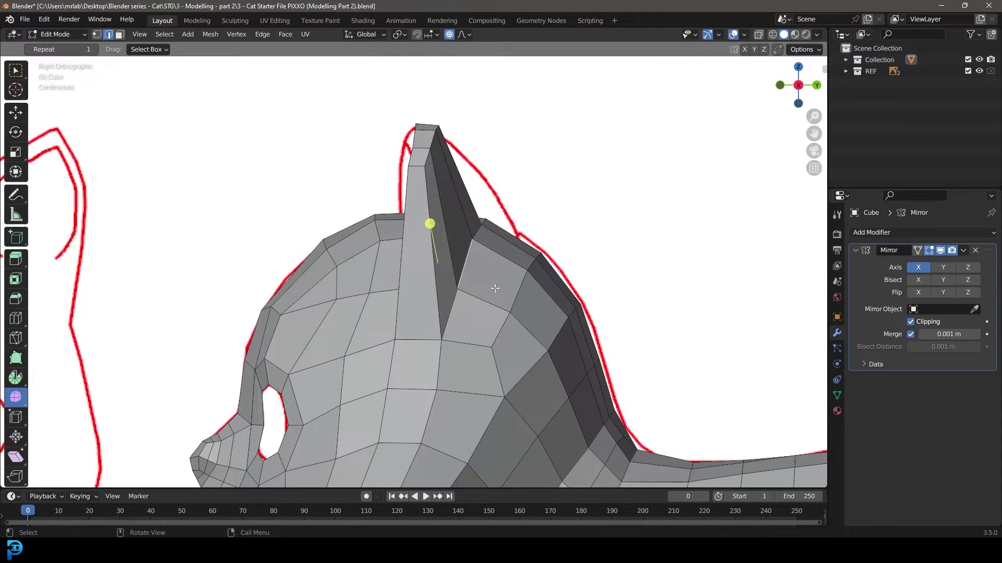
click(759, 34)
key(g)
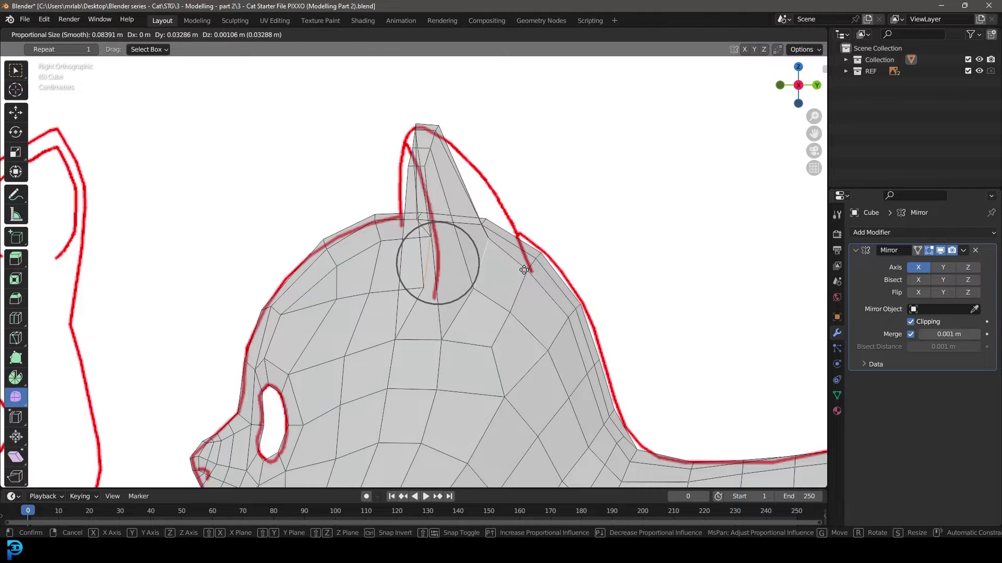
scroll(543, 269, down, 4)
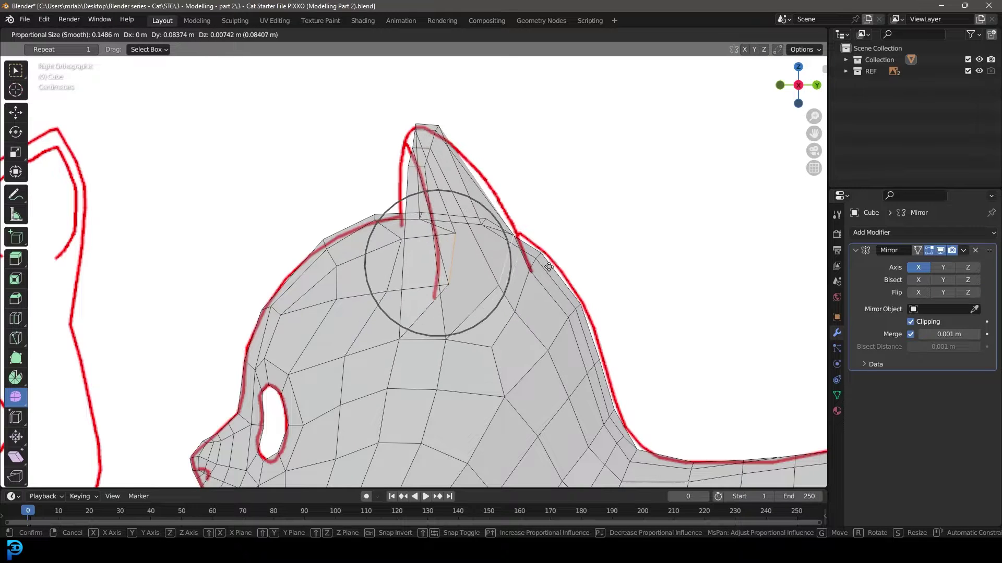
scroll(553, 268, down, 1)
click(550, 267)
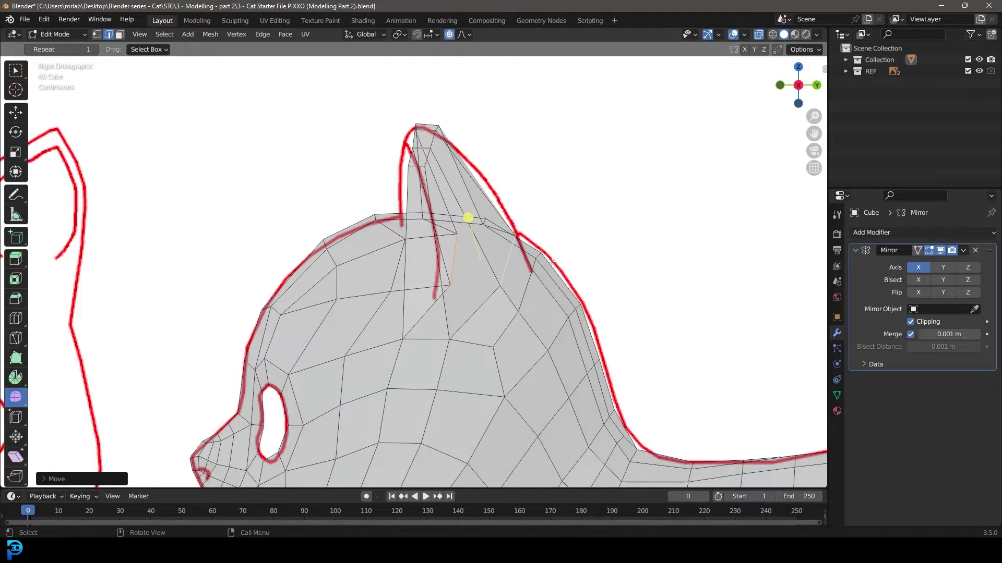
click(760, 34)
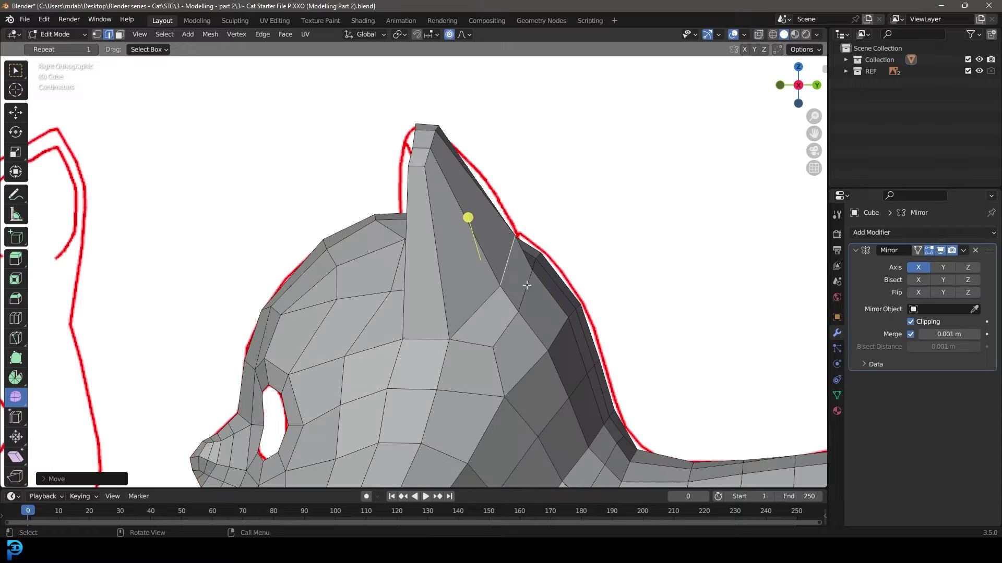
Move the lowest edge of the ear's base up and back with a wider proportional falloff in the side view.
click(429, 338)
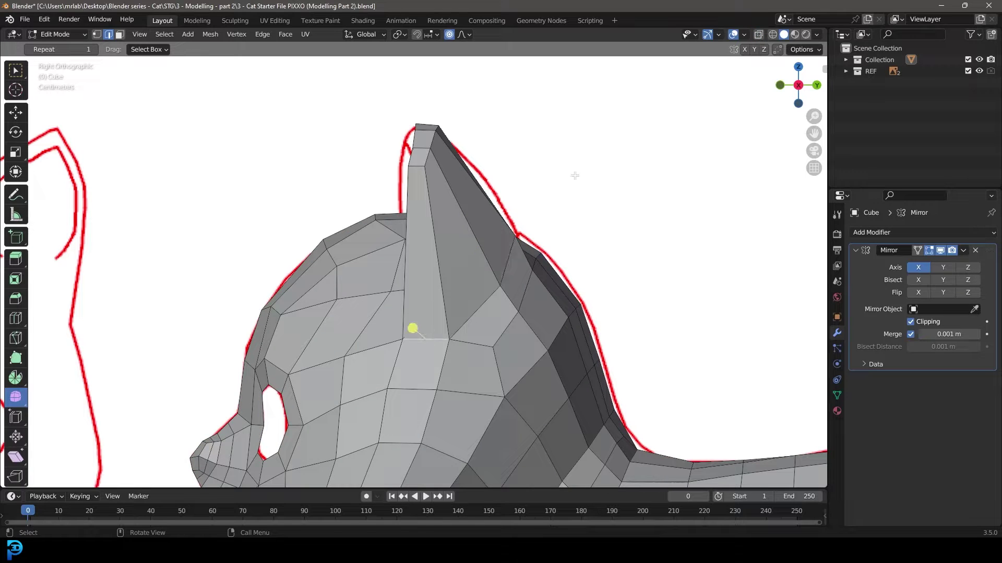
click(759, 34)
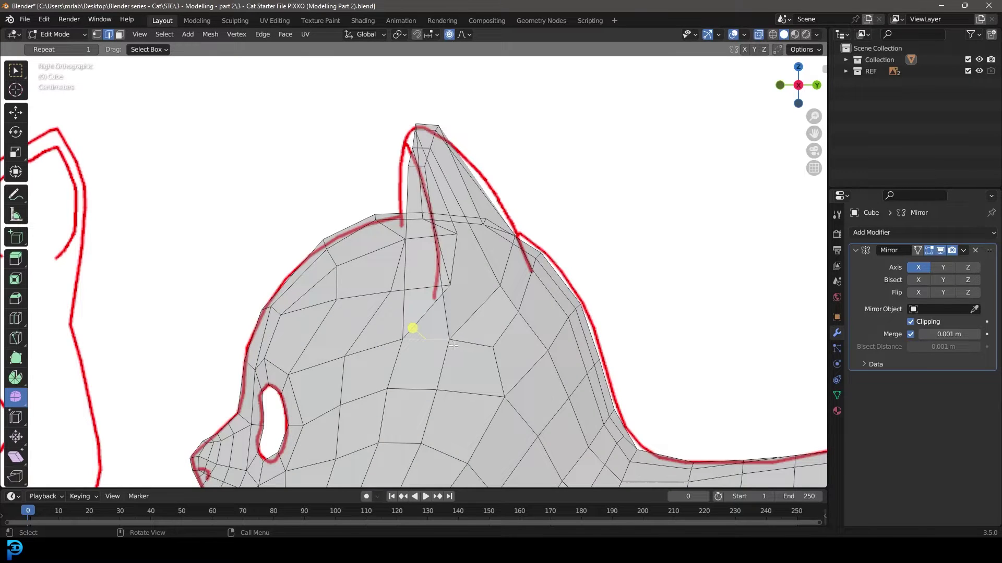
key(g)
scroll(496, 318, down, 6)
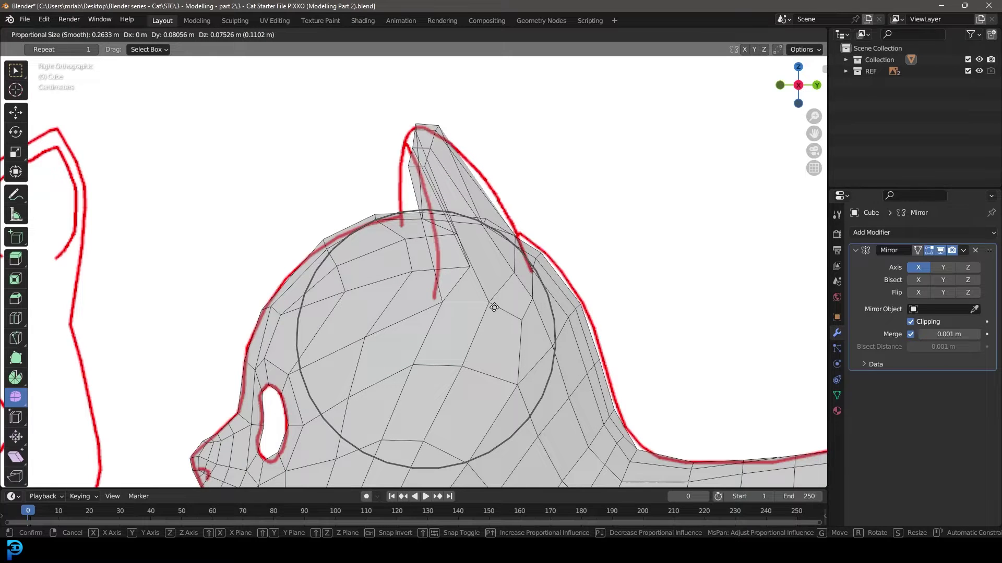
click(492, 307)
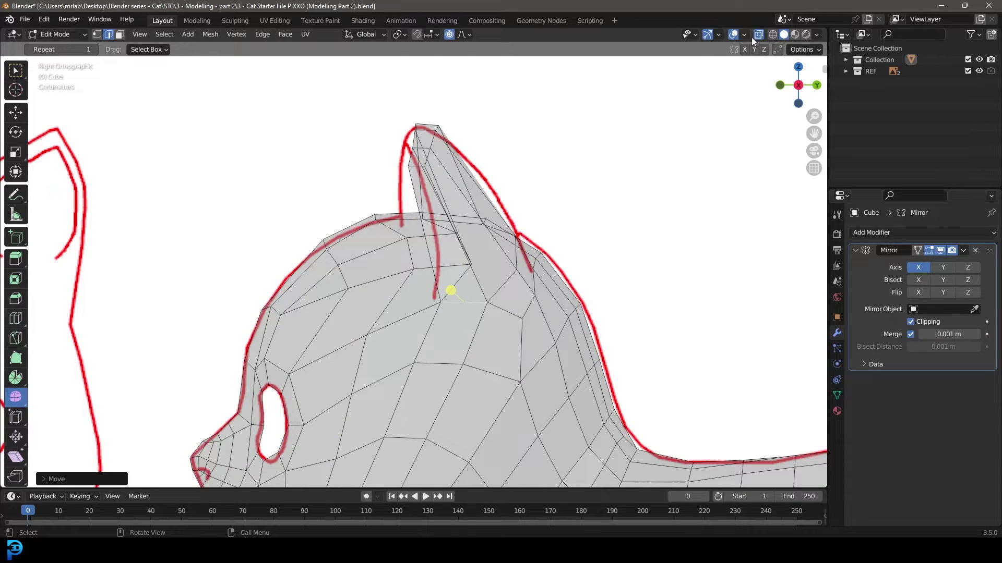
click(758, 35)
Add a loop cut around the middle of the ear without sliding it.
scroll(384, 245, down, 1)
middle_drag(394, 191, 450, 248)
key(ctrl+r)
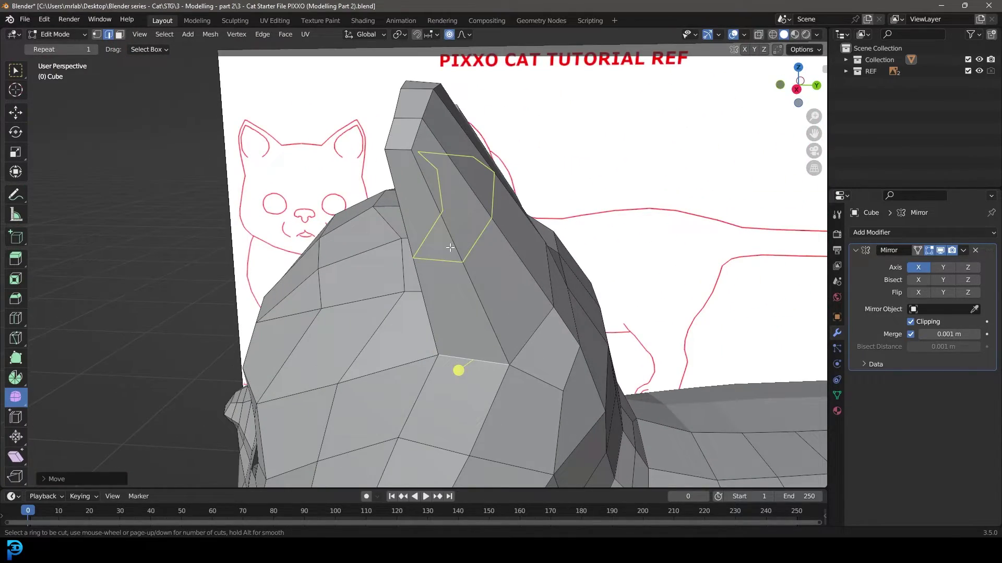
click(449, 248)
right_click(450, 247)
Move the inner-side vertices of the ear's new loop toward the front reference outline, using vertex selection and wireframe shading.
scroll(450, 248, down, 4)
middle_drag(450, 248, 500, 260)
key(KP_1)
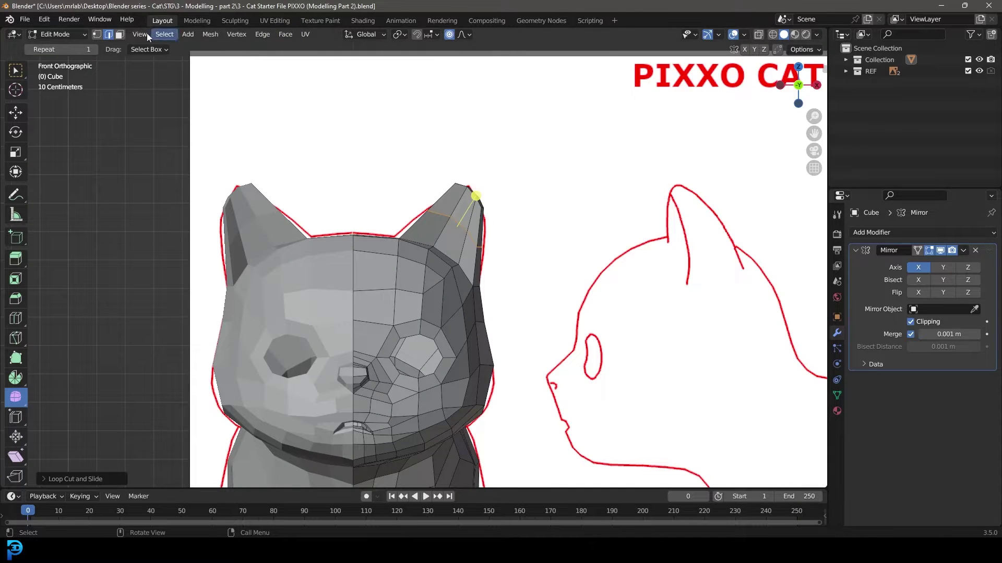
click(98, 34)
scroll(436, 179, up, 3)
key(z)
click(417, 164)
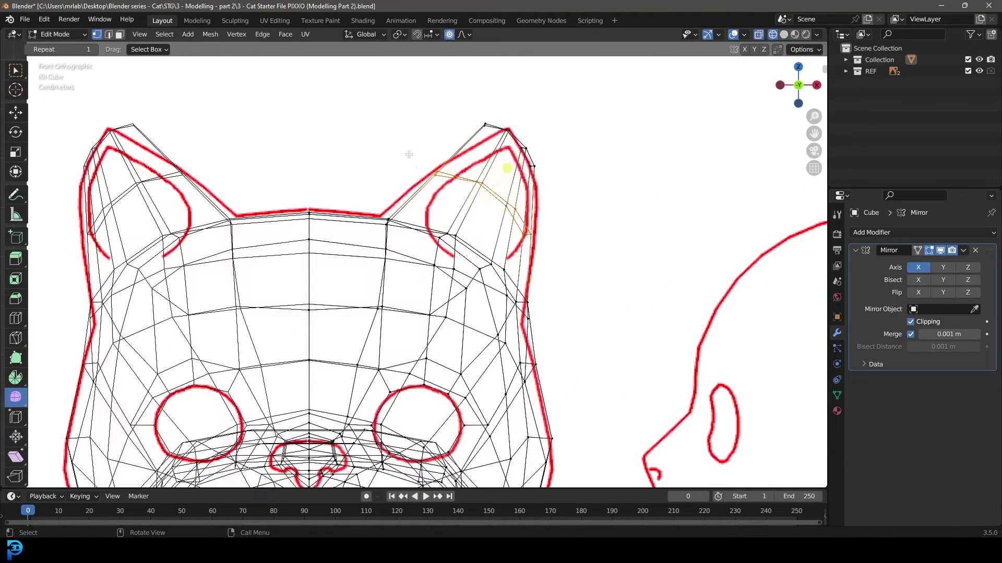
scroll(454, 195, up, 1)
key(g)
click(452, 191)
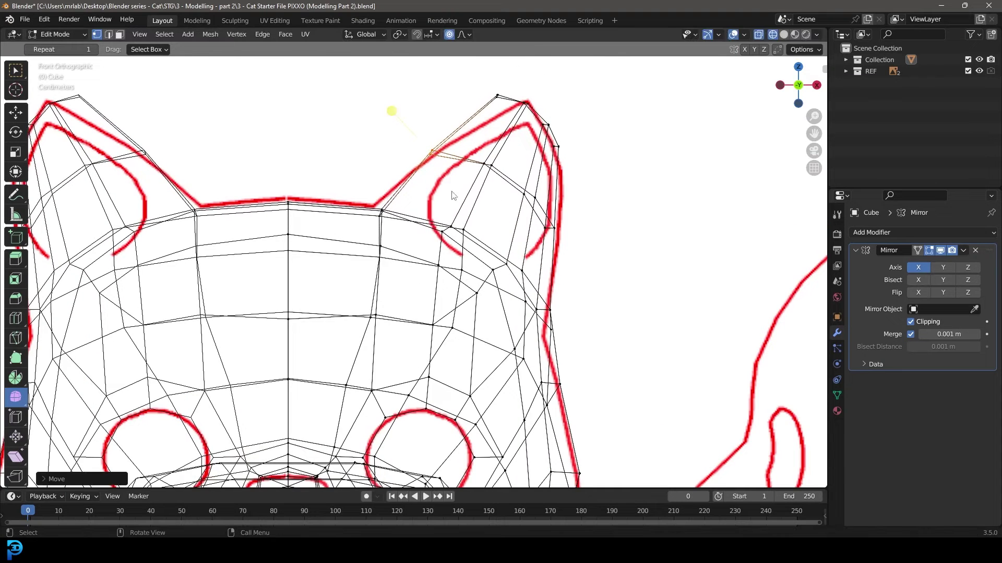
Switch to solid shading with X-ray and move the inner vertices of the ear's tip onto the front reference outline.
key(z)
click(558, 185)
click(758, 34)
scroll(453, 109, up, 3)
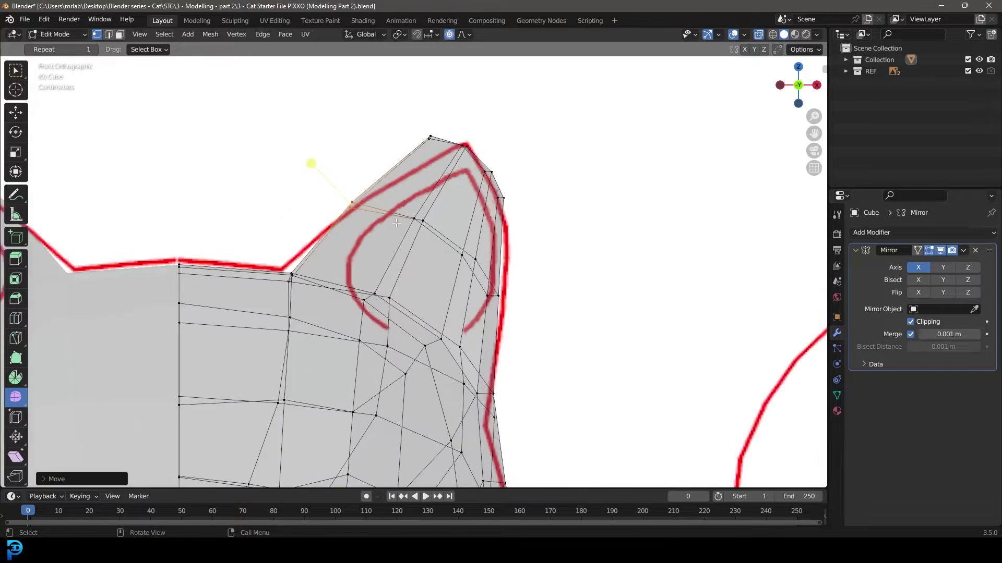
shift+middle_drag(453, 109, 454, 140)
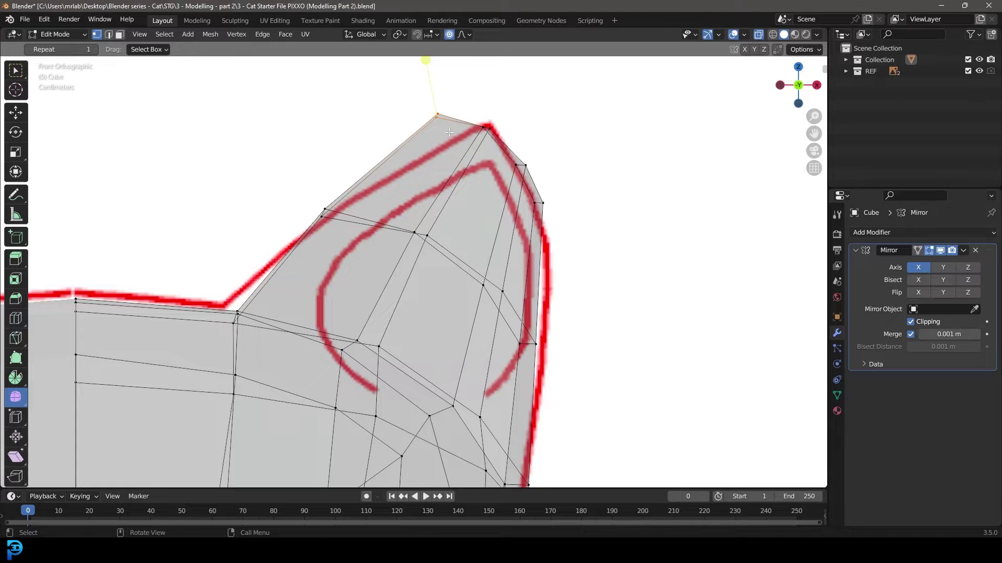
key(g)
scroll(470, 141, up, 3)
click(480, 146)
Move the outer-side vertices just below the ear's tip onto the front reference outline with a small proportional falloff.
drag(572, 227, 537, 189)
right_click(574, 216)
key(Escape)
key(g)
scroll(525, 174, up, 3)
click(519, 161)
drag(570, 202, 511, 151)
key(g)
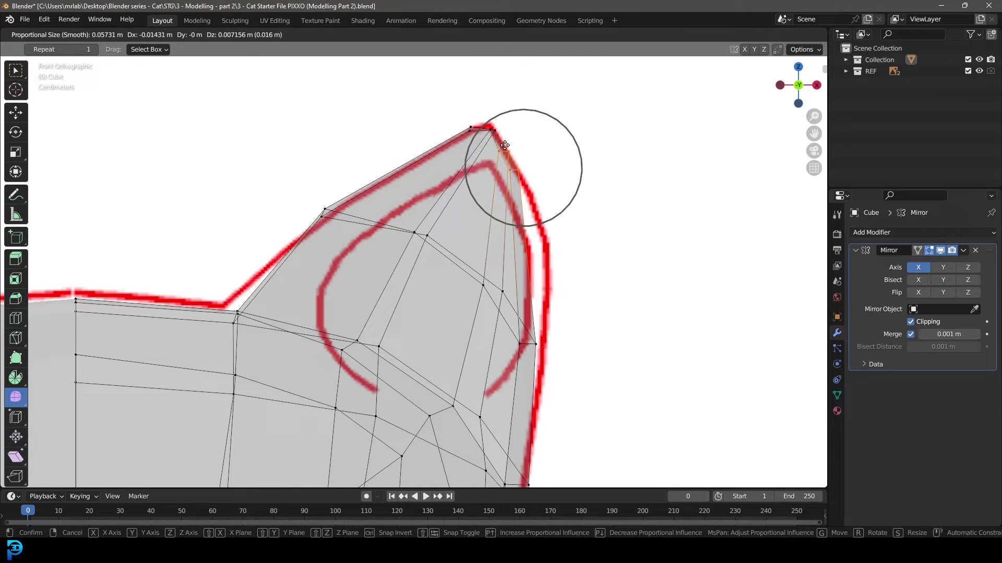
click(504, 146)
Turn off X-ray and add an unslid loop cut around the upper half of the ear.
click(760, 36)
key(ctrl+r)
click(528, 227)
click(529, 228)
Move the outer-edge vertices of the new upper loop and of the loop below it outward to the front reference outline.
drag(563, 280, 505, 244)
key(g)
scroll(559, 261, down, 6)
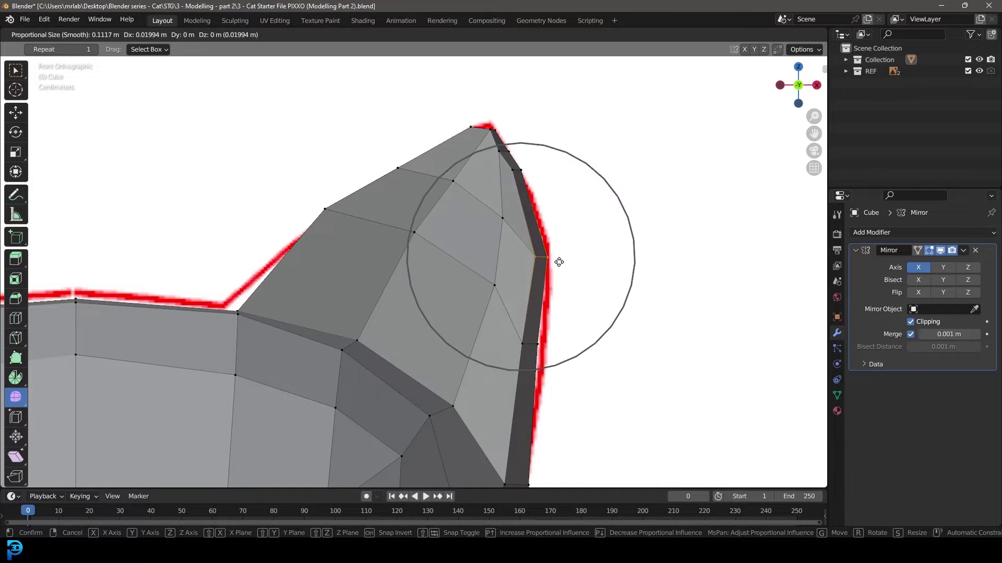
scroll(559, 262, down, 1)
click(558, 262)
drag(568, 365, 514, 335)
key(g)
scroll(528, 352, up, 2)
click(531, 355)
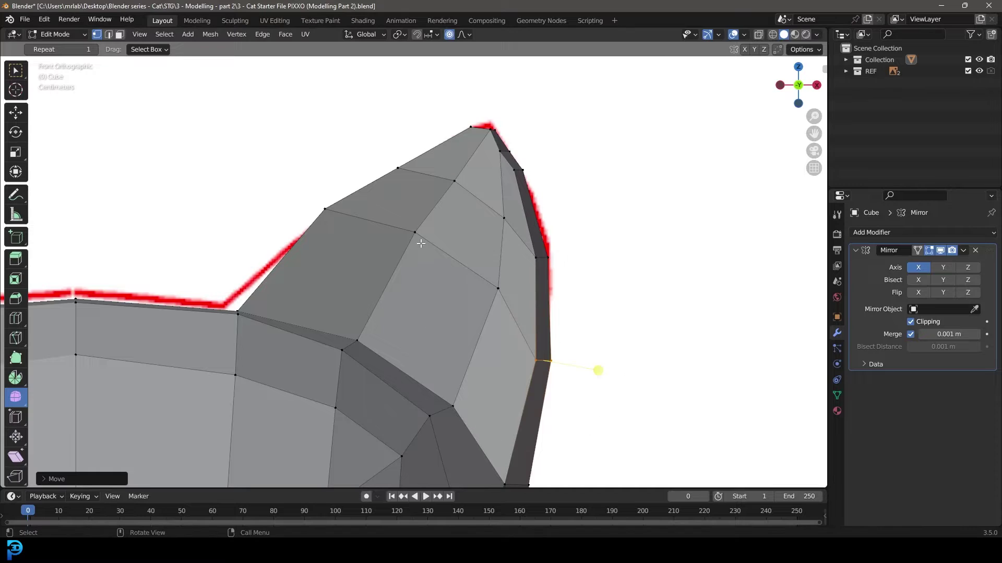
Add an unslid loop cut around the lower part of the ear, just above its base.
scroll(453, 319, down, 2)
shift+middle_drag(460, 335, 433, 272)
key(ctrl+r)
click(432, 270)
click(432, 270)
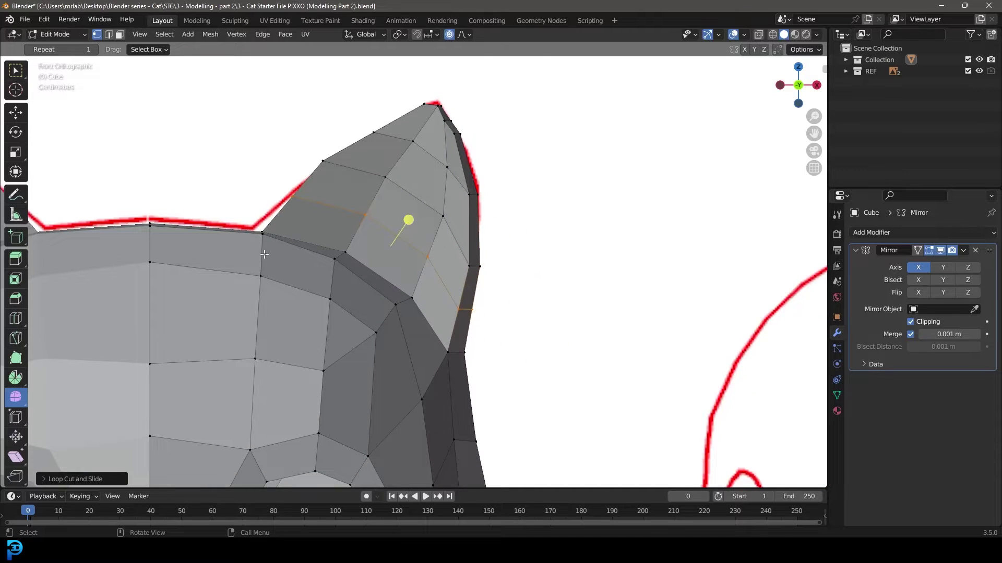
Move the inner corner of the ear's base and the inner vertices of the lower loop onto the front reference outline.
click(260, 231)
key(g)
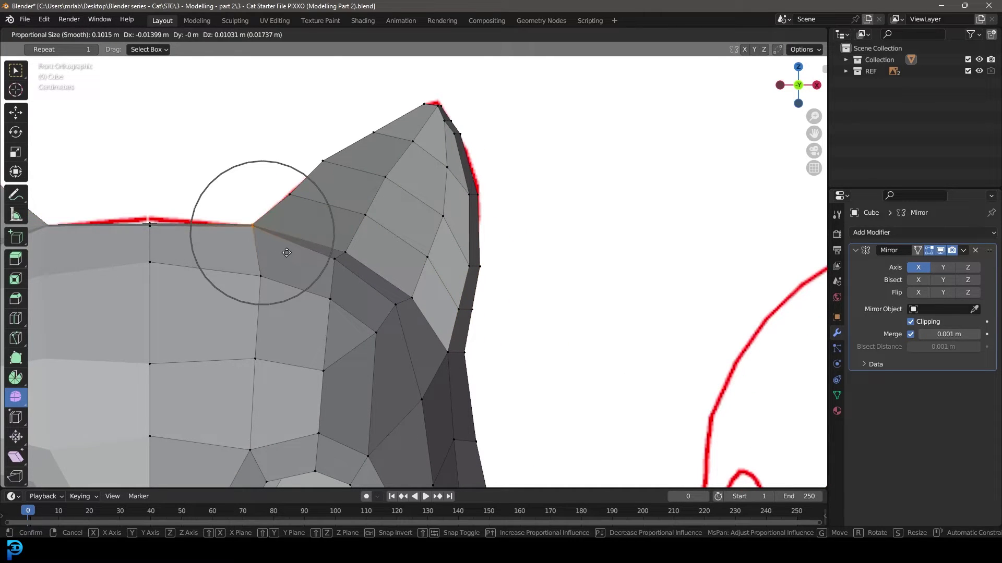
click(286, 252)
drag(318, 215, 272, 186)
key(g)
scroll(266, 183, up, 1)
click(265, 181)
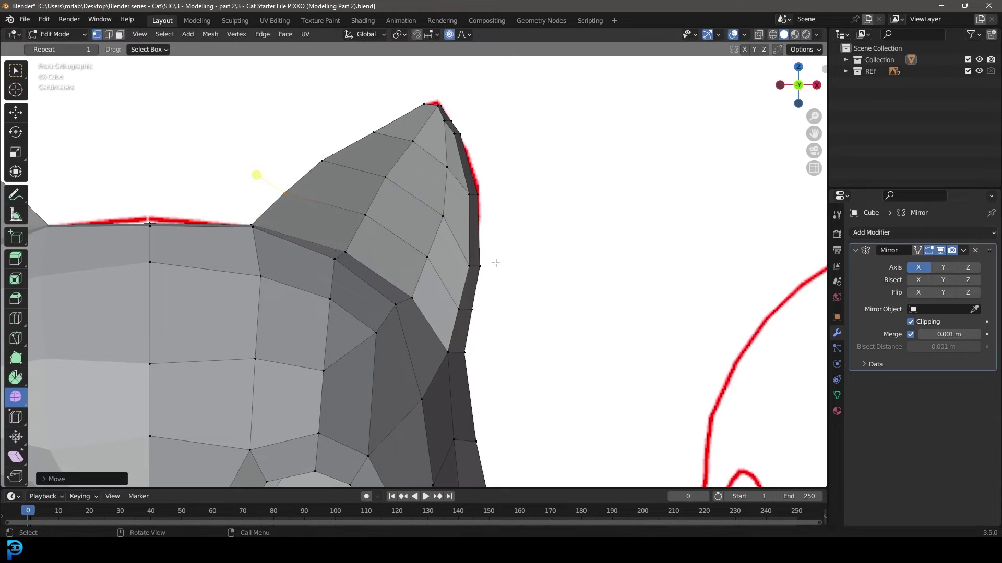
Raise the centre vertices at the top of the head to the front reference outline.
scroll(474, 275, down, 2)
drag(228, 207, 243, 255)
key(g)
click(247, 250)
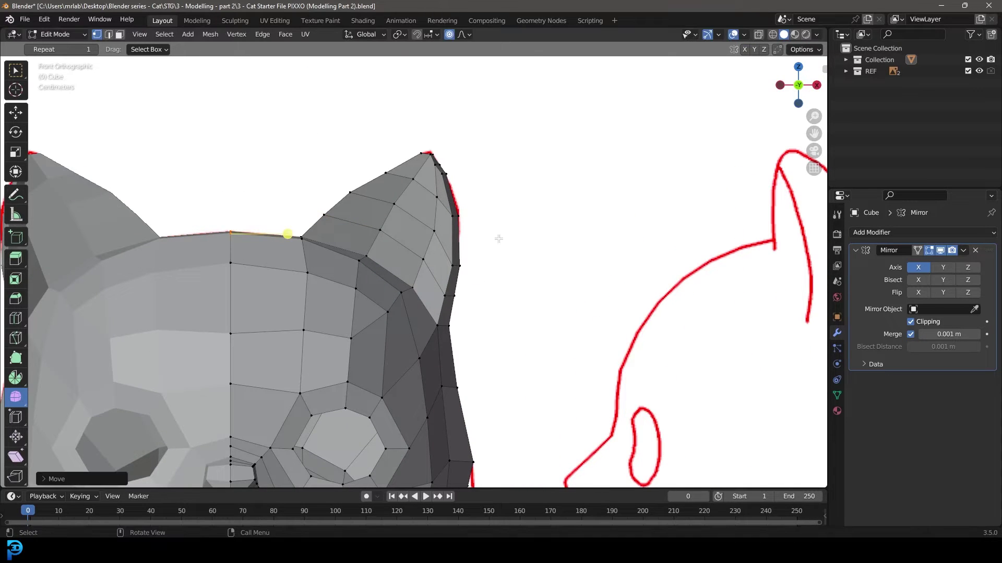
Select the ear's middle edge loop in the right side view and move it back and up to the reference outline.
key(KP_3)
scroll(534, 261, up, 2)
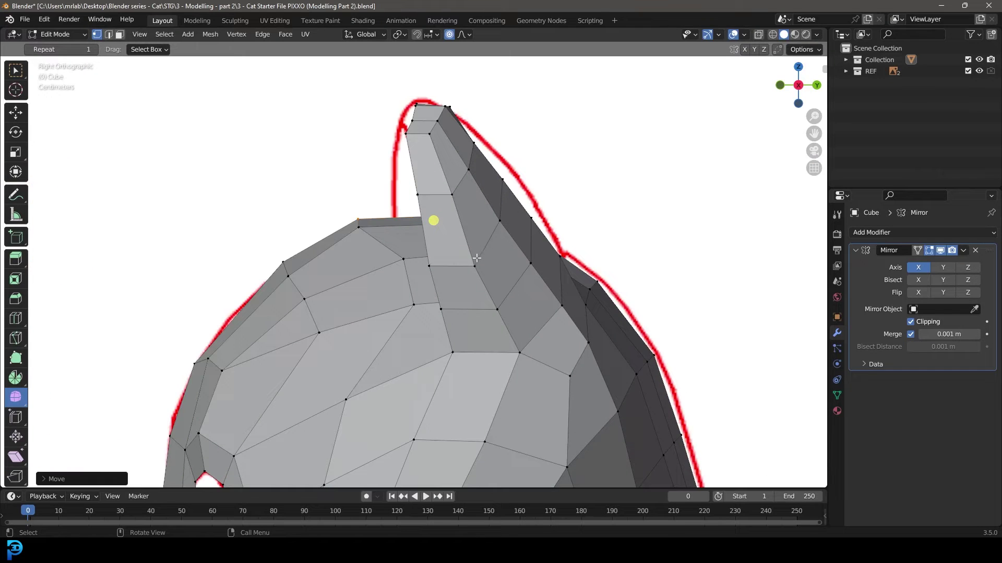
scroll(498, 234, down, 3)
click(497, 235)
shift+middle_drag(497, 235, 448, 260)
scroll(390, 294, up, 2)
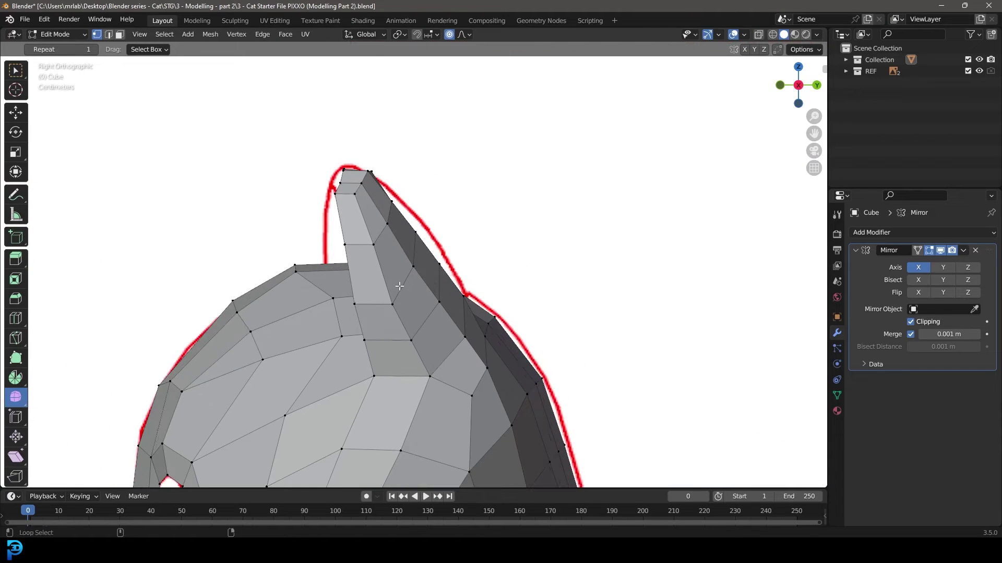
alt+click(403, 286)
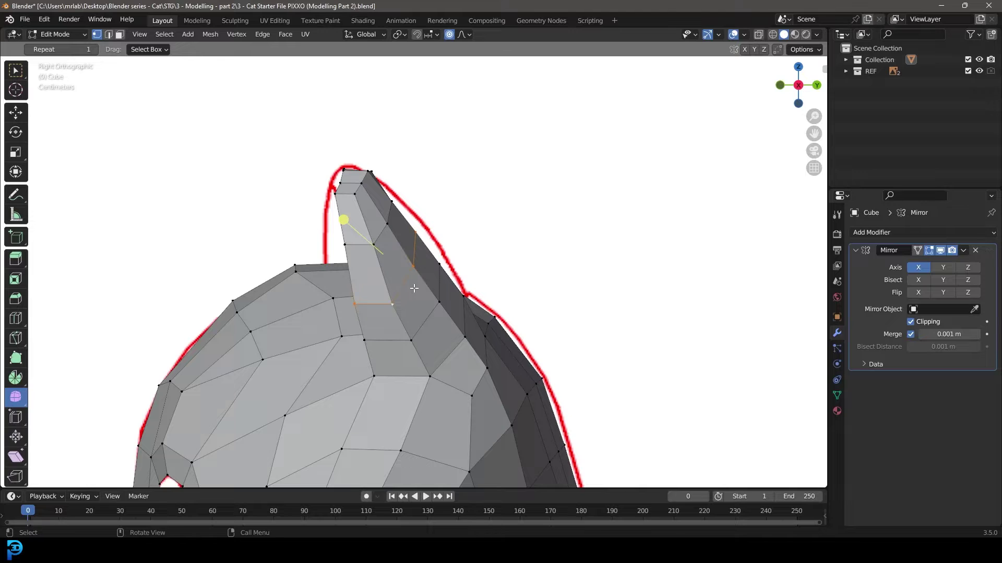
key(g)
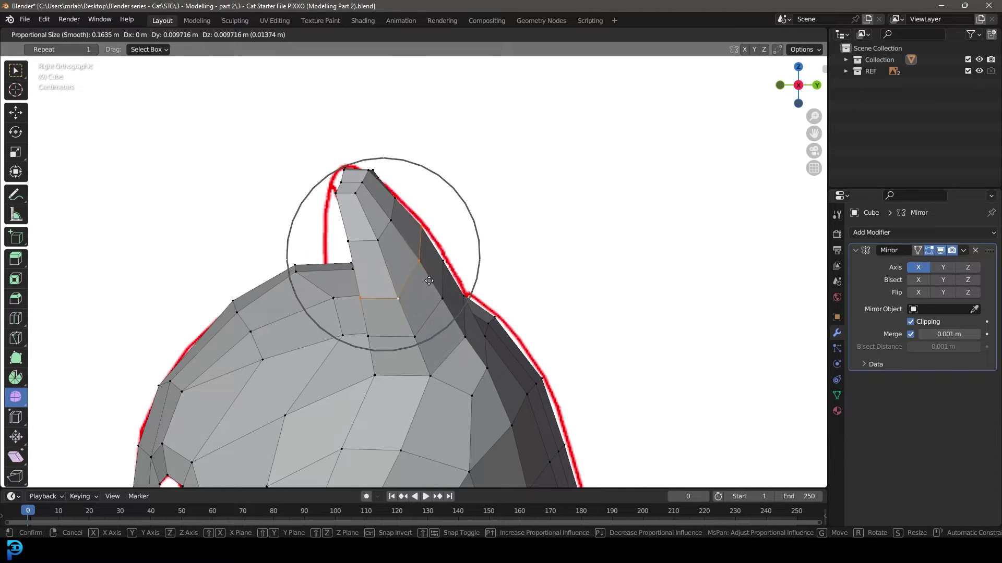
click(430, 281)
Move the rear vertices of the lower ear and just behind its base toward the side reference outline.
click(451, 262)
key(g)
click(451, 260)
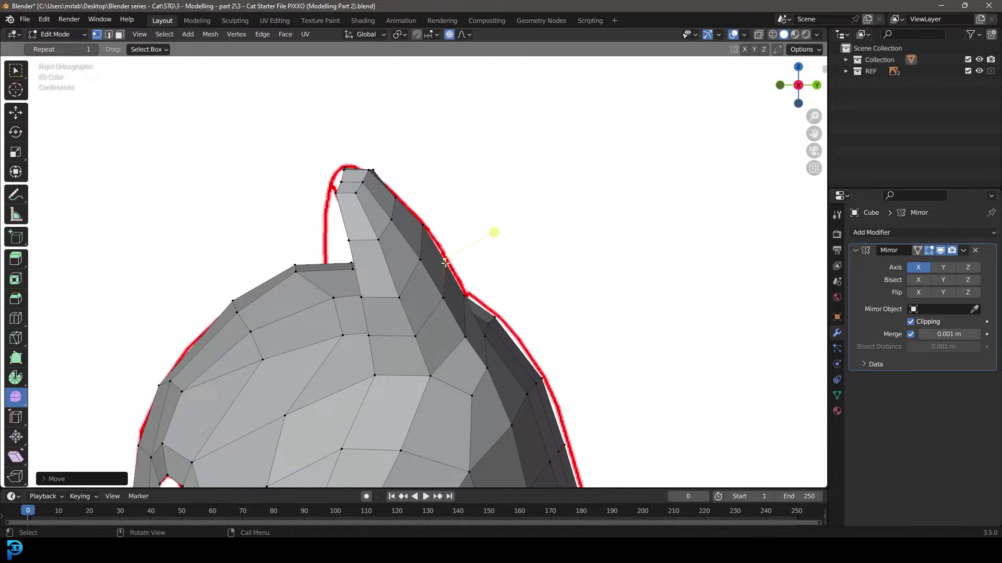
click(495, 332)
key(g)
click(493, 325)
Move the front inner corner of the ear's base forward to the side reference outline with a wide proportional falloff.
middle_drag(331, 222, 347, 313)
click(281, 256)
key(KP_3)
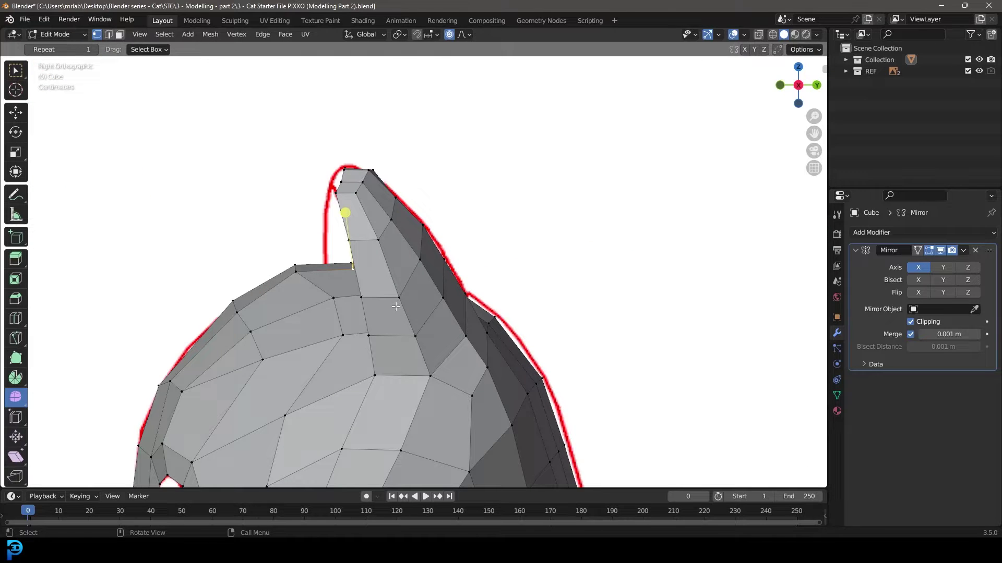
key(g)
scroll(374, 298, down, 8)
scroll(363, 305, down, 1)
click(363, 304)
Move the front-edge vertices of the upper ear forward onto the side reference outline.
middle_drag(326, 252, 330, 193)
key(KP_3)
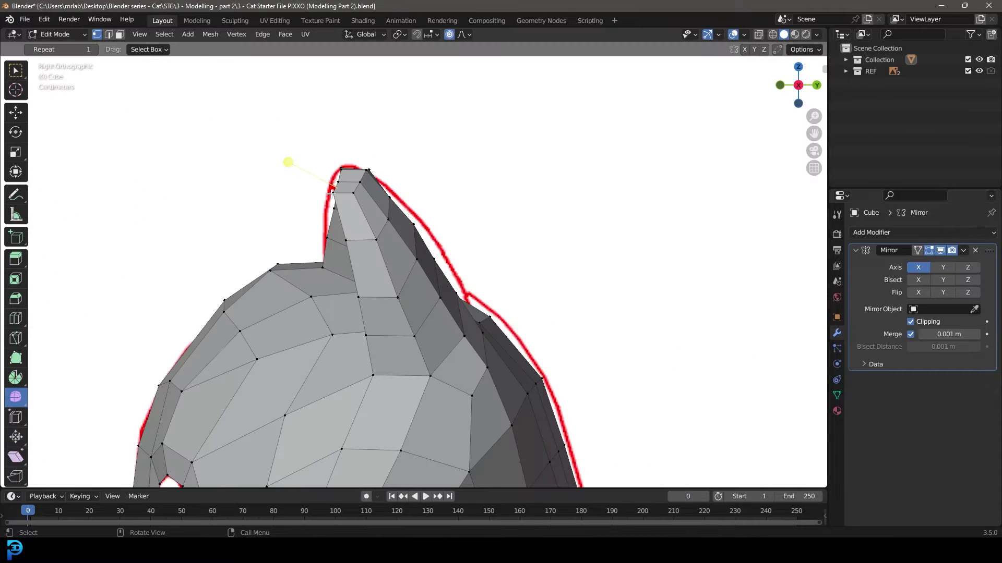
key(g)
scroll(357, 202, up, 11)
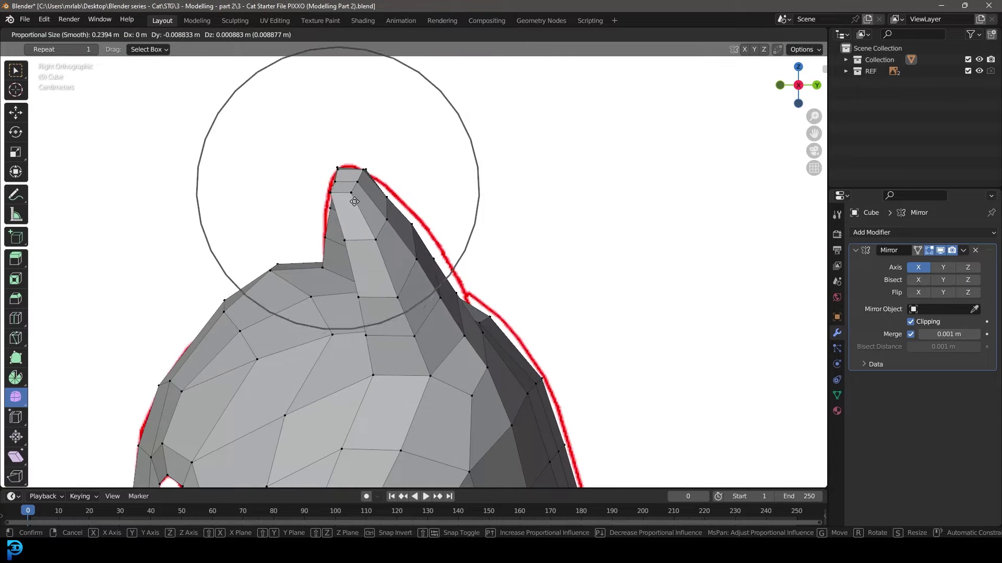
click(348, 201)
click(327, 209)
key(g)
click(322, 209)
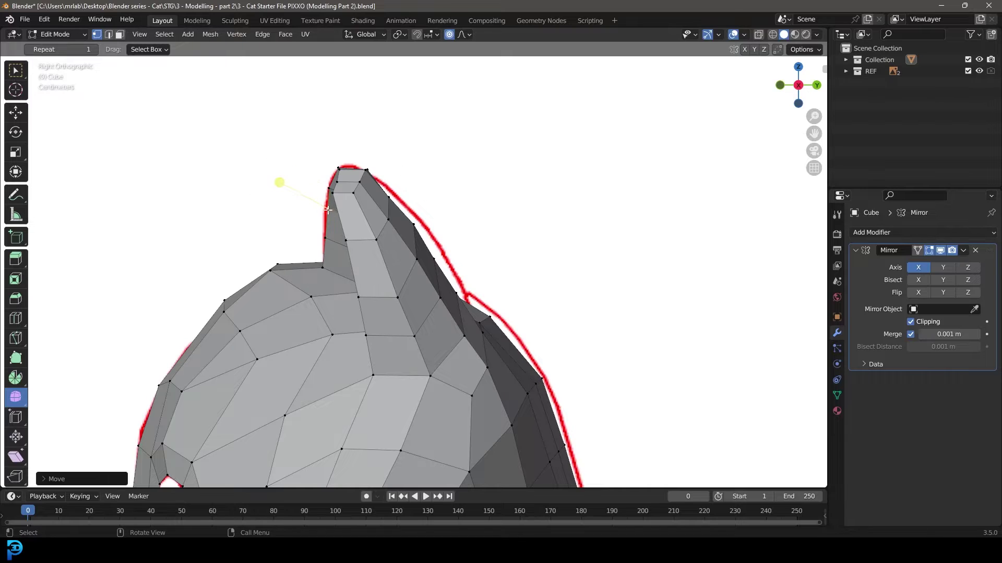
Move the outer edge just below the ear's tip back and slightly up in the side view.
key(g)
scroll(337, 190, up, 2)
click(339, 192)
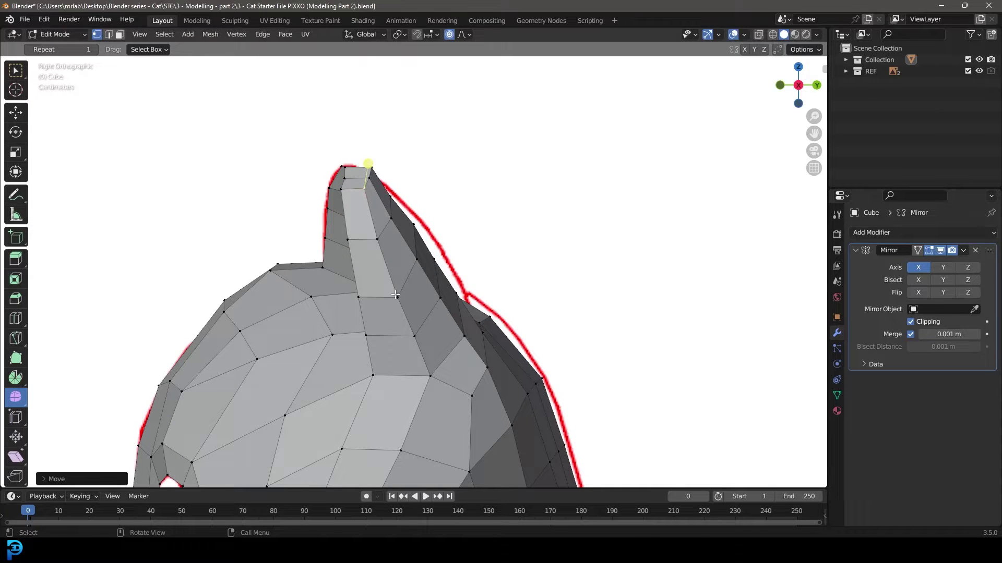
Select the middle face on the ear's outer side and move it back in the side view with proportional editing.
key(g)
click(411, 290)
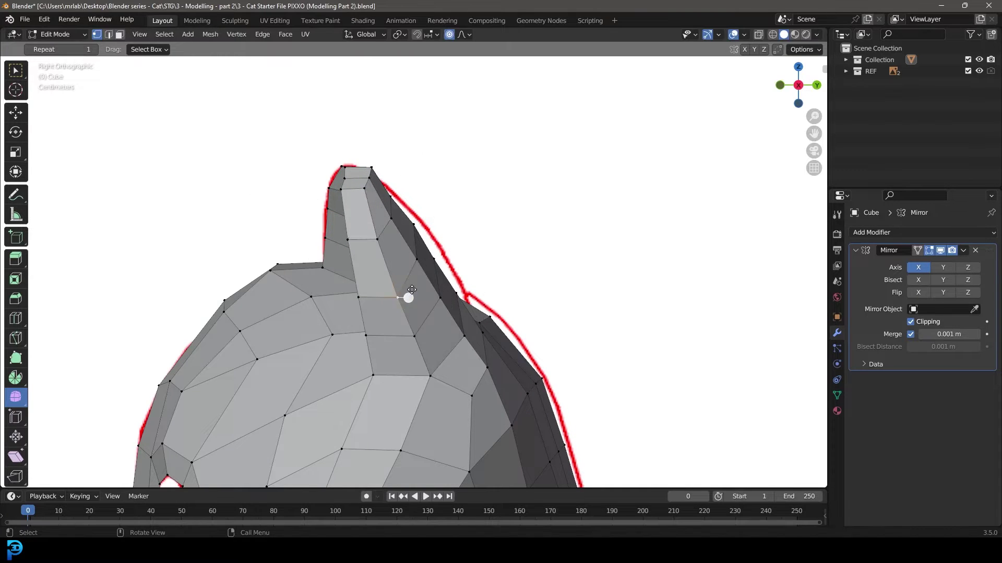
click(370, 286)
middle_drag(370, 287, 443, 307)
key(KP_3)
key(g)
scroll(453, 304, down, 2)
click(459, 302)
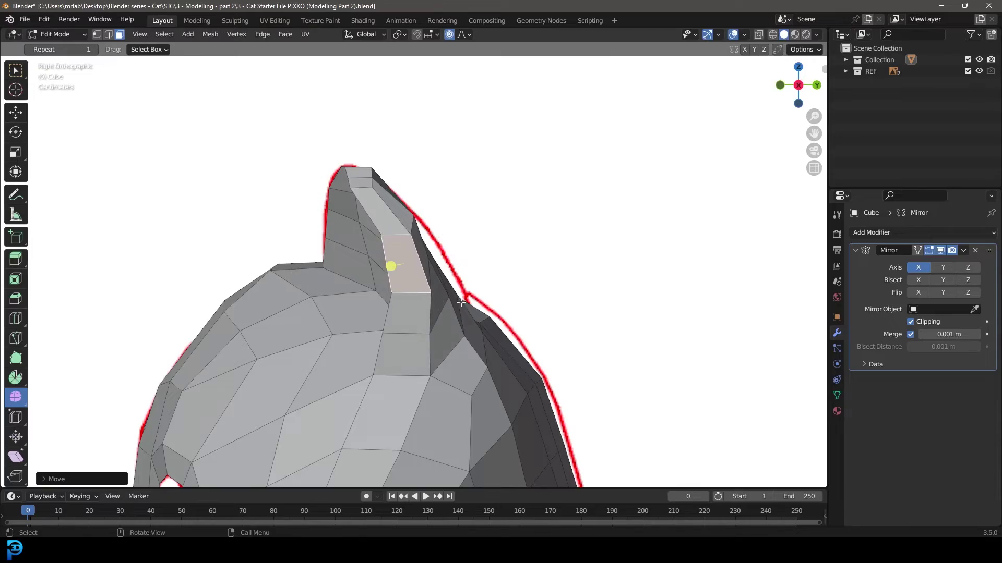
Add another loop cut around the ear near its tip.
scroll(460, 302, down, 5)
middle_drag(459, 302, 462, 406)
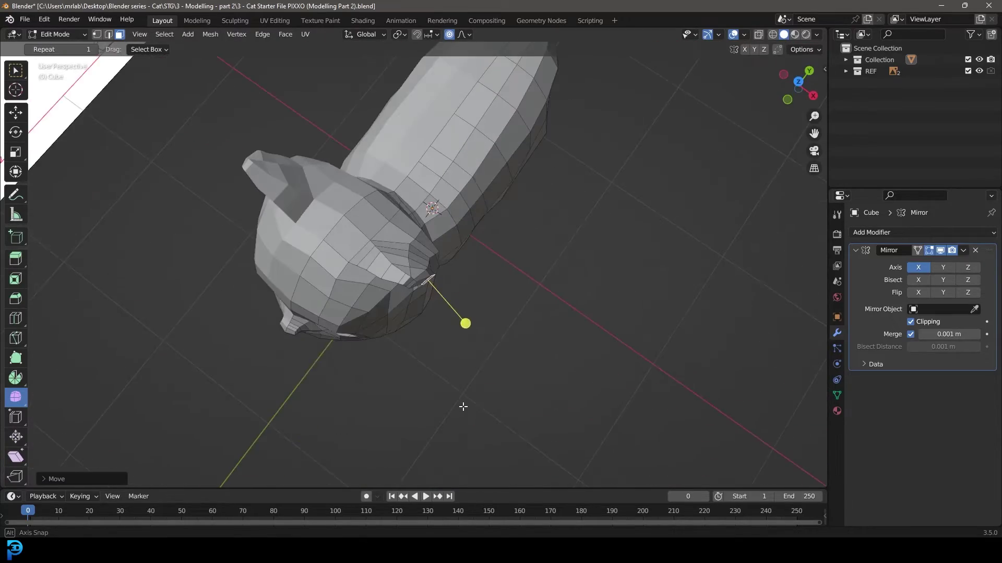
scroll(399, 282, up, 4)
mouse_move(414, 276)
middle_down()
mouse_move(430, 172)
mouse_move(407, 206)
mouse_move(469, 230)
mouse_move(474, 221)
mouse_move(335, 284)
mouse_move(63, 380)
middle_up()
scroll(403, 201, up, 3)
key(ctrl+r)
click(472, 221)
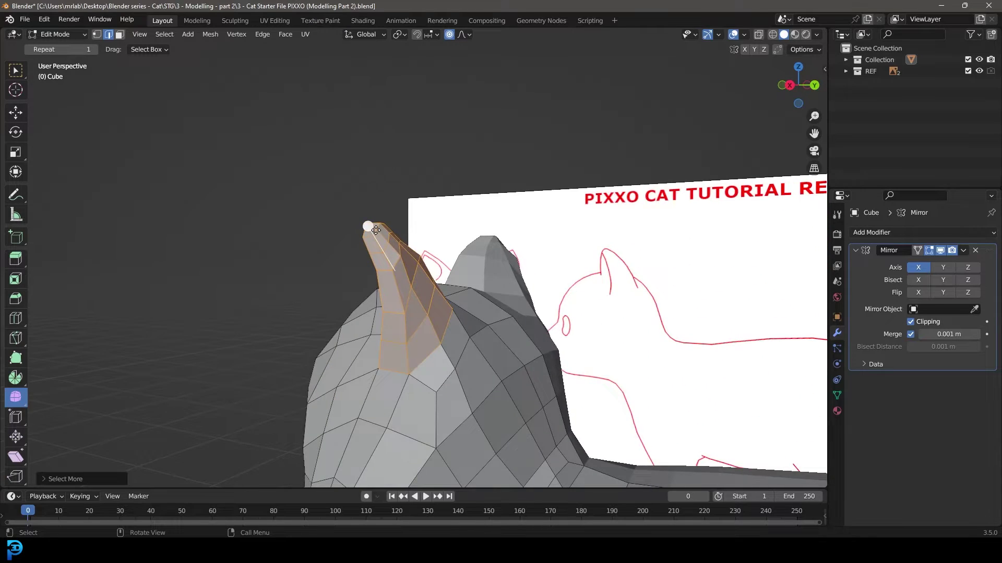
Smooth the vertices of the selected ear with the Smooth tool.
scroll(376, 230, up, 3)
drag(355, 231, 468, 163)
scroll(417, 208, down, 3)
middle_drag(370, 246, 447, 287)
scroll(435, 295, down, 2)
scroll(447, 287, up, 3)
Select all front faces of the ear, from its base up to the tip, in face selection mode.
key(KP_1)
key(KP_3)
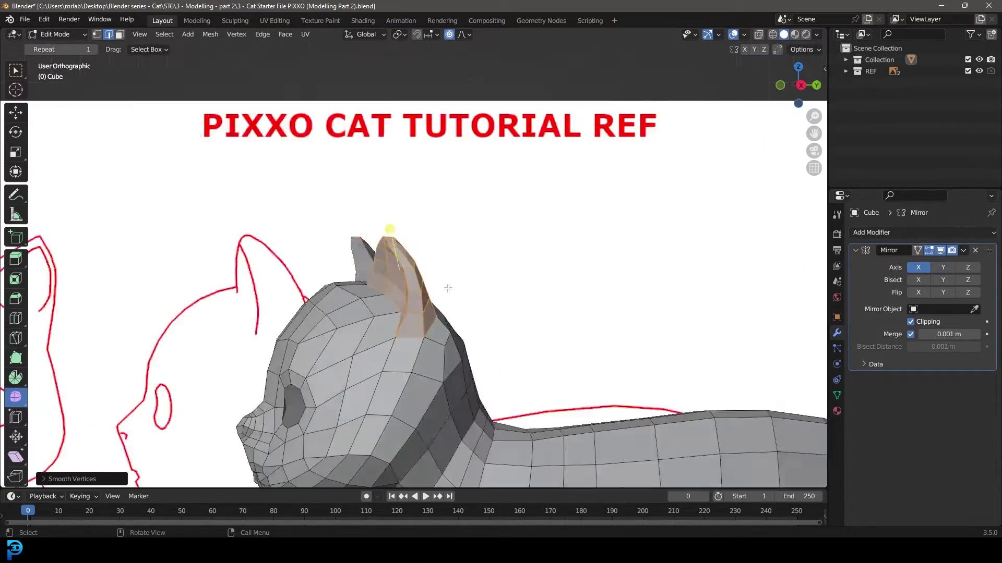
key(KP_3)
scroll(426, 288, up, 3)
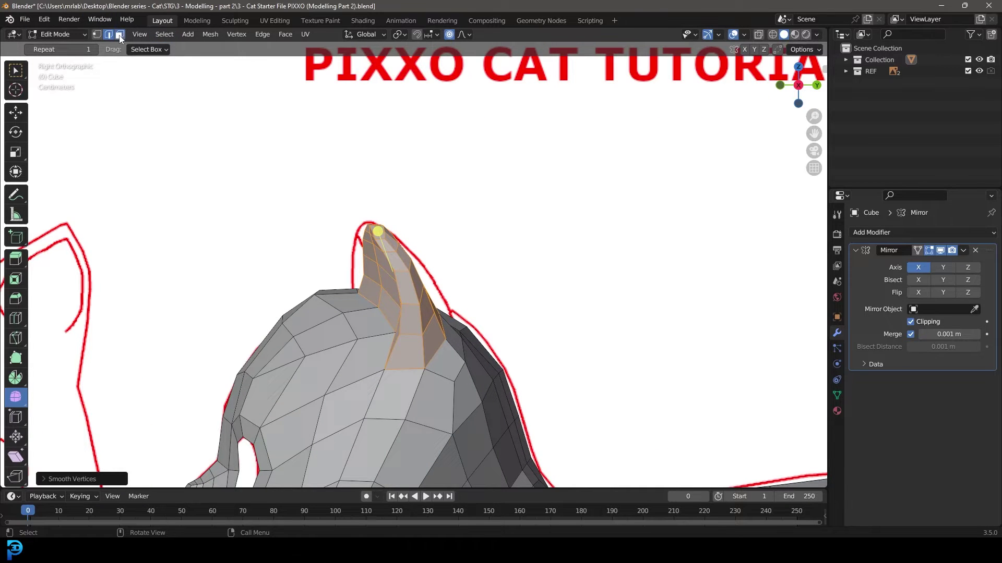
middle_drag(378, 231, 431, 333)
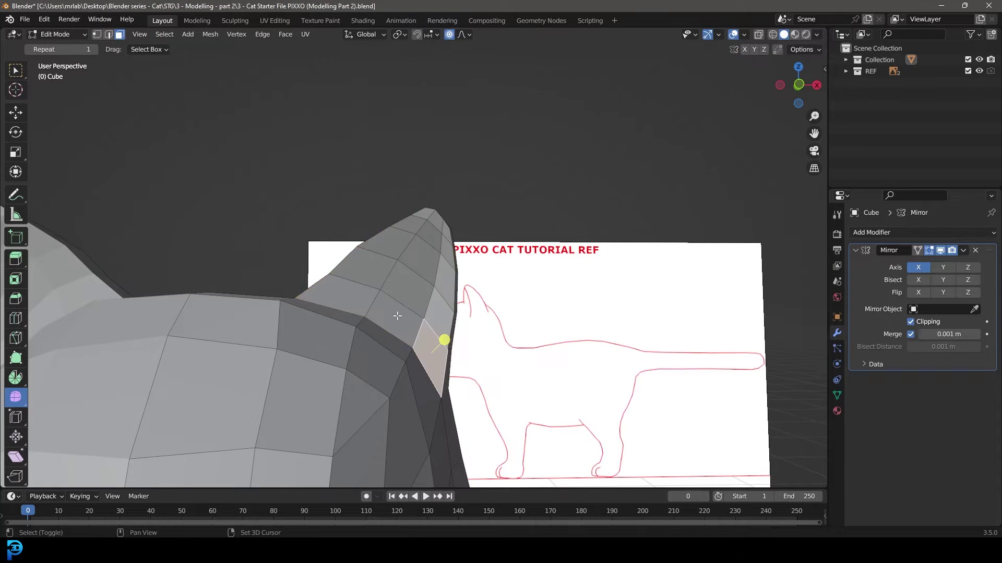
shift+click(433, 316)
shift+click(428, 229)
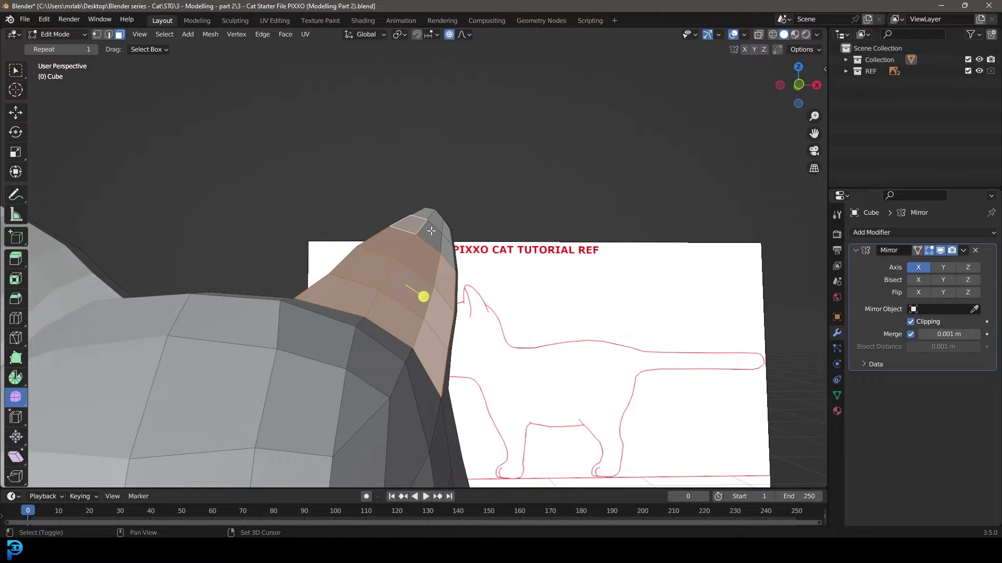
middle_drag(428, 214, 454, 261)
Disable proportional editing, then extrude the ear's front faces in place and scale them inward to form a rim.
click(450, 35)
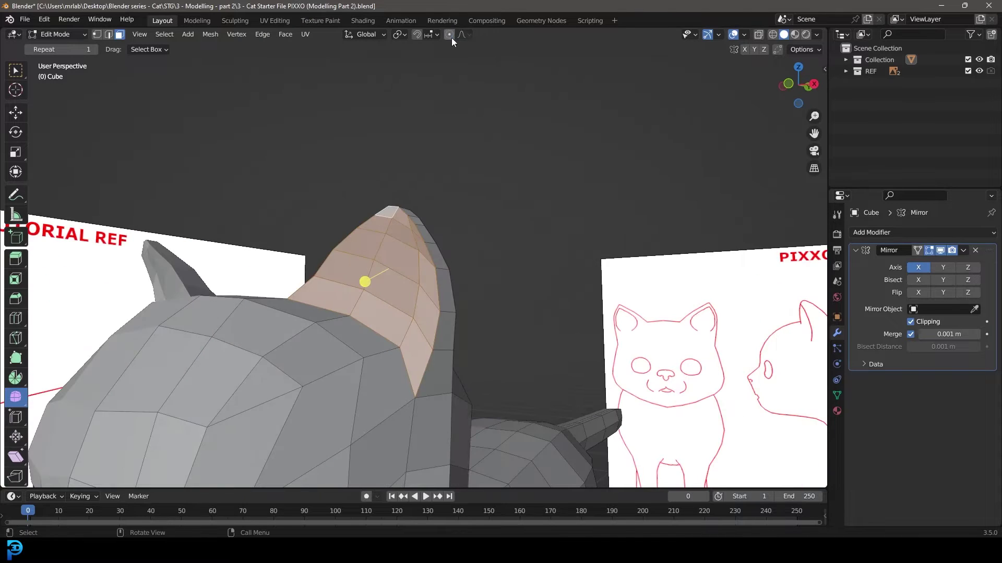
scroll(552, 297, up, 1)
key(e)
key(s)
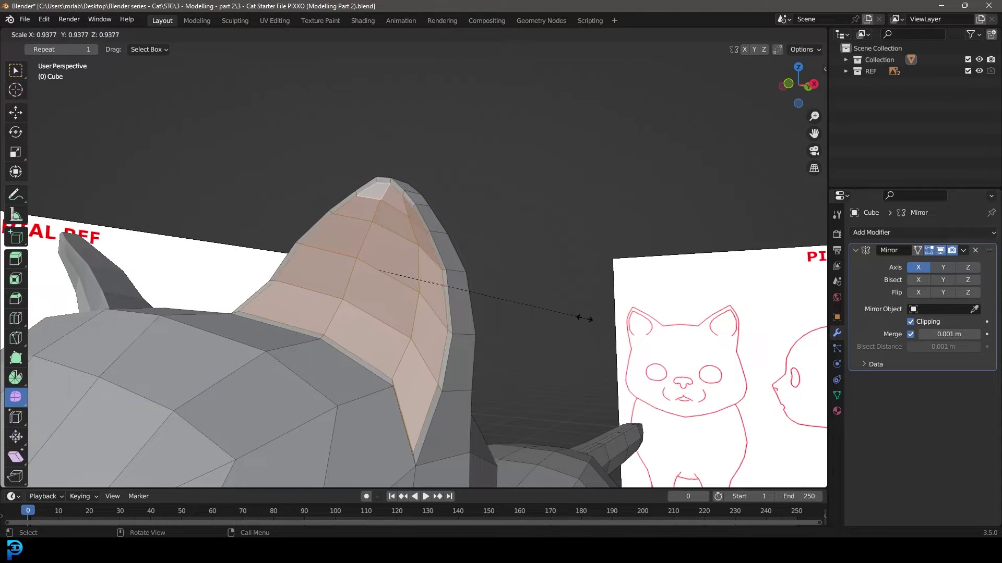
click(554, 311)
Extrude the inner ear faces inward to hollow the ear, then scale them down and adjust their position.
middle_drag(554, 313, 395, 280)
key(e)
click(460, 394)
key(s)
click(532, 300)
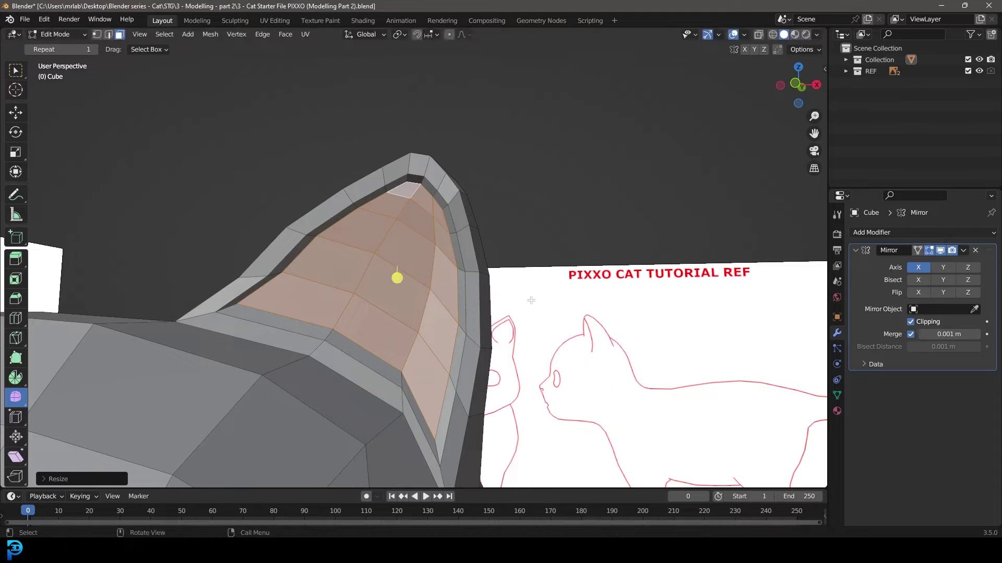
key(g)
click(533, 302)
Grow the selection from the inner ear faces to include the rim and smooth these vertices.
middle_drag(534, 303, 461, 319)
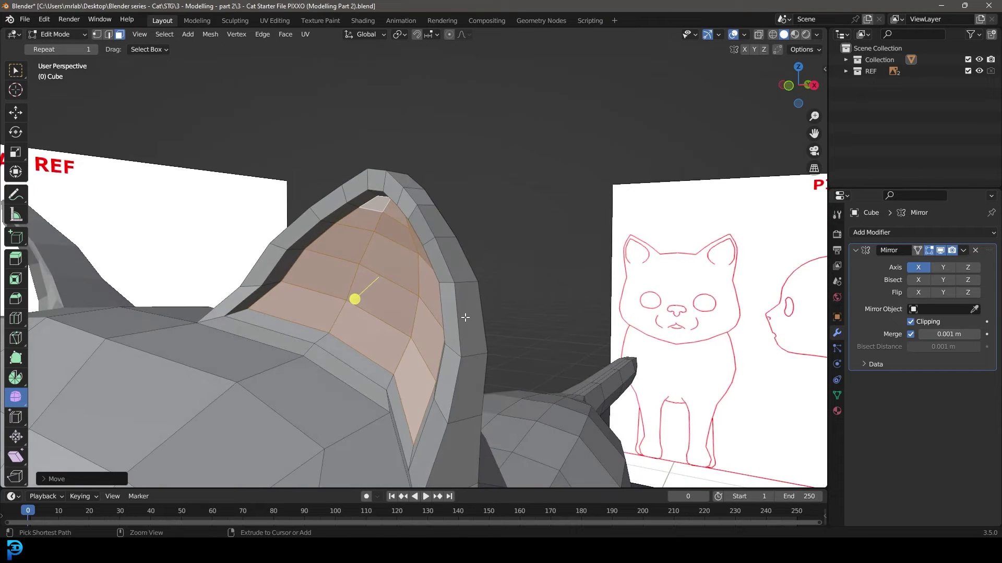
key(ctrl+KP_Add)
scroll(464, 317, down, 2)
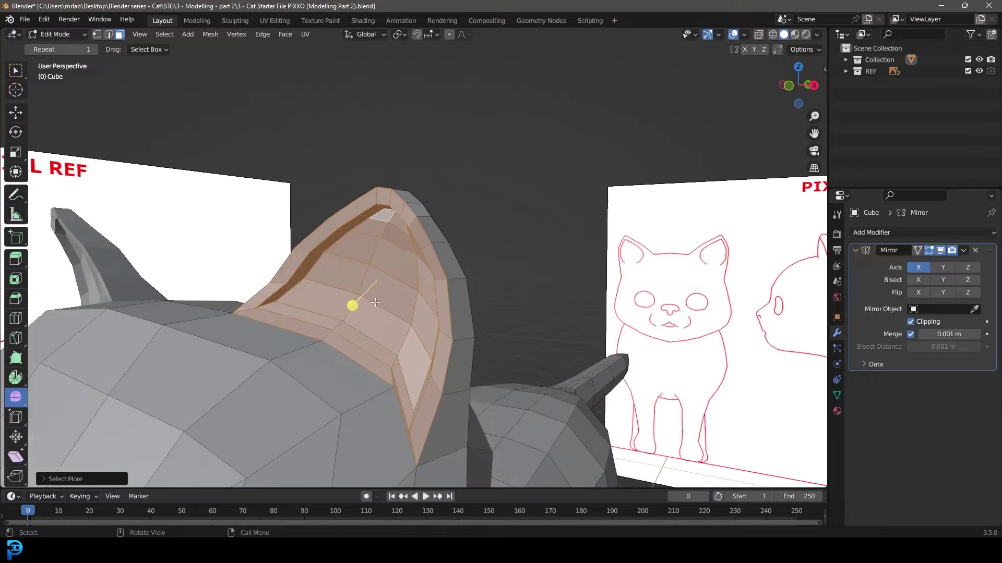
drag(361, 302, 433, 336)
middle_drag(432, 336, 342, 305)
From the top view, reposition the vertices along the back of the ear with proportional editing to round its curve.
key(KP_7)
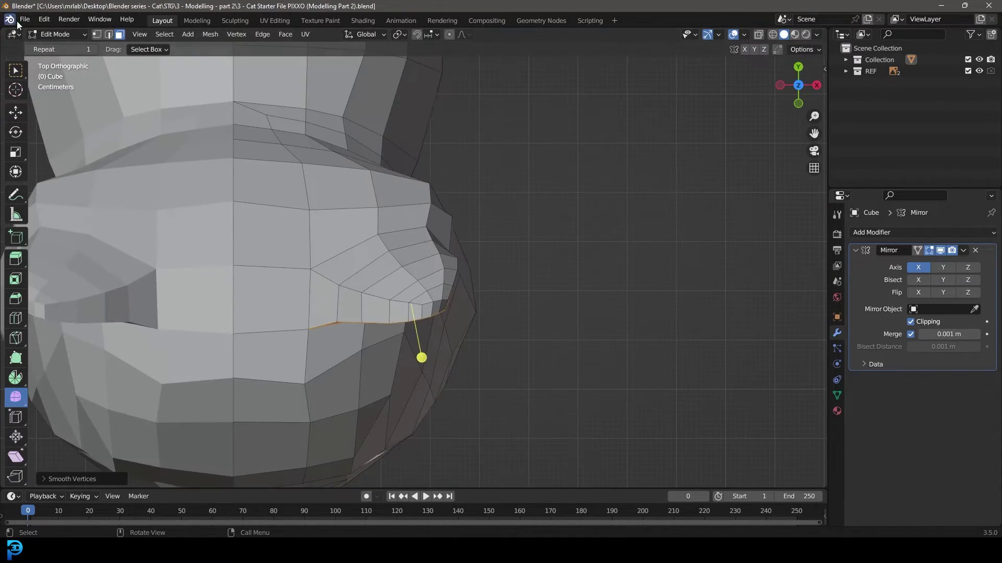
click(380, 234)
key(g)
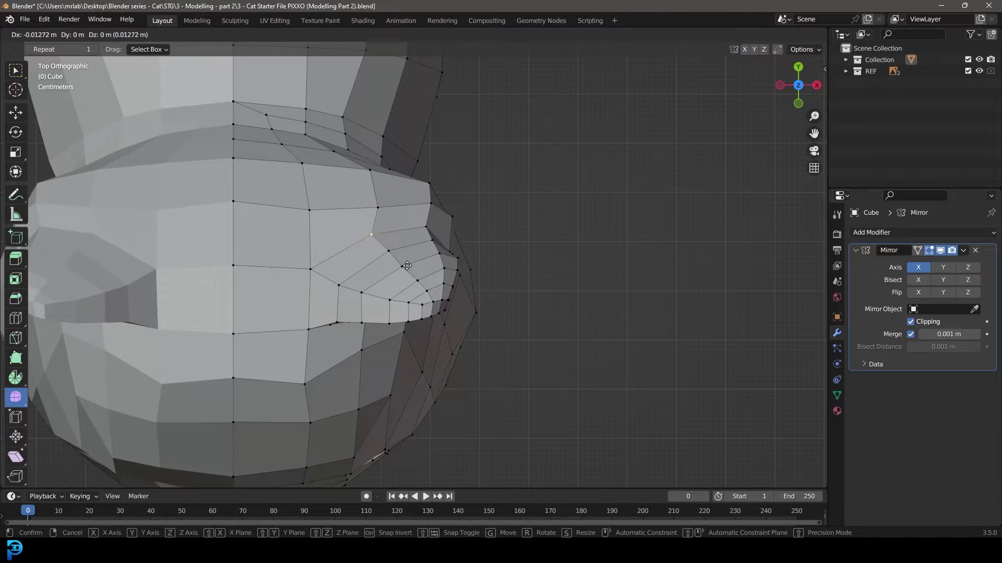
right_click(403, 266)
key(g)
click(426, 236)
click(401, 266)
key(g)
click(393, 262)
key(g)
click(406, 278)
key(g)
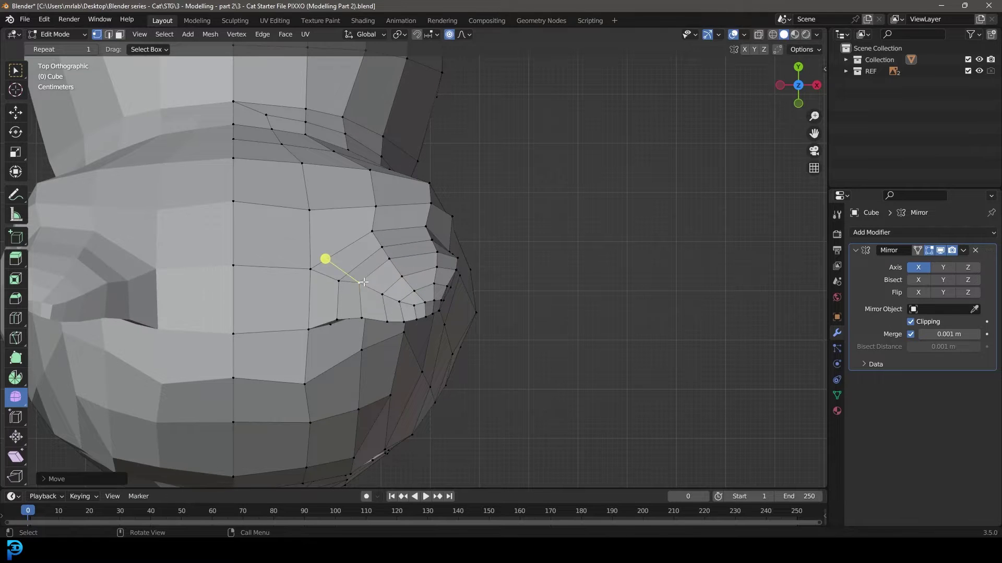
click(331, 274)
Shift the head centre-line vertex and the ear's inner front corner vertex in the top view.
click(243, 334)
key(g)
click(250, 321)
click(308, 329)
key(g)
click(320, 330)
Pull the vertex at the outer part of the ear's front base slightly forward with proportional editing.
scroll(385, 278, down, 5)
middle_drag(386, 278, 426, 190)
scroll(407, 204, up, 6)
click(316, 297)
middle_drag(317, 296, 344, 289)
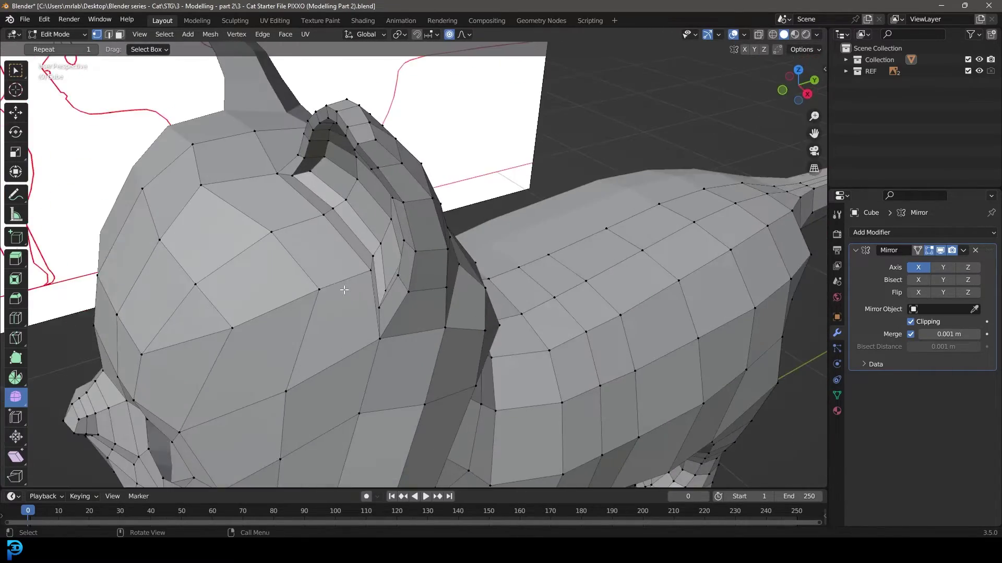
key(g)
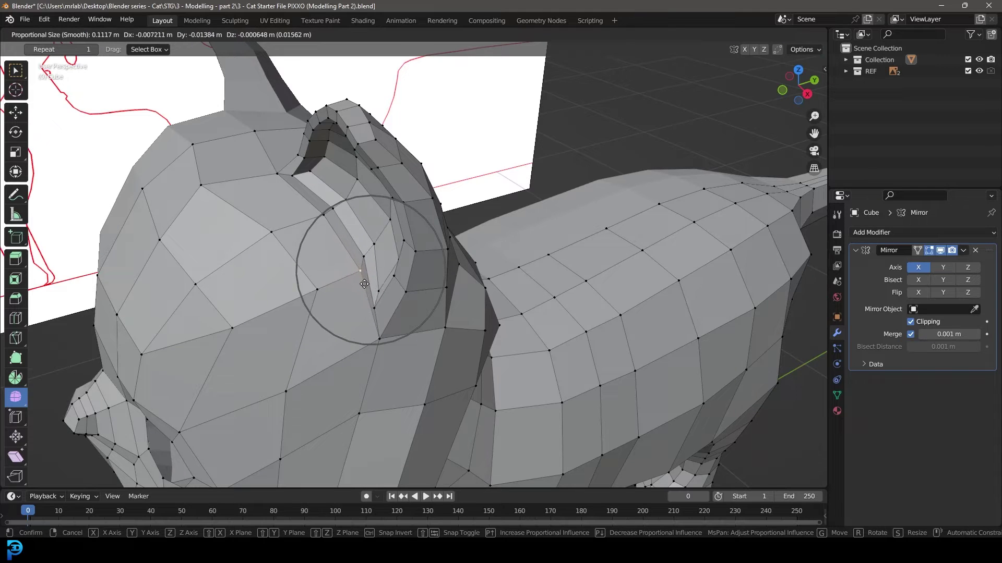
click(366, 284)
In the front wireframe view, move the ear's upper outer-edge vertices toward the reference outline, then return to solid shading.
key(KP_1)
key(shift+z)
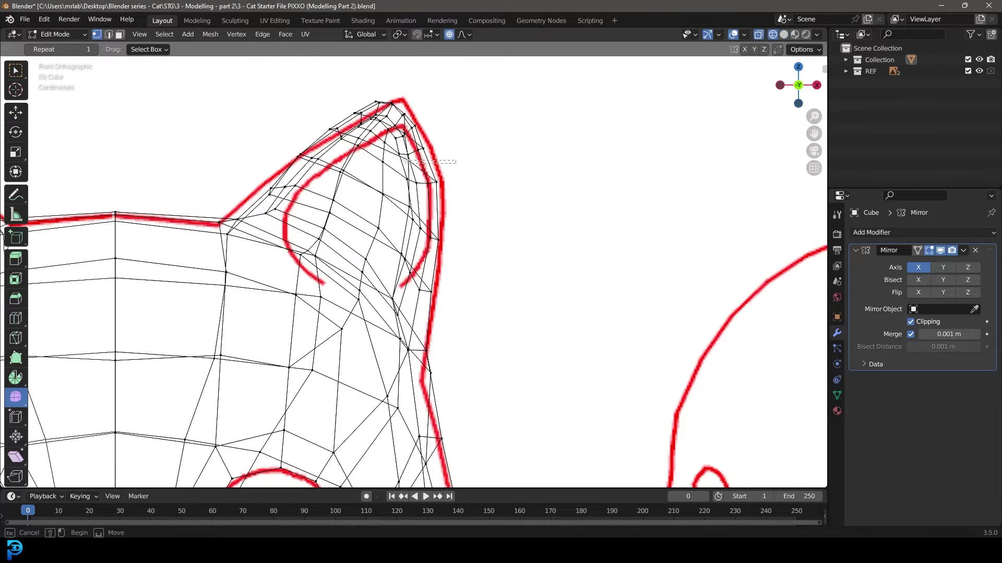
key(g)
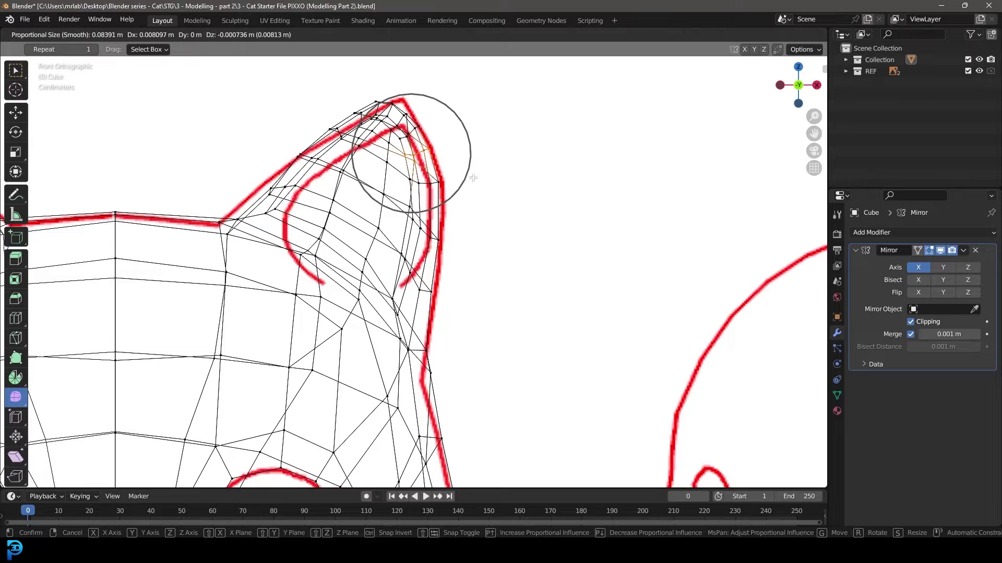
click(459, 162)
key(z)
click(499, 101)
Move and scale the ear tip vertices so the tip meets the point of the front reference outline.
shift+middle_drag(425, 119, 436, 143)
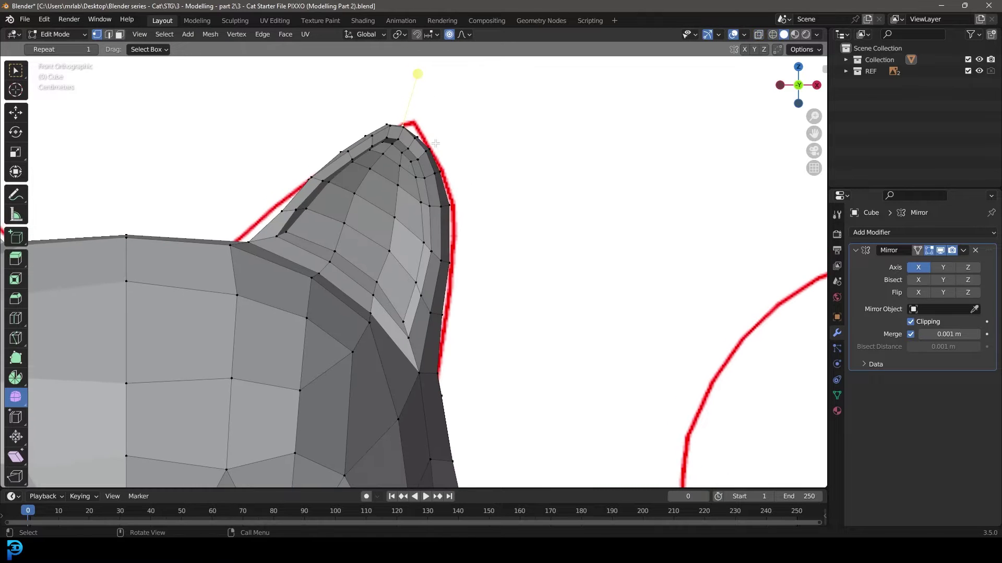
key(g)
click(446, 139)
key(s)
click(468, 155)
key(g)
click(476, 153)
Move the inner rim vertices on the ear's outer side outward to even out the rim.
key(g)
click(427, 200)
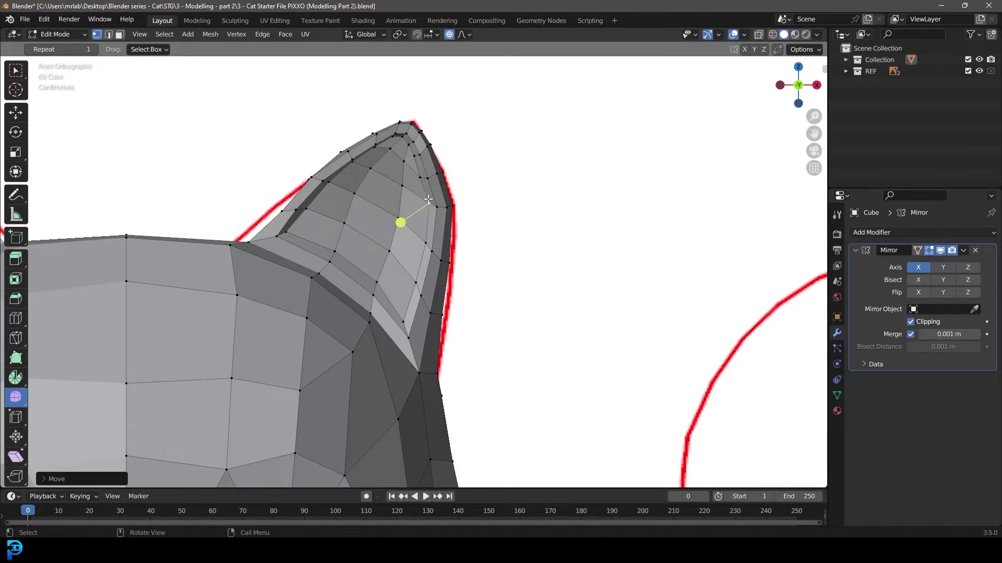
click(420, 179)
key(g)
scroll(424, 177, up, 2)
click(426, 175)
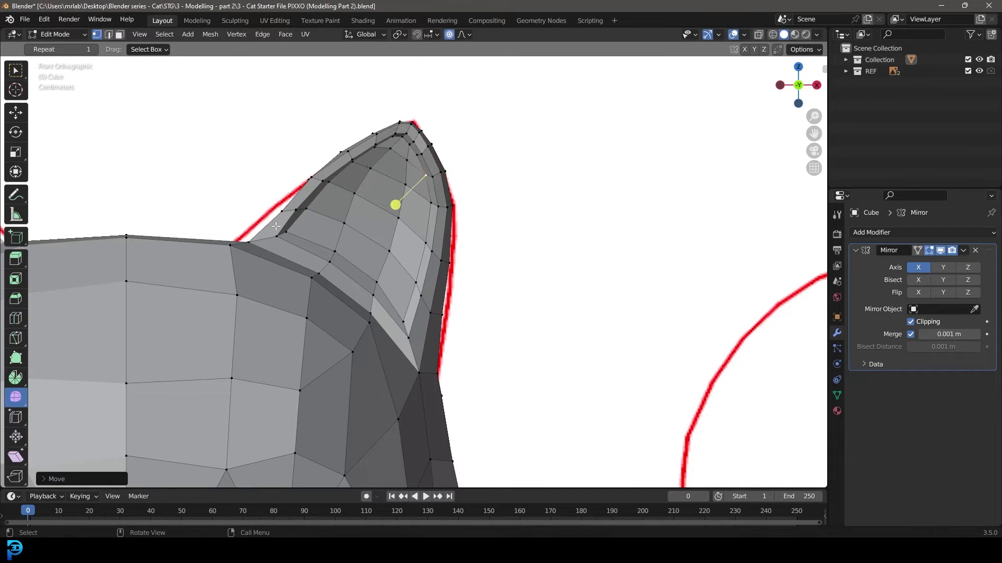
Move the ear's inner base corner onto the front reference outline using a wider proportional editing influence.
click(244, 238)
key(g)
scroll(235, 238, down, 12)
click(230, 239)
key(z)
key(Escape)
Reposition the head vertex just below the middle of the ear's front base.
click(313, 278)
key(g)
right_click(334, 284)
click(310, 313)
key(g)
click(307, 319)
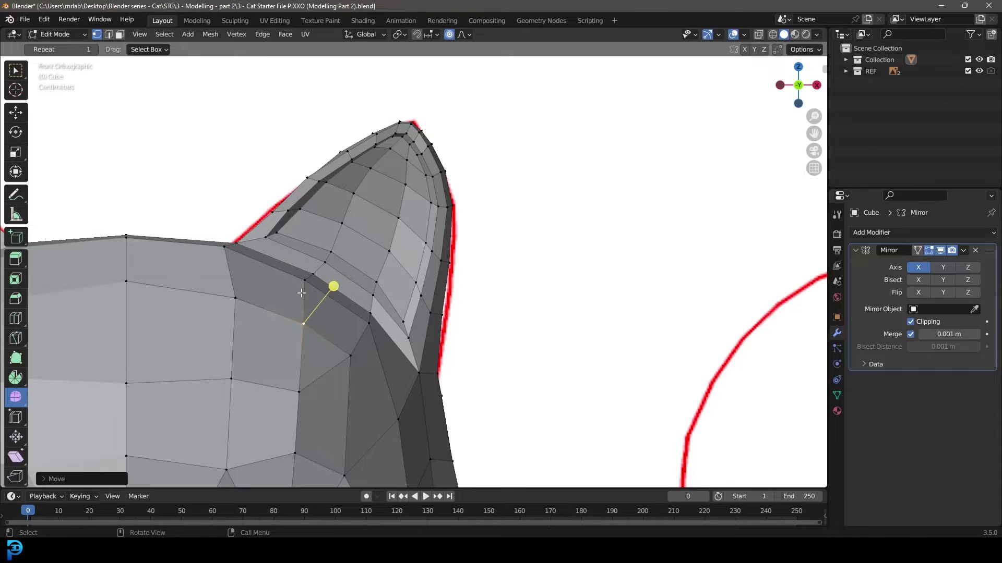
Move the vertices along the ear's front base down and inward with proportional editing to widen the ear opening.
click(325, 264)
key(g)
scroll(309, 286, up, 2)
click(309, 287)
click(368, 301)
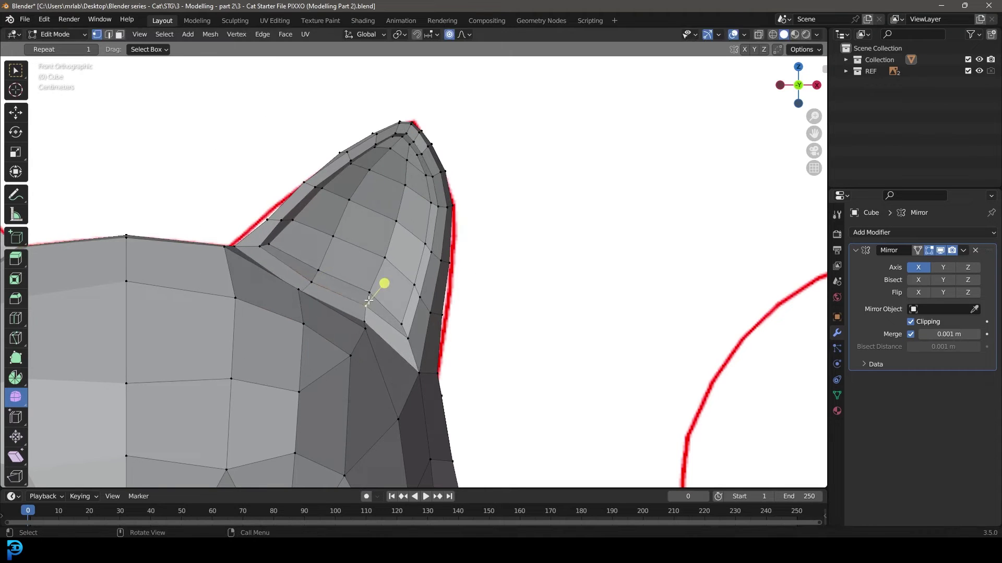
key(g)
scroll(355, 312, up, 2)
click(353, 314)
click(358, 336)
key(g)
click(354, 339)
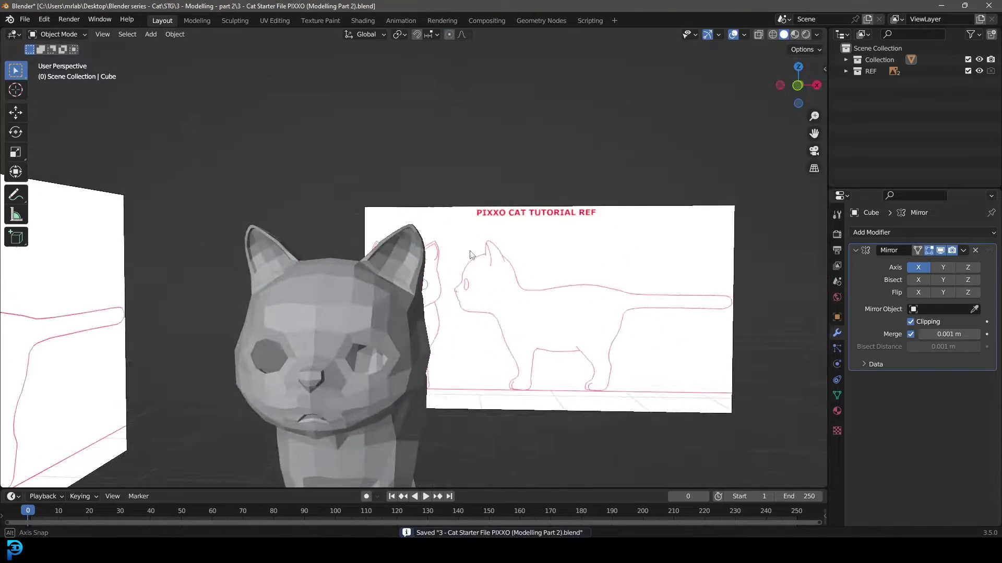
Add a UV sphere for the eyeball in the front view and shade it smooth.
middle_drag(460, 261, 411, 265)
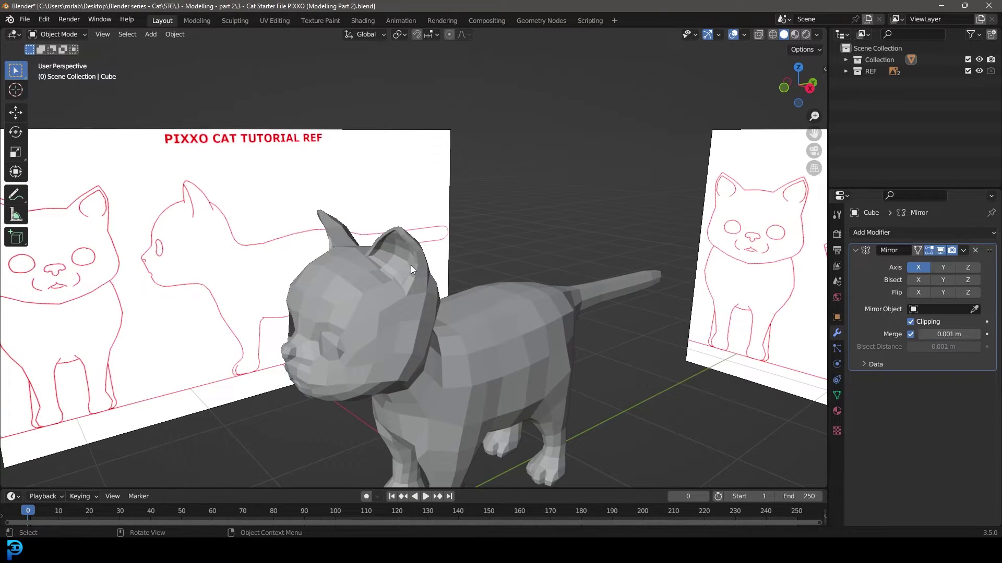
key(KP_1)
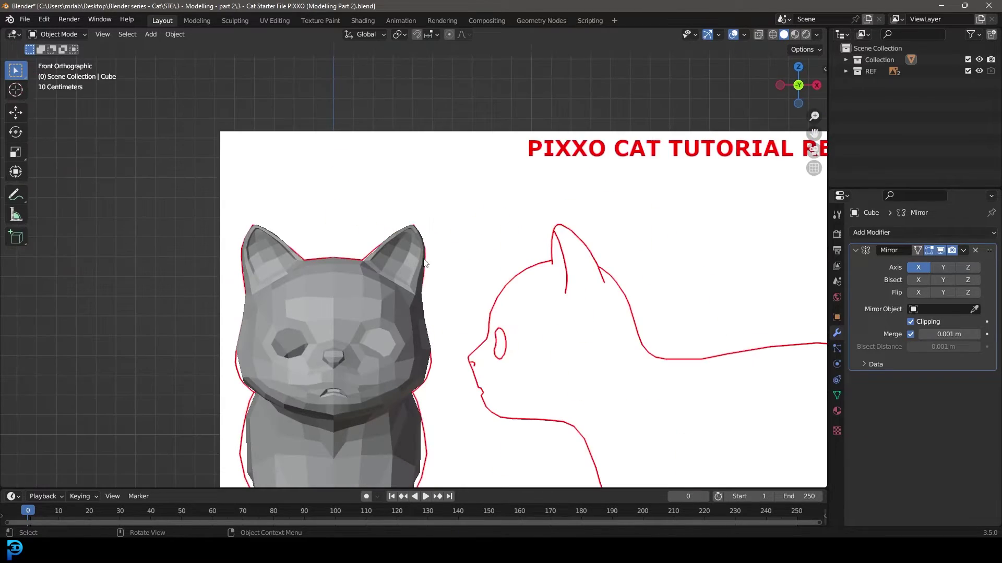
shift+middle_drag(402, 299, 412, 198)
scroll(361, 224, up, 3)
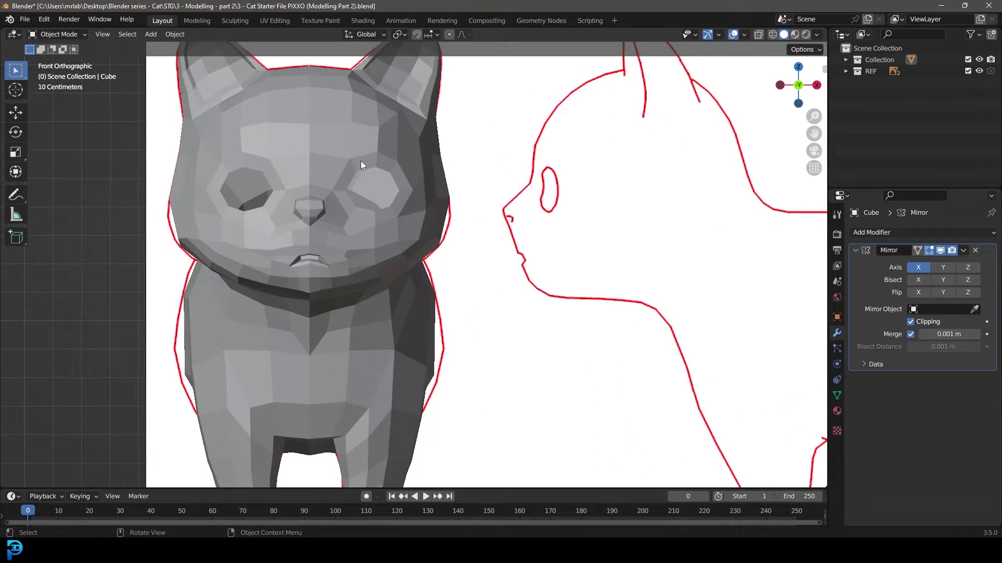
key(shift+a)
mouse_move(361, 161)
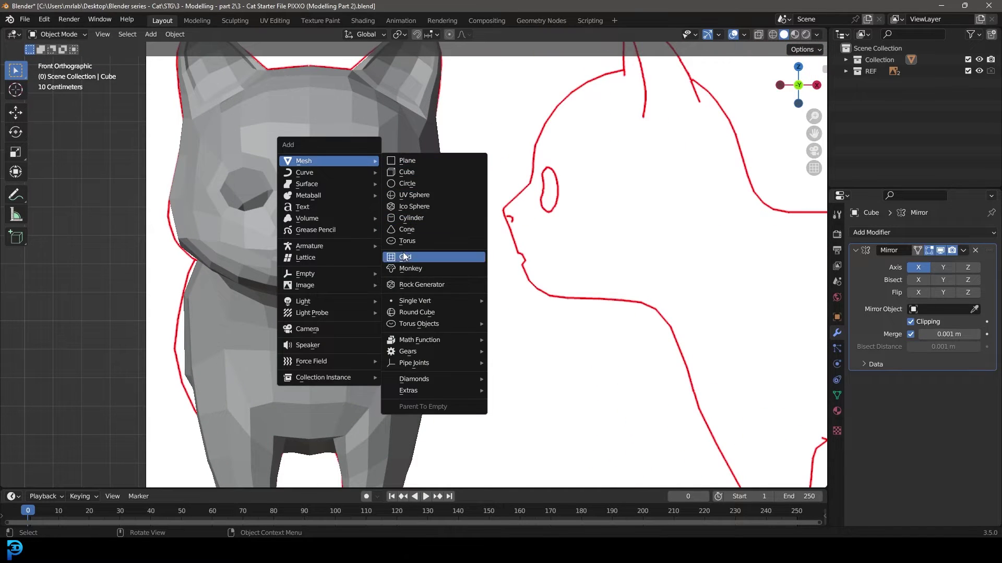
click(414, 195)
scroll(396, 247, down, 5)
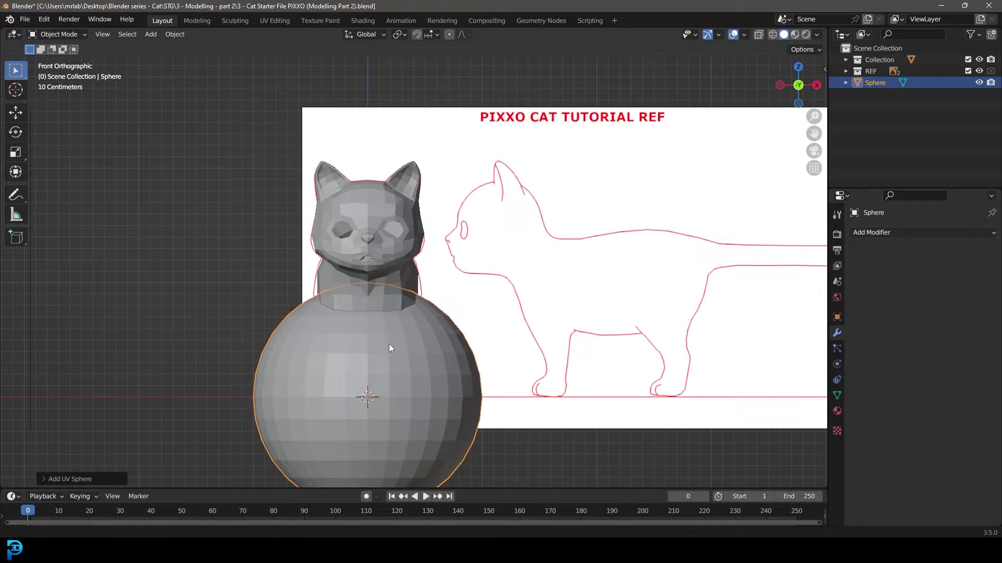
right_click(397, 326)
click(367, 321)
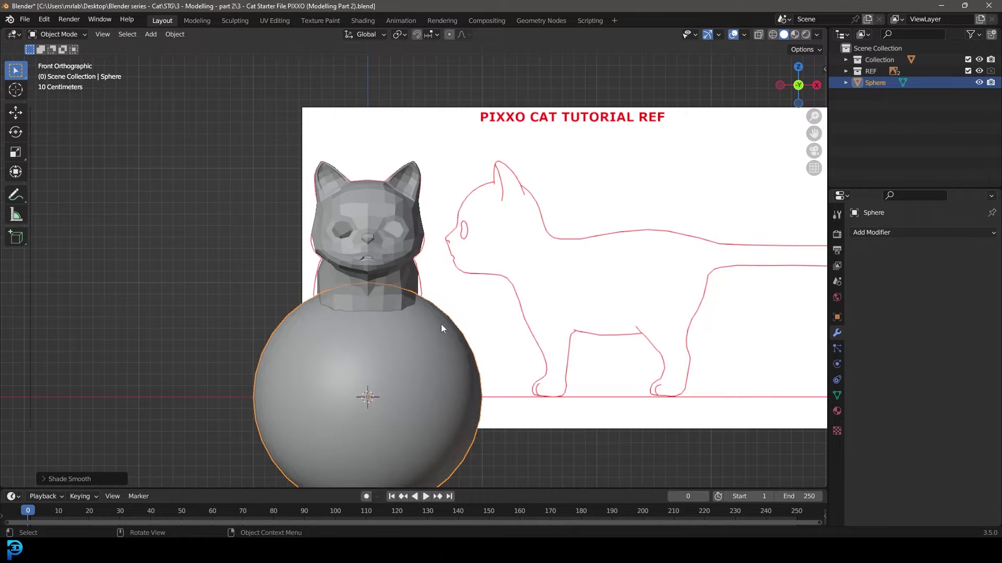
Move the sphere up to the cat's left eye, shrink it slightly larger than the socket and centre it there.
shift+middle_drag(442, 381, 447, 431)
key(g)
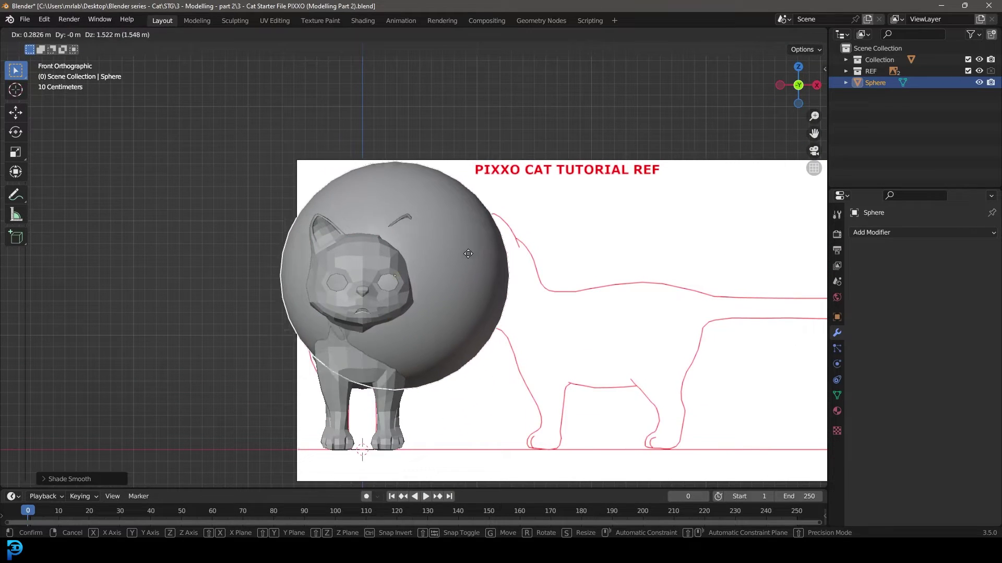
click(465, 264)
key(s)
click(412, 283)
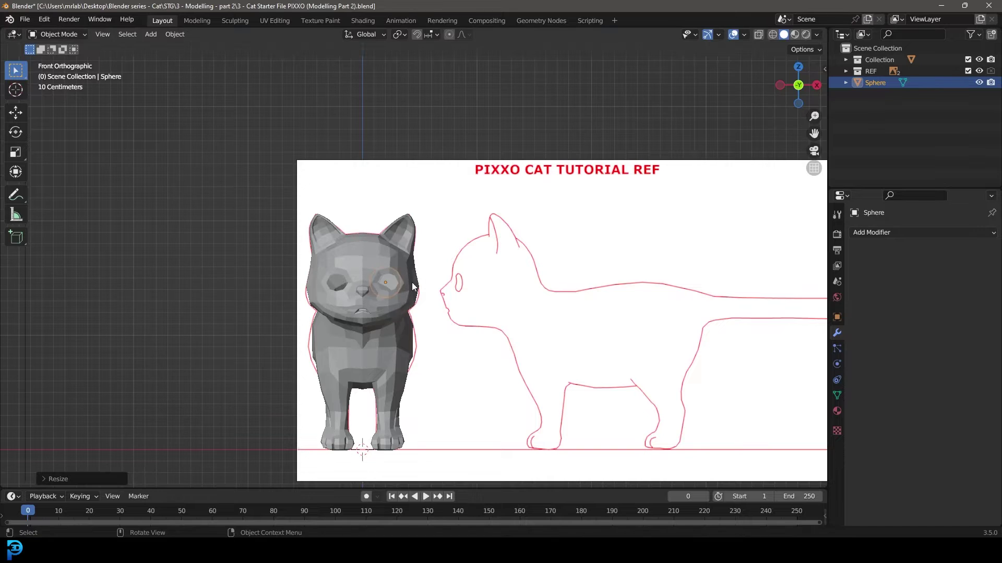
scroll(427, 305, up, 5)
scroll(426, 306, up, 3)
key(g)
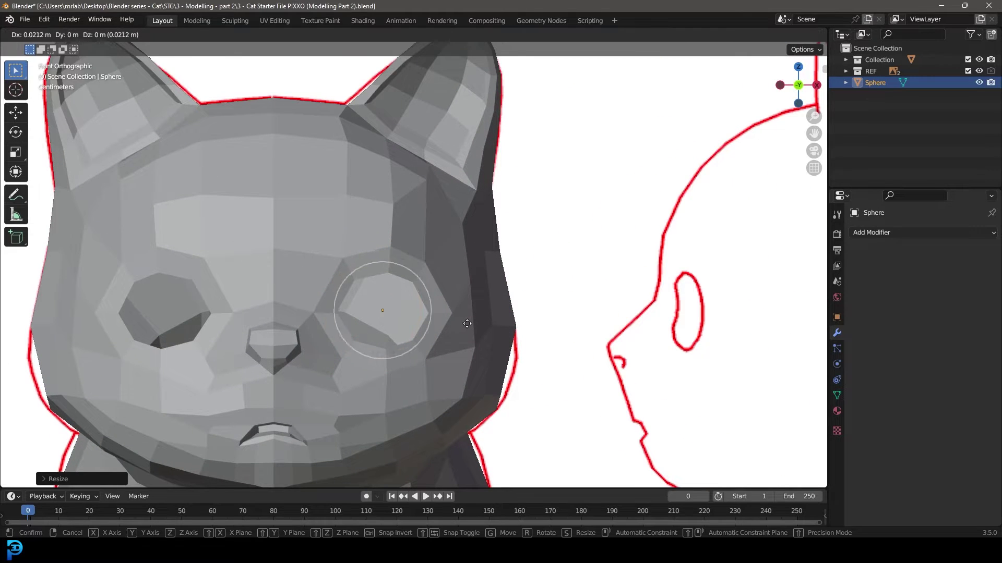
click(467, 321)
From the side view, move the sphere about 1.1 m forward along Y into the eye socket and fine-tune its position.
key(KP_3)
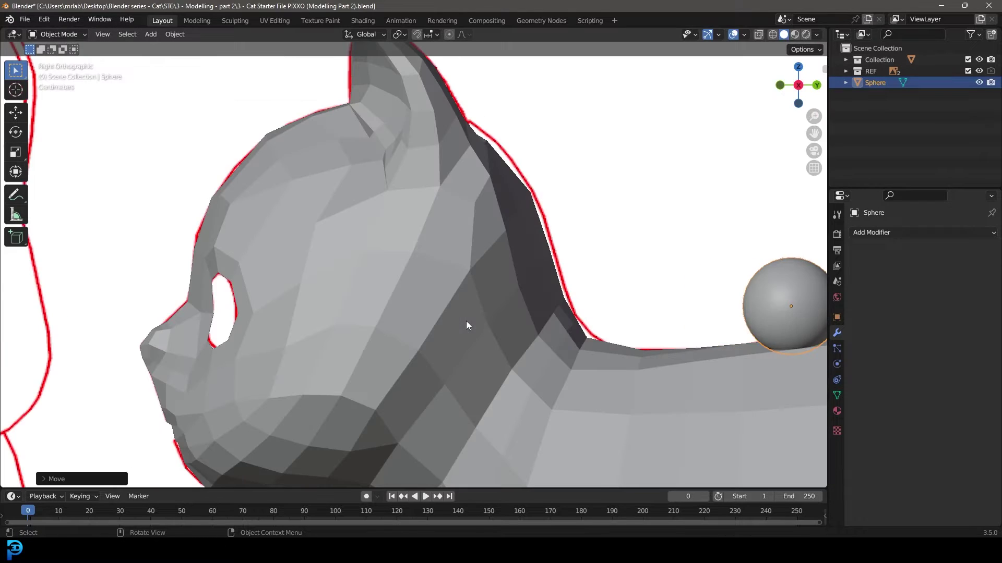
key(g)
key(y)
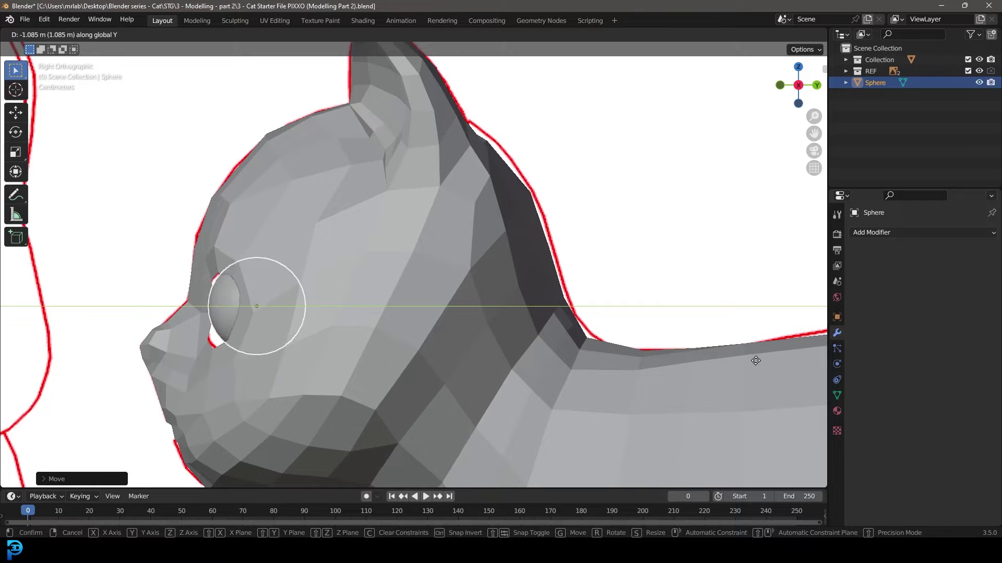
click(754, 366)
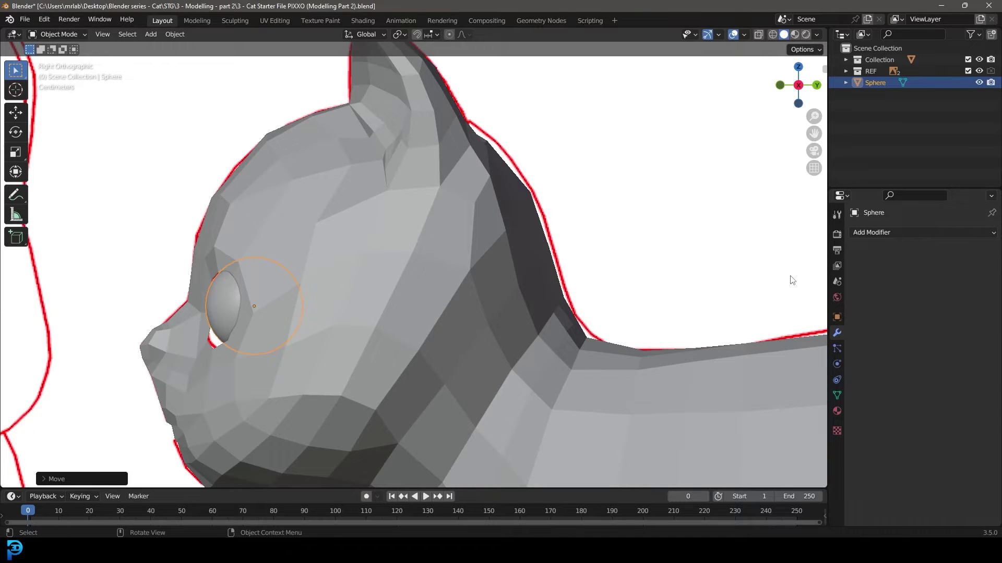
key(KP_Decimal)
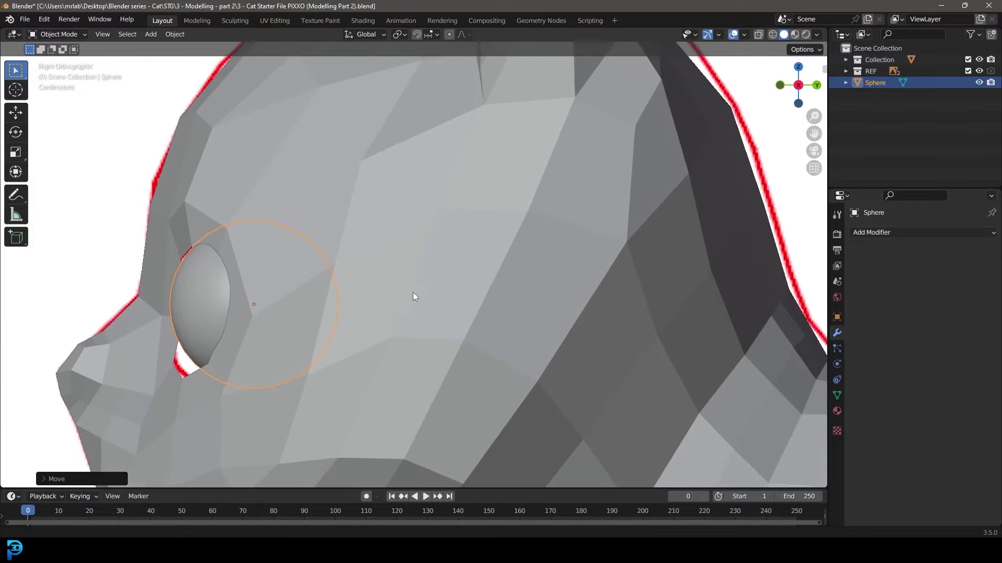
key(g)
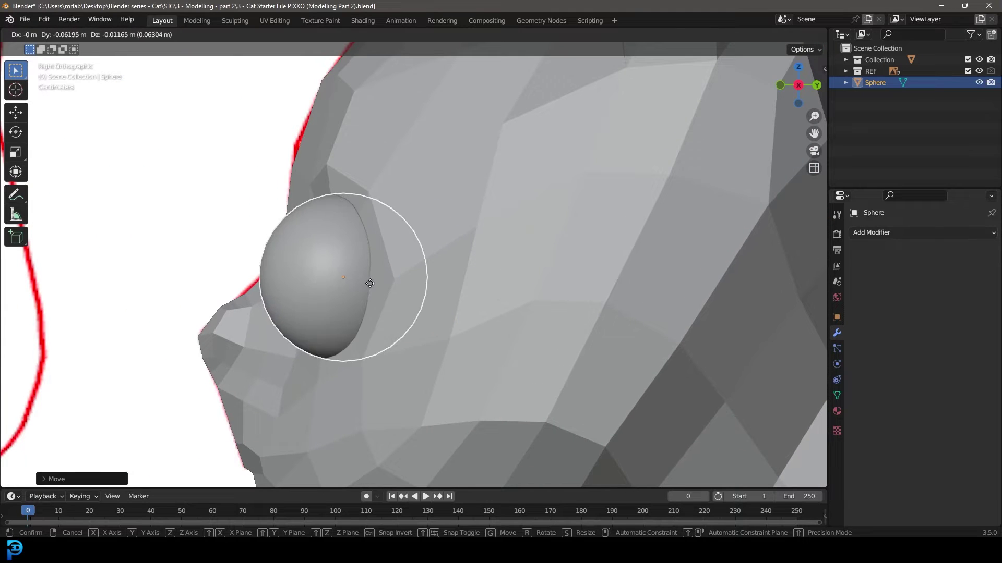
key(KP_1)
click(427, 277)
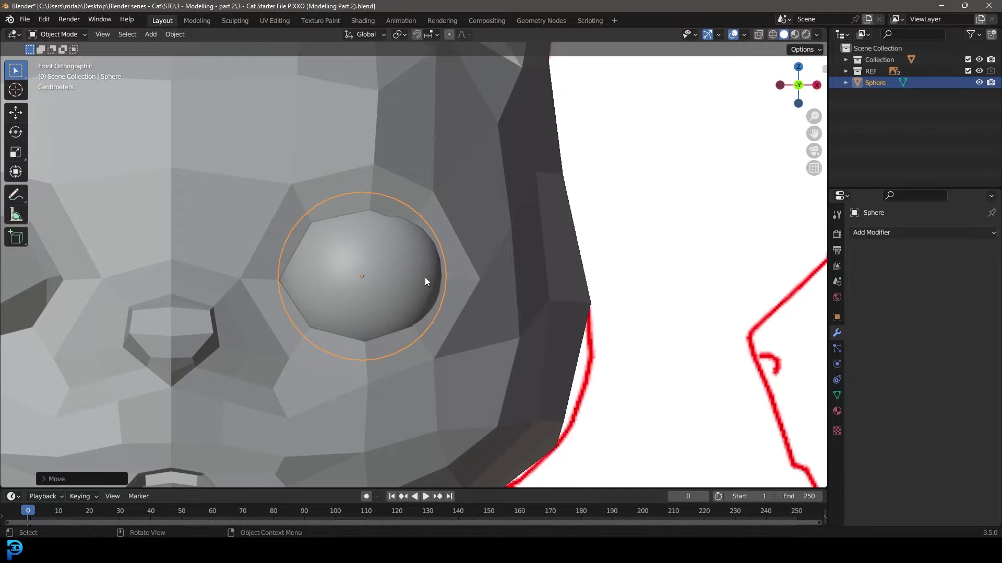
Rotate the eyeball mesh 90° about the X axis in Edit Mode so its pole faces forward.
key(Tab)
key(r)
key(x)
key(9)
key(0)
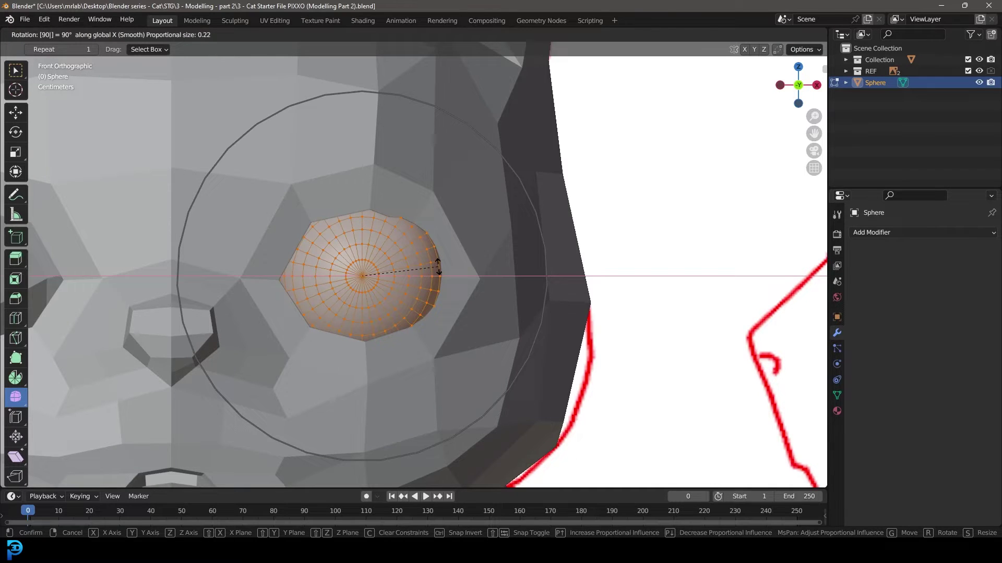
key(Return)
Disable proportional editing, select the rings around the eyeball's front pole, extrude them slightly inward and scale them down as a pupil.
scroll(398, 278, down, 2)
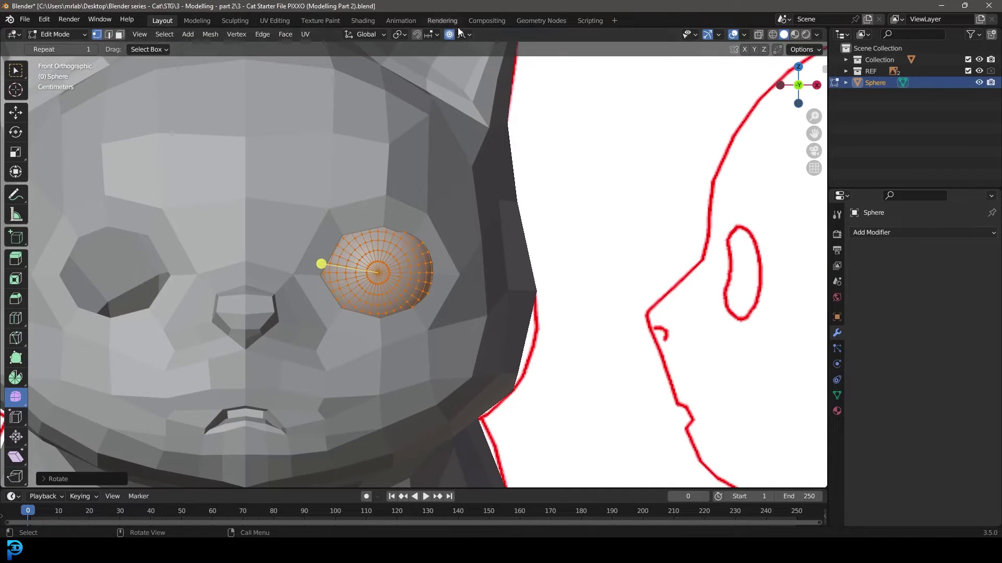
middle_drag(432, 201, 380, 211)
scroll(378, 244, up, 5)
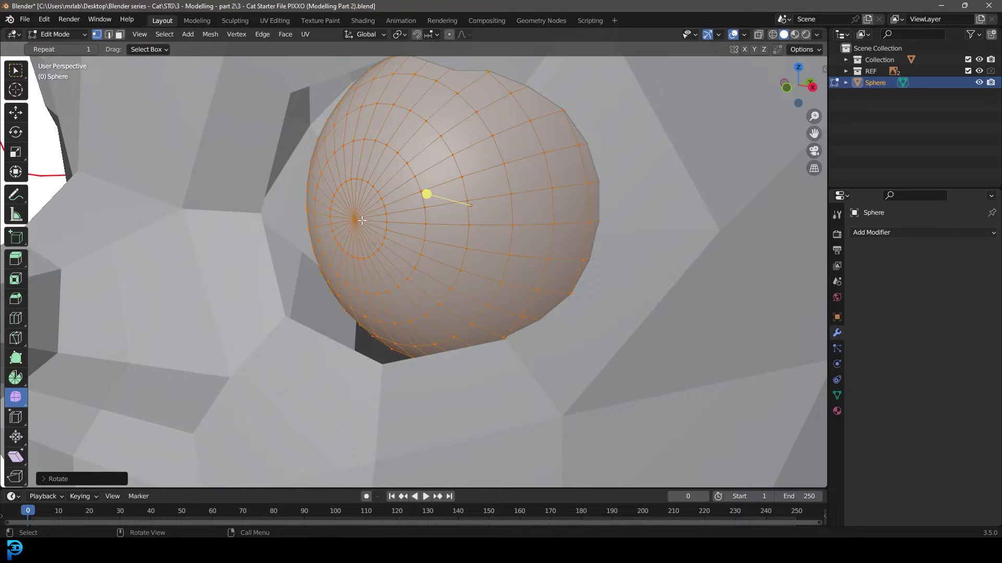
click(361, 220)
key(ctrl+KP_Add)
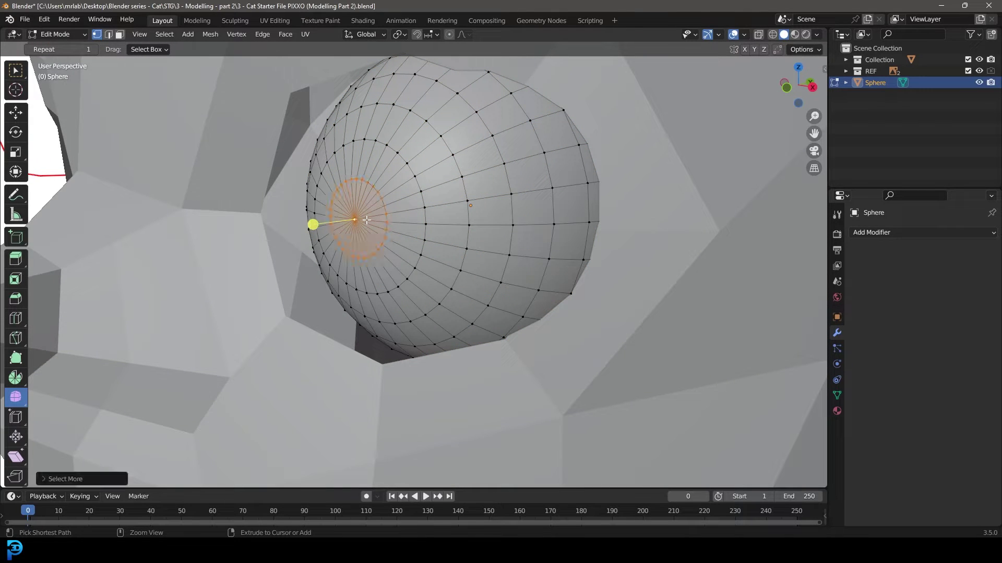
key(e)
click(423, 246)
key(s)
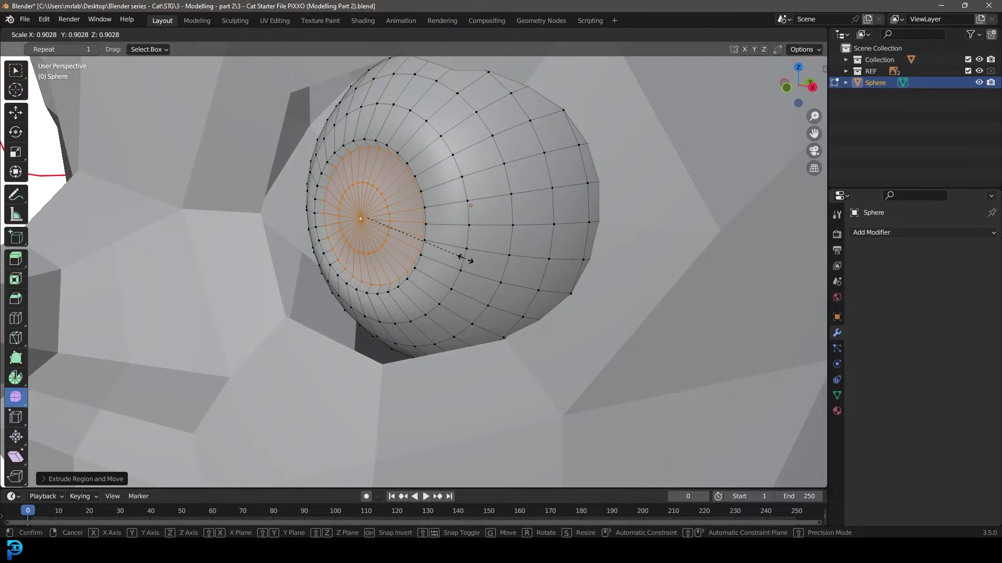
click(466, 259)
Return to Object Mode and shade the finished eyeball smooth.
scroll(405, 230, down, 3)
key(Tab)
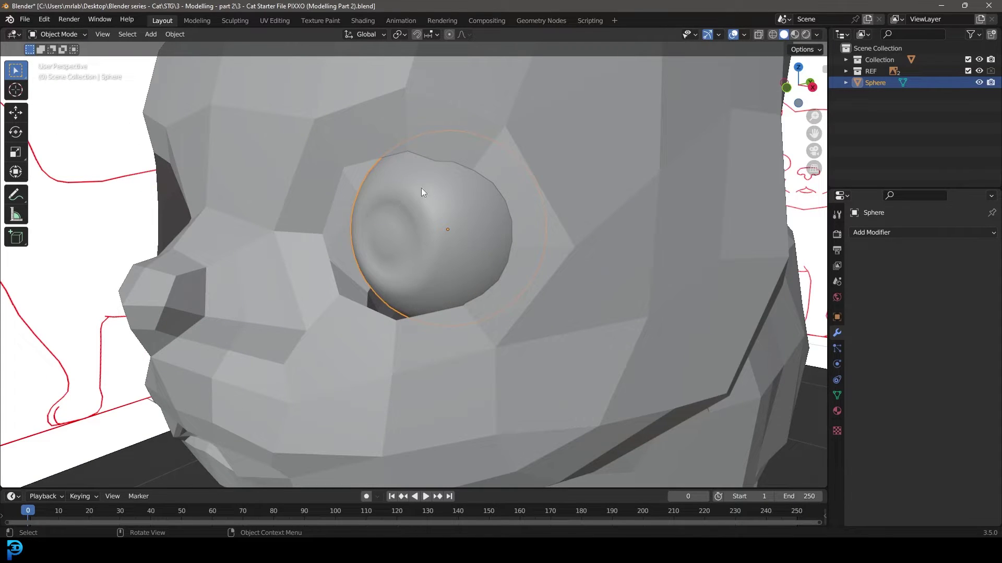
right_click(421, 187)
click(387, 198)
scroll(455, 189, down, 4)
middle_drag(410, 206, 421, 223)
key(KP_1)
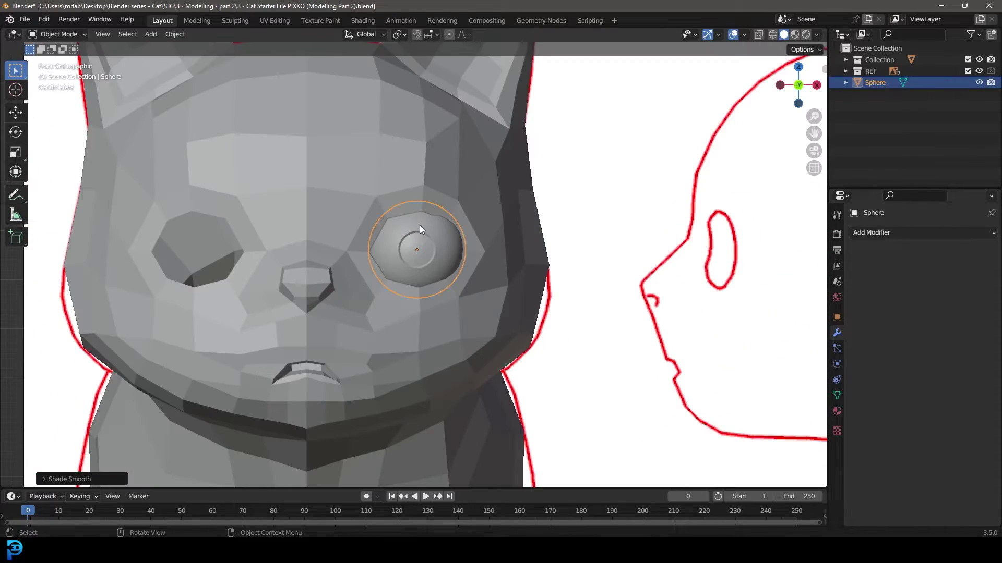
Add a Mirror modifier to the eyeball on the X axis, using the Cube cat body as mirror object.
click(888, 234)
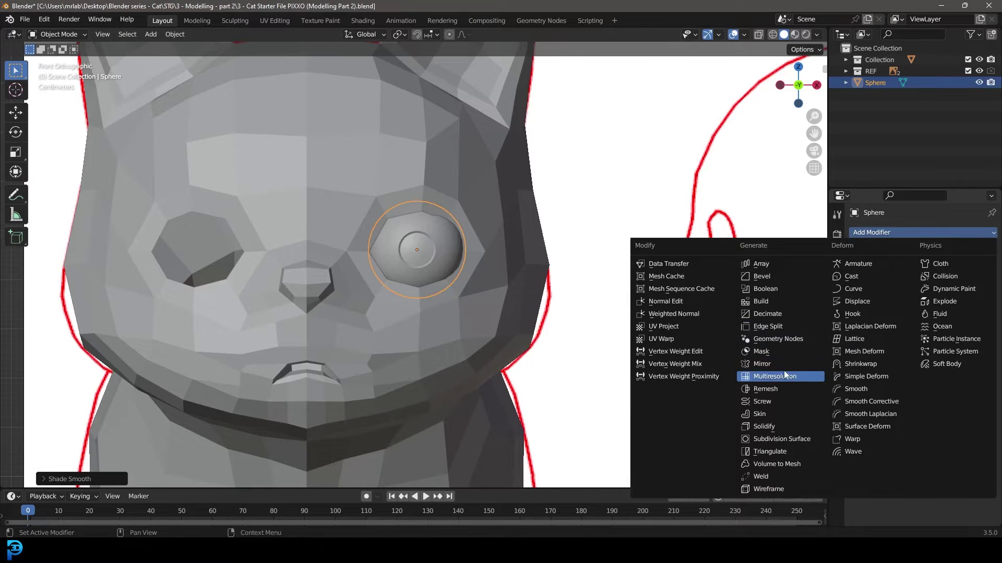
click(762, 364)
click(976, 311)
click(451, 209)
scroll(349, 189, down, 4)
scroll(348, 189, down, 2)
mouse_move(440, 258)
middle_down()
mouse_move(418, 265)
mouse_move(421, 255)
middle_up()
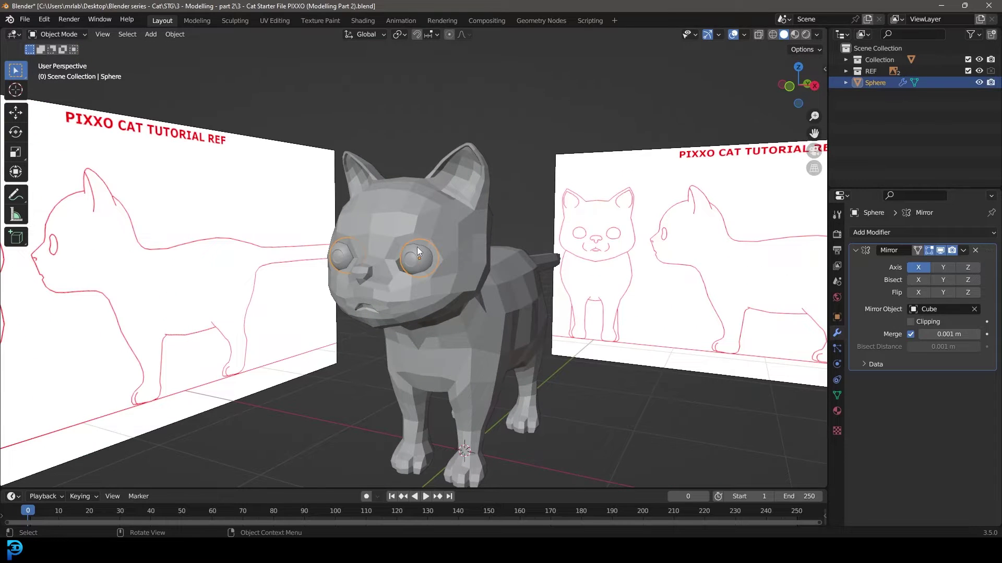
Nudge the mirrored eyeballs slightly back in the side view and about 0.01 m toward the nose in the front view.
key(KP_3)
scroll(417, 246, up, 6)
key(g)
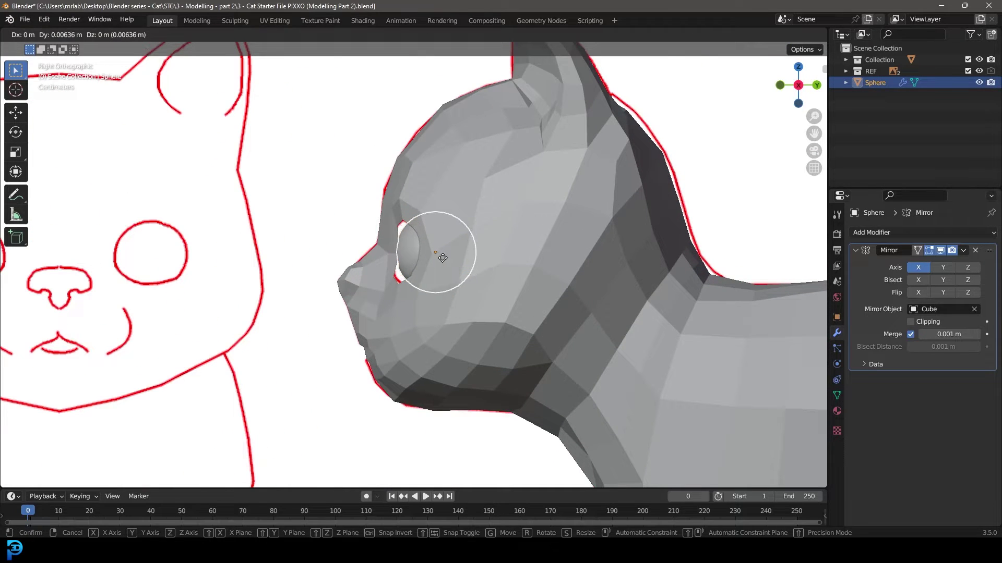
key(KP_1)
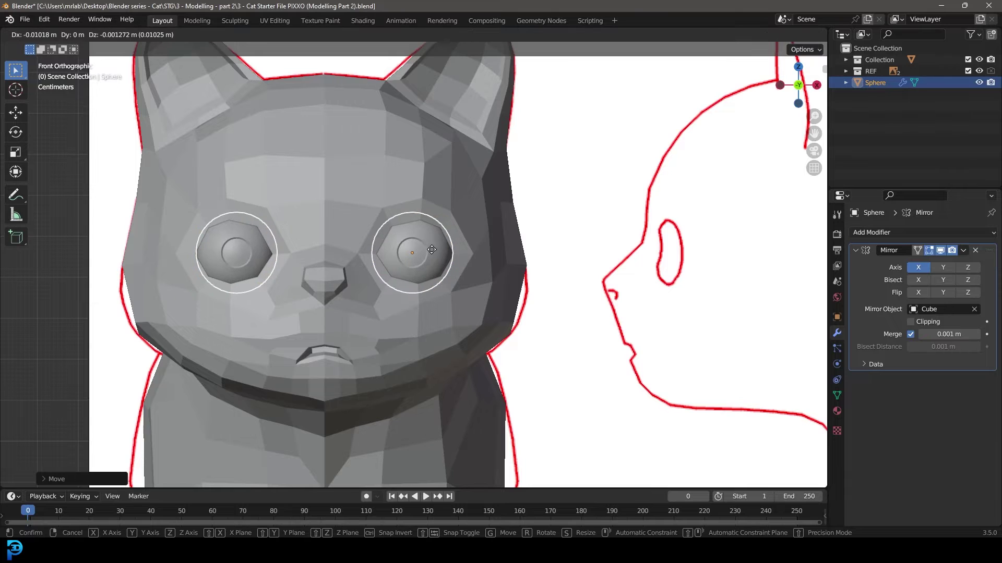
click(431, 250)
In Edit Mode, grow the pupil selection by one ring, scale it up and return to Object Mode.
scroll(424, 245, up, 2)
key(Tab)
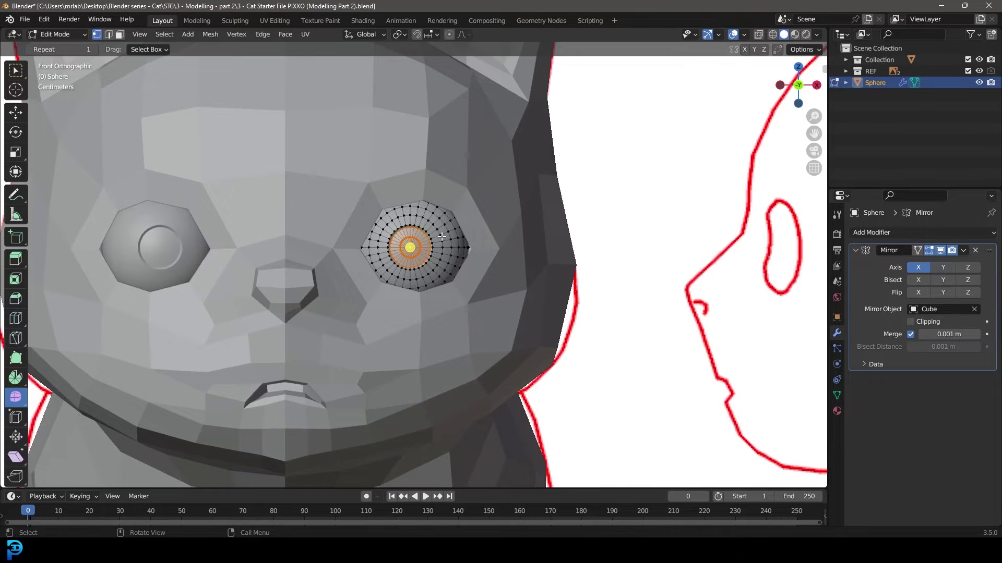
scroll(426, 245, up, 4)
middle_drag(437, 242, 419, 254)
key(ctrl+KP_Add)
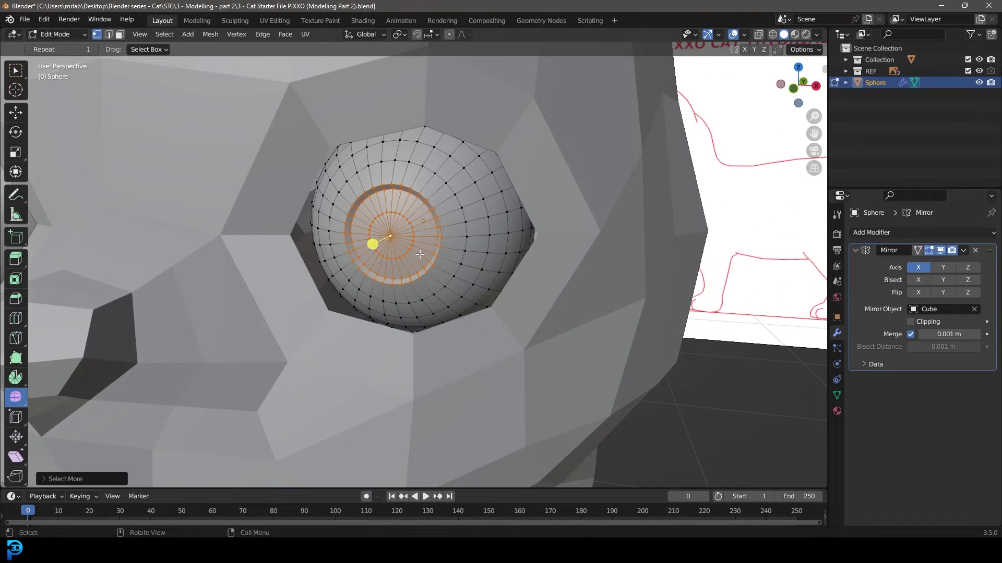
key(s)
click(476, 265)
key(Tab)
scroll(476, 247, down, 7)
middle_drag(451, 256, 478, 261)
Scale the selected pupil rings up further and leave Edit Mode.
key(Tab)
scroll(476, 271, up, 3)
key(s)
click(520, 297)
key(Tab)
scroll(418, 260, down, 6)
scroll(360, 234, up, 5)
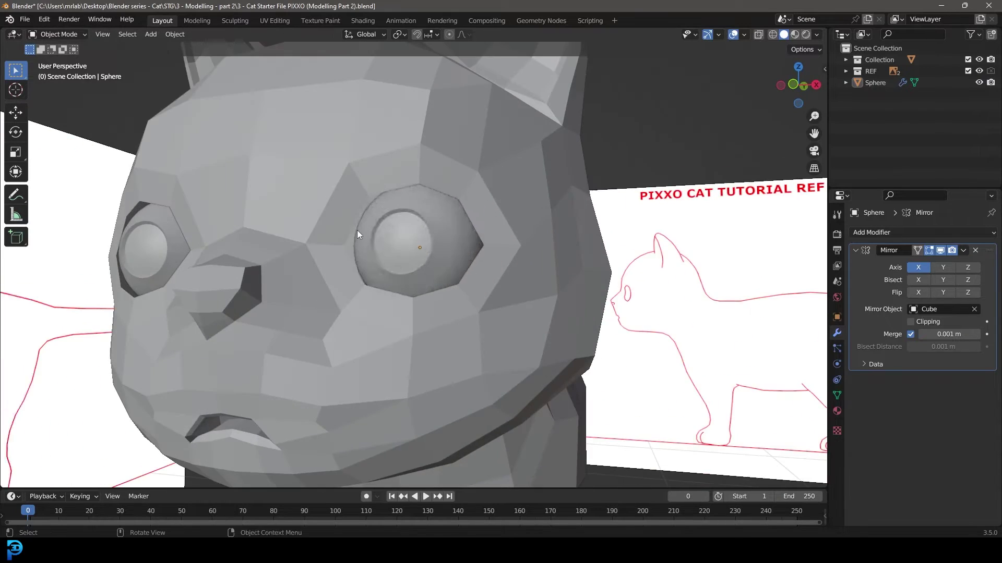
Select the edge loop around the pupil's rim, bevel it slightly and return to Object Mode.
key(Tab)
scroll(396, 219, up, 4)
key(ctrl+b)
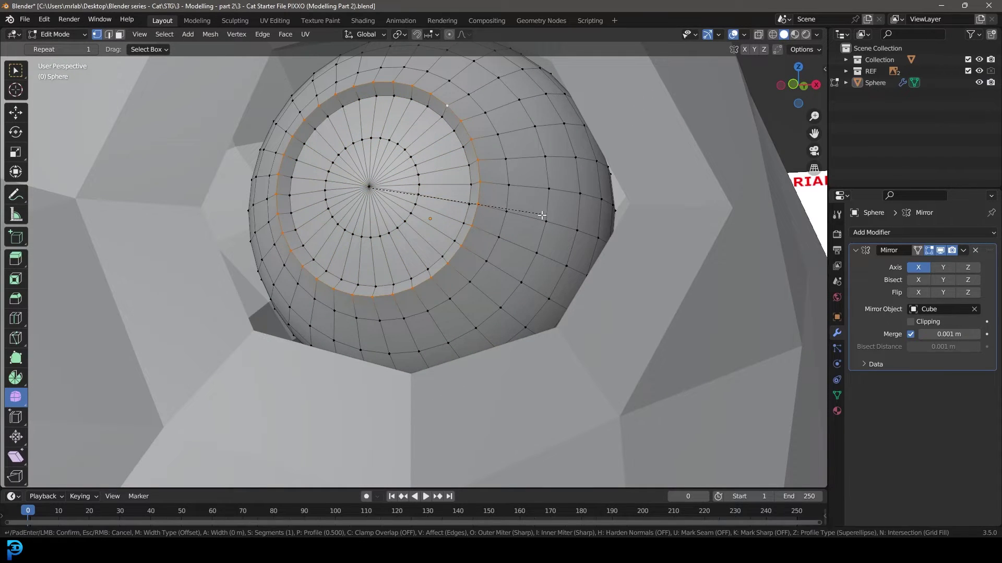
click(546, 218)
key(Tab)
scroll(543, 217, down, 5)
middle_drag(483, 195, 411, 243)
scroll(439, 232, down, 2)
On the cat body, select the eye socket's edge loop and move it about 0.012 m back in the side view.
click(411, 242)
key(KP_3)
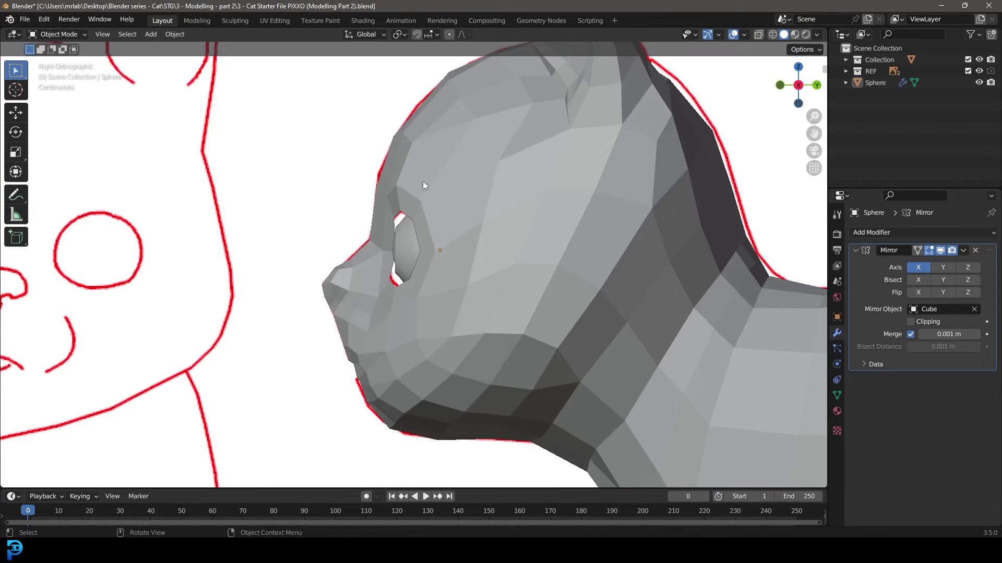
key(Tab)
scroll(412, 223, up, 3)
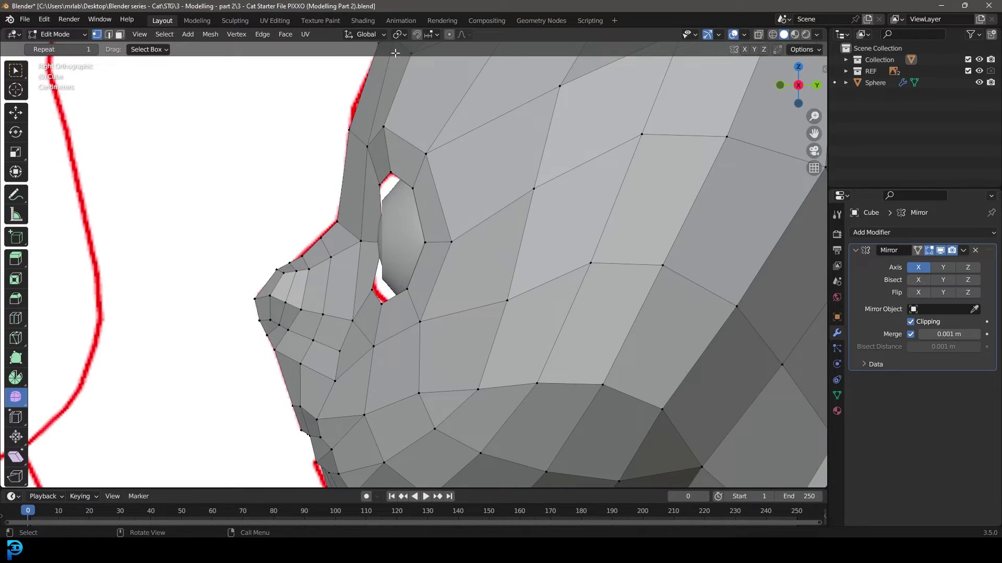
middle_drag(419, 203, 384, 261)
scroll(439, 182, up, 3)
scroll(445, 192, down, 3)
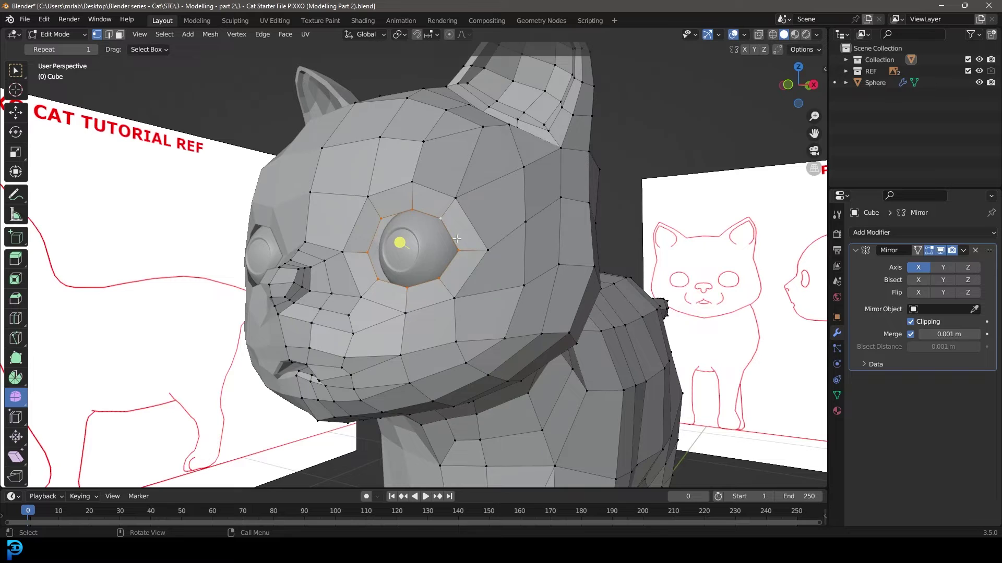
key(KP_3)
scroll(392, 261, up, 4)
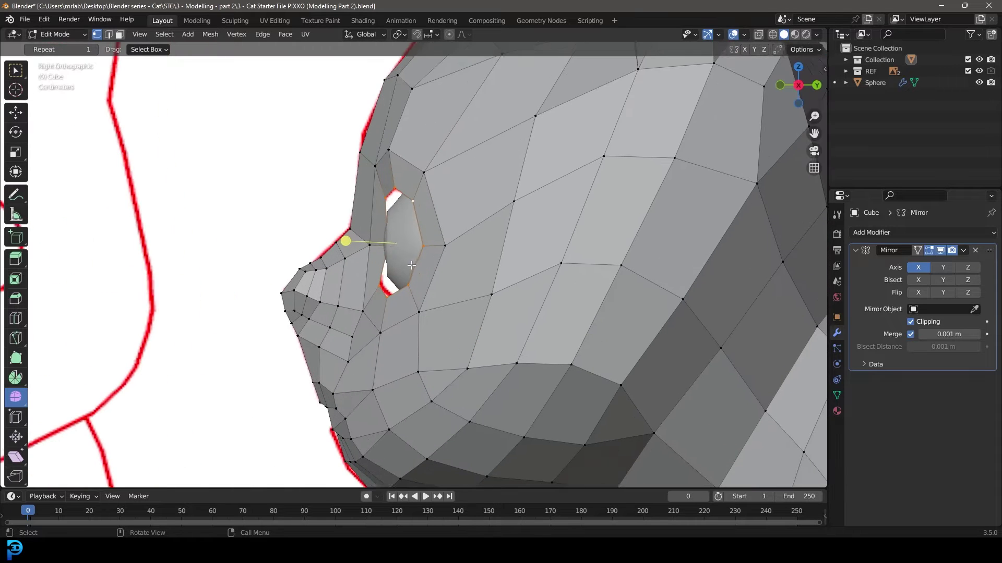
key(g)
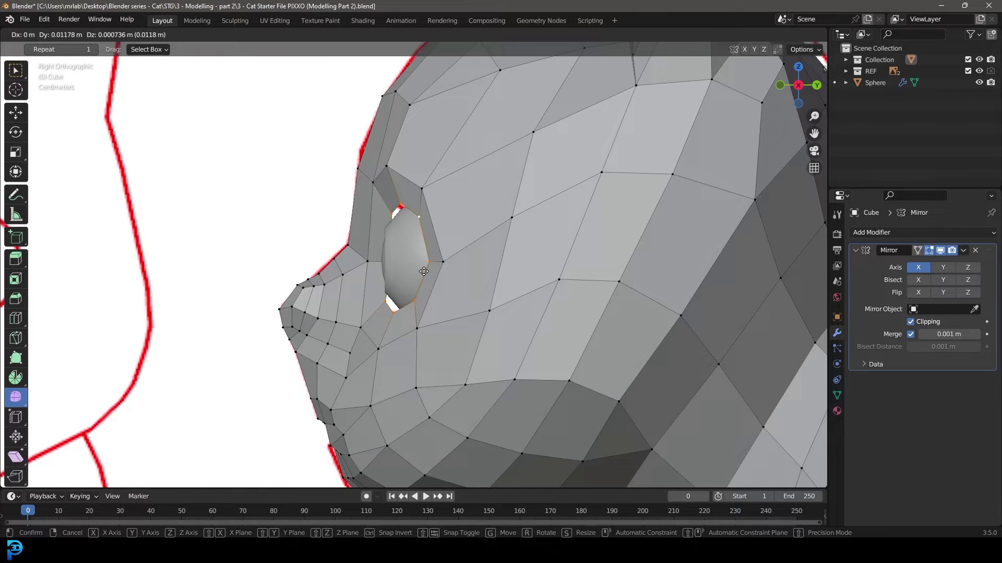
click(424, 271)
Extrude the eye socket loop and scale the new loop down to about 0.88 as an eyelid rim.
key(g)
click(470, 265)
key(s)
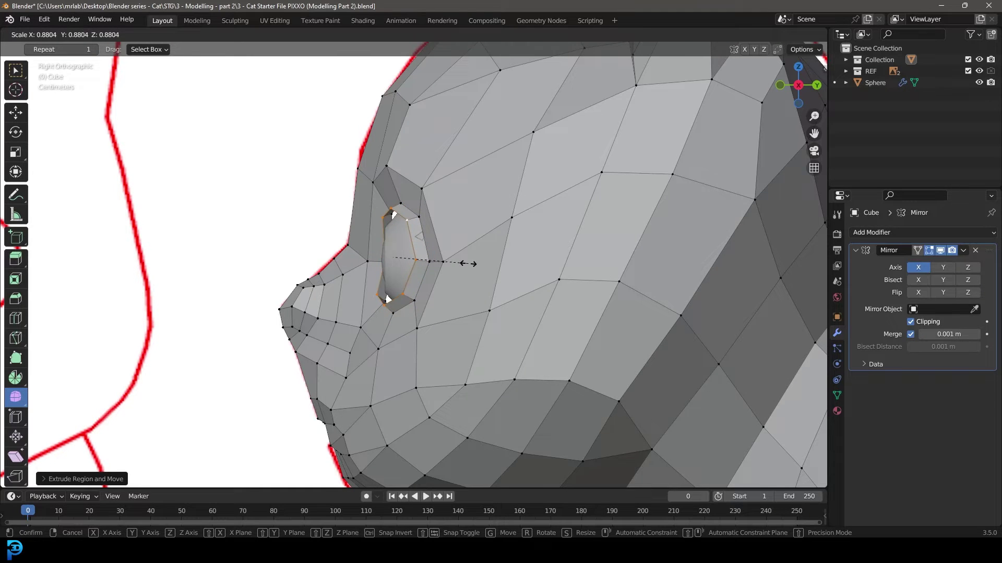
click(470, 265)
Extrude the eyelid loop again and move the new edges back into the head behind the rim.
mouse_move(470, 264)
middle_down()
mouse_move(566, 310)
mouse_move(442, 299)
mouse_move(444, 289)
middle_up()
key(e)
click(540, 300)
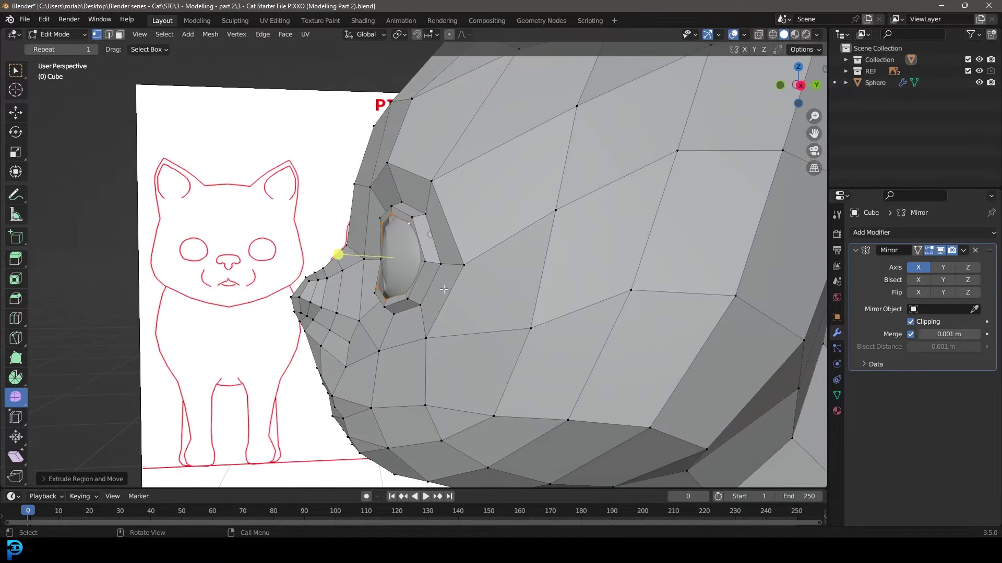
key(KP_3)
key(z)
key(w)
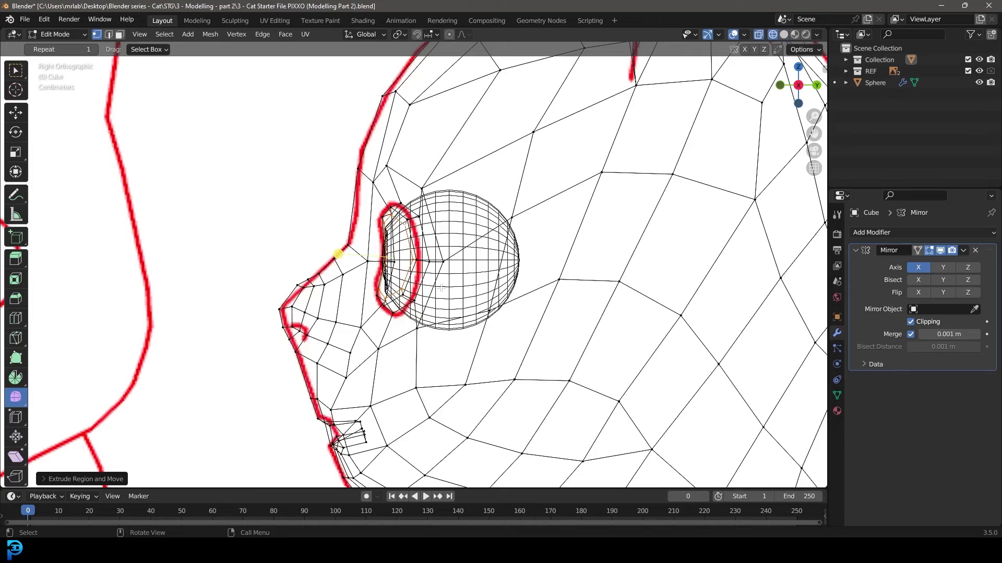
key(z)
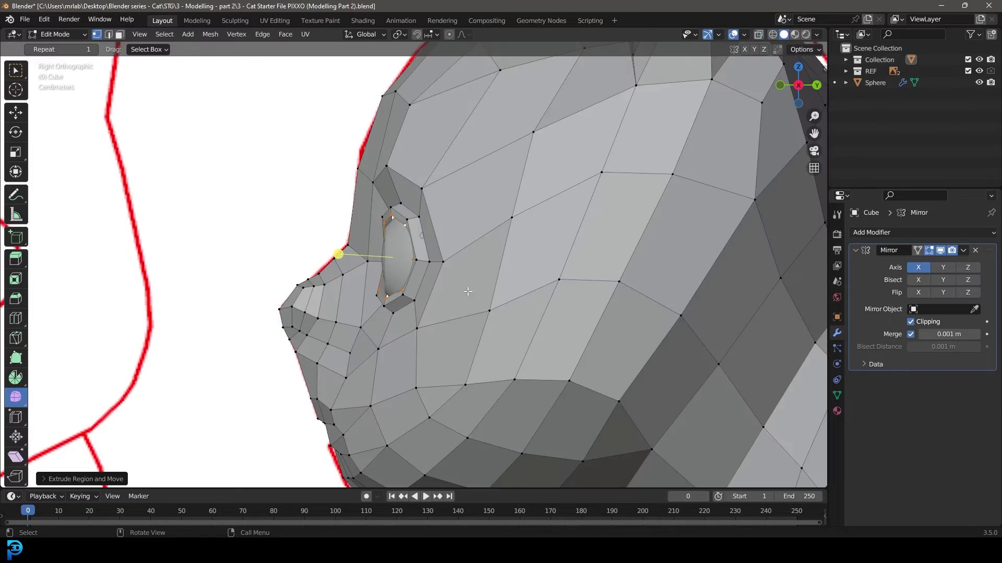
key(g)
click(490, 289)
In wireframe shading, resize the innermost eyelid loop inside the head, then return to solid shading.
middle_drag(443, 290, 481, 284)
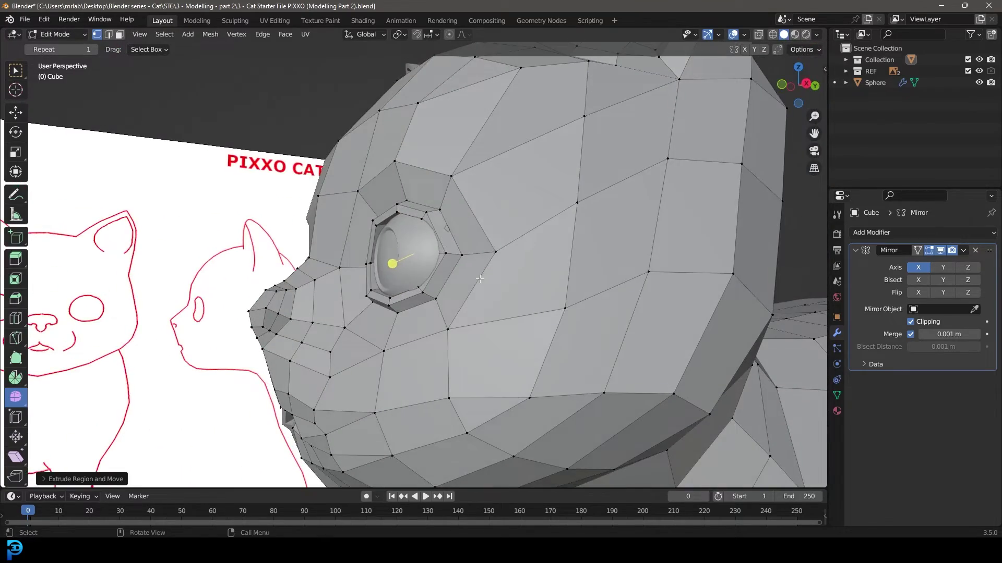
key(z)
mouse_move(548, 292)
middle_down()
mouse_move(486, 296)
mouse_move(423, 346)
middle_up()
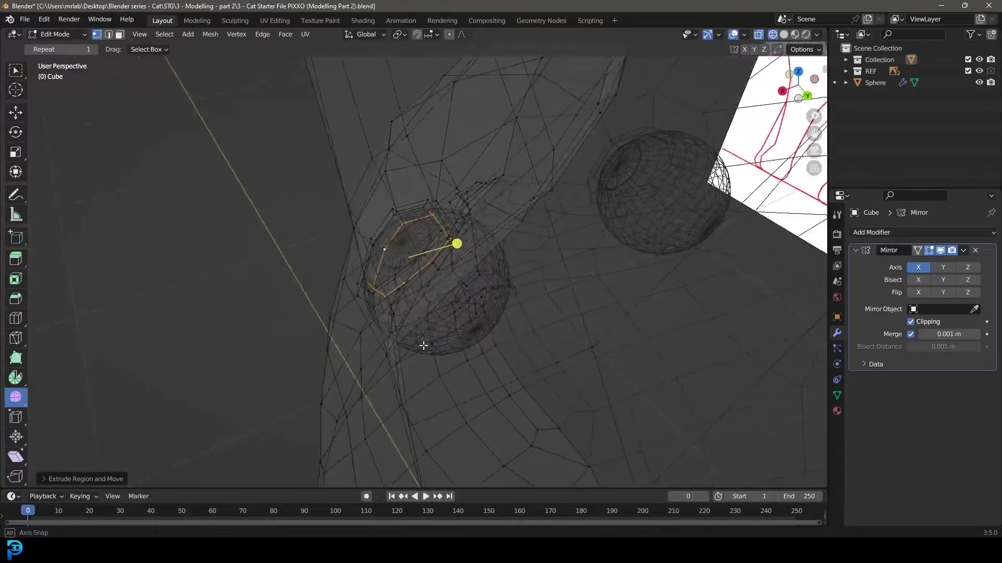
scroll(424, 345, up, 4)
key(s)
click(519, 305)
middle_drag(376, 223, 358, 252)
key(z)
middle_drag(452, 273, 521, 261)
scroll(520, 260, down, 3)
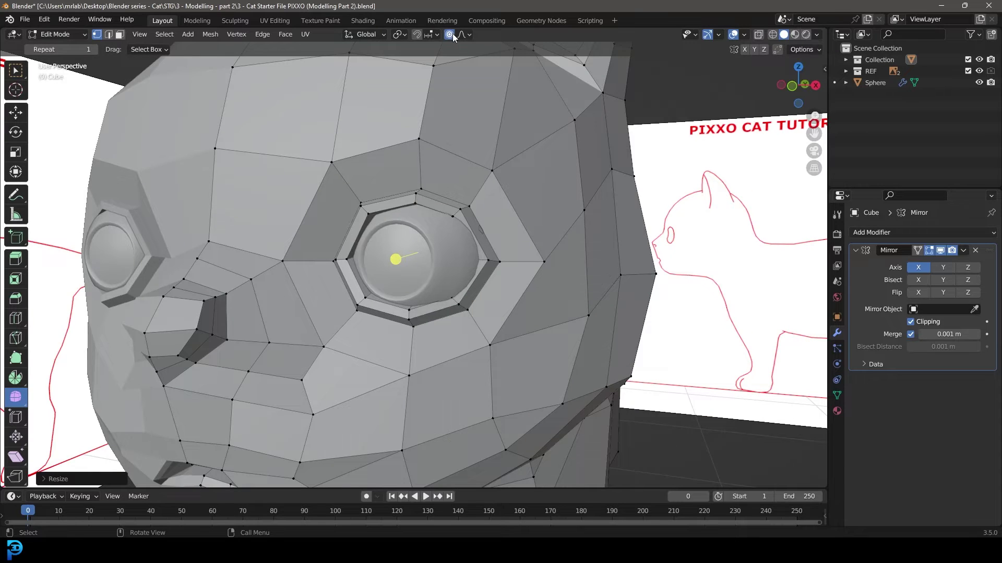
Enable proportional editing and reposition the eyelid's outer and inner corner vertices around the eyeball in the front view.
key(KP_1)
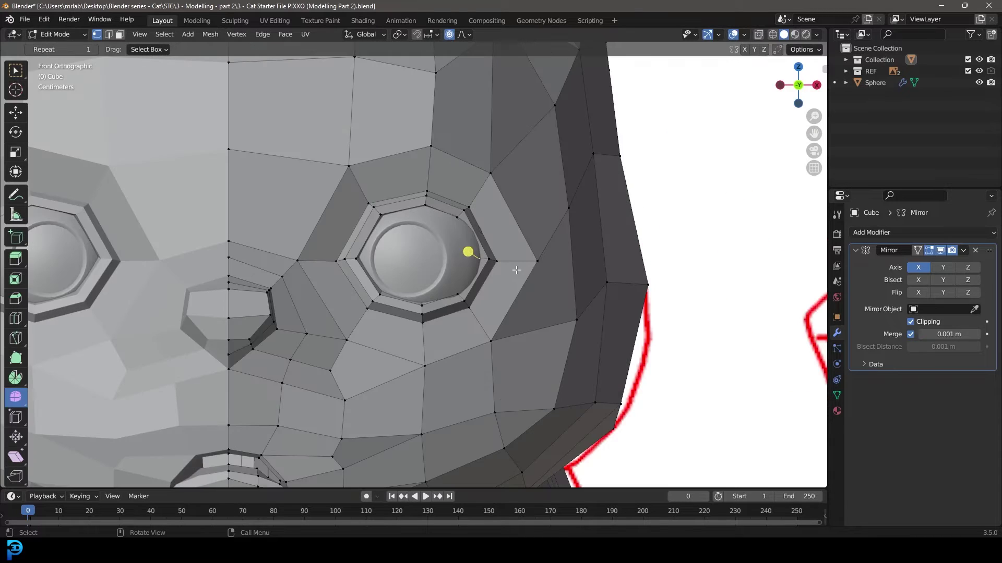
scroll(512, 268, up, 3)
key(g)
click(527, 274)
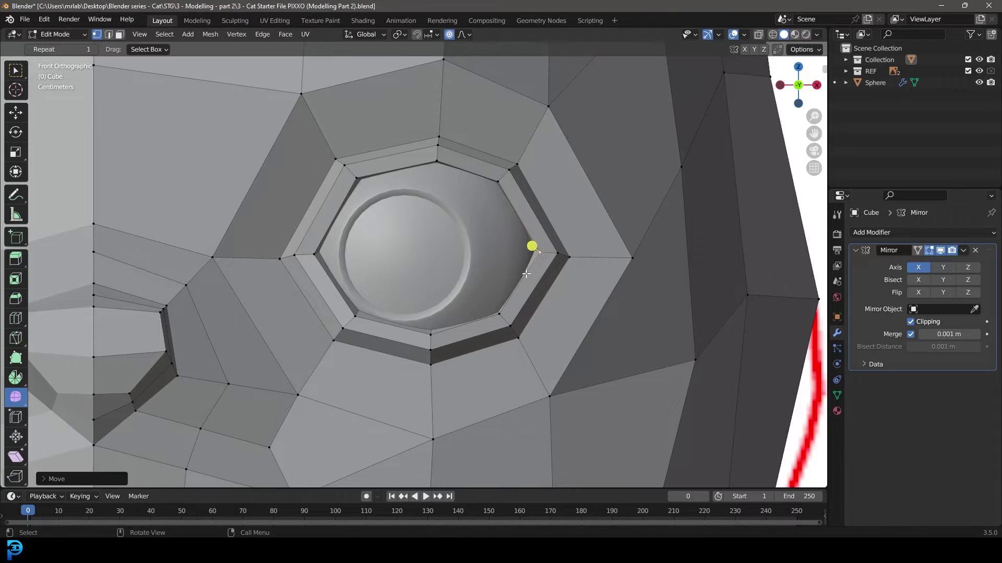
key(g)
click(323, 251)
key(g)
click(255, 263)
Adjust the eyelid's bottom and top middle vertices to round the eye opening.
click(421, 342)
key(g)
click(415, 349)
click(431, 157)
key(g)
click(427, 154)
scroll(465, 211, down, 6)
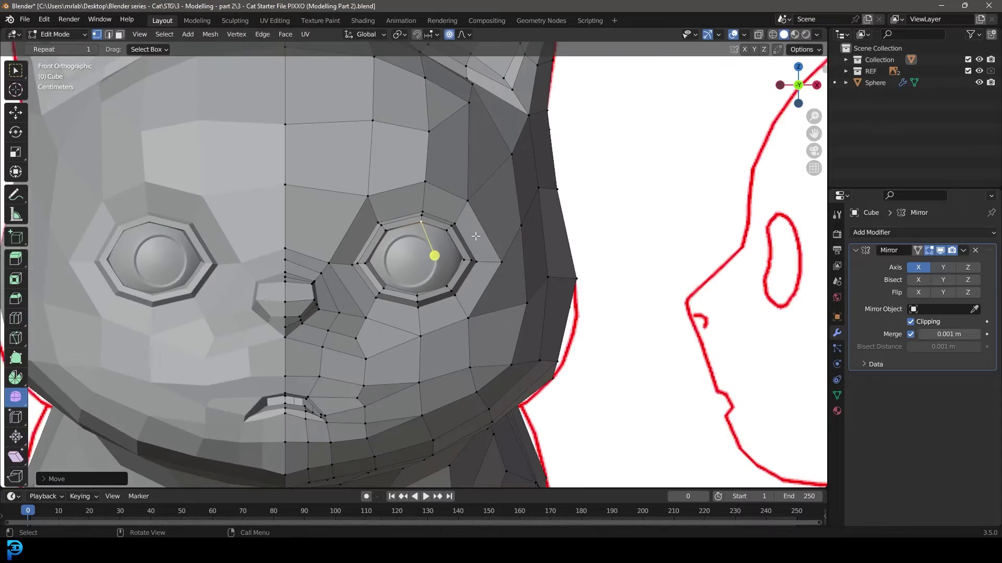
Check the eyes in Object Mode, then move the eyelid's lower inner vertex closer to the eyeball in Edit Mode.
key(Tab)
scroll(484, 250, down, 4)
middle_drag(492, 255, 390, 234)
scroll(360, 273, up, 3)
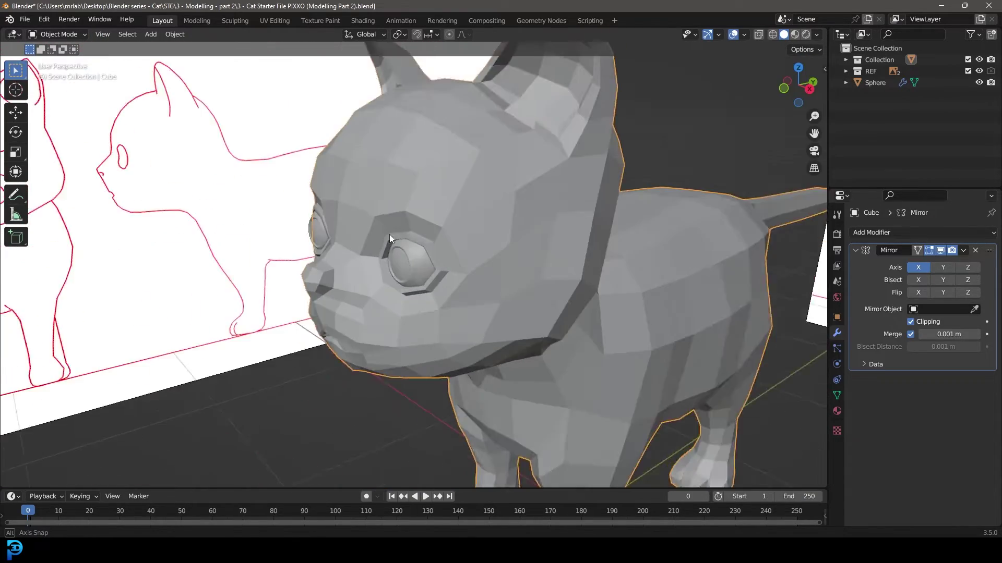
scroll(393, 285, up, 4)
key(Tab)
middle_drag(376, 282, 373, 276)
scroll(365, 289, up, 2)
click(347, 302)
scroll(352, 310, up, 4)
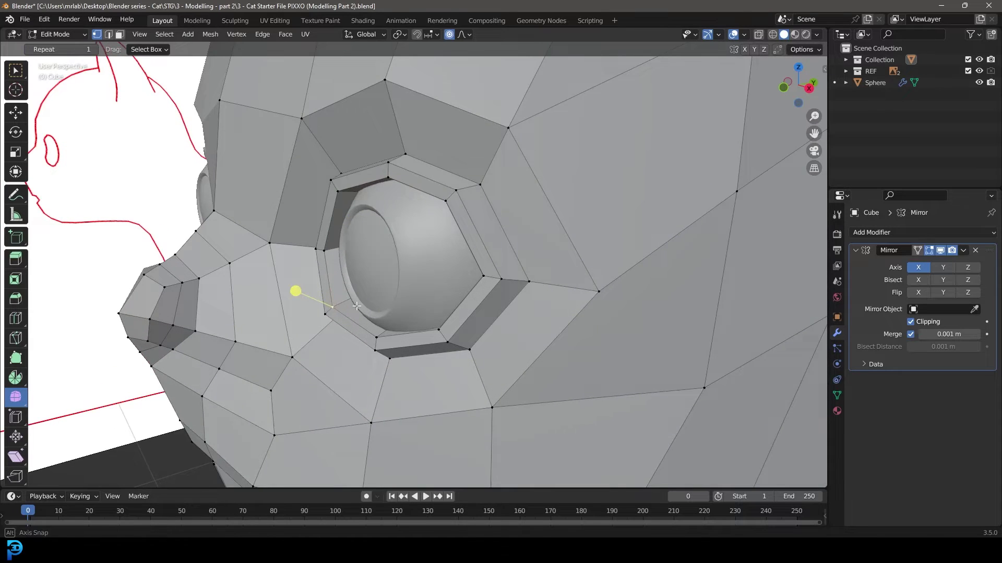
key(g)
click(384, 315)
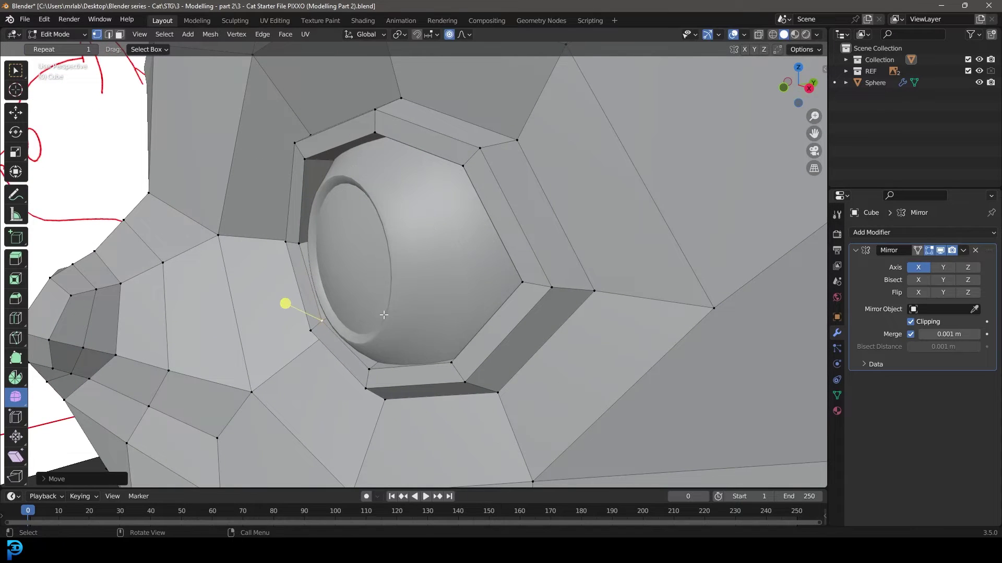
Move the eyelid's inner corner vertex and neighbouring rim vertices to close the gaps against the eyeball.
click(298, 244)
key(g)
click(316, 244)
click(298, 148)
middle_drag(333, 161, 326, 187)
key(g)
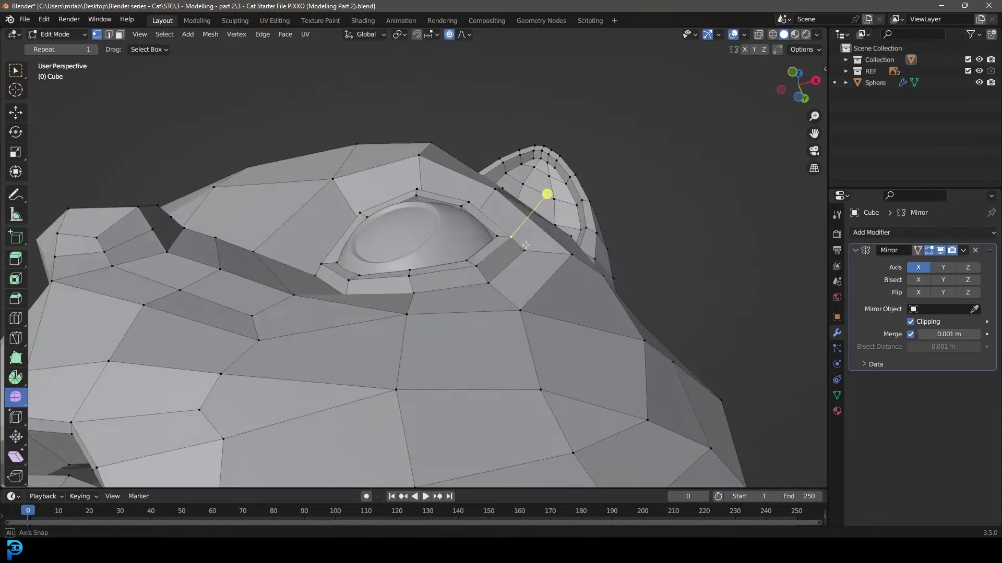
middle_drag(490, 245, 485, 193)
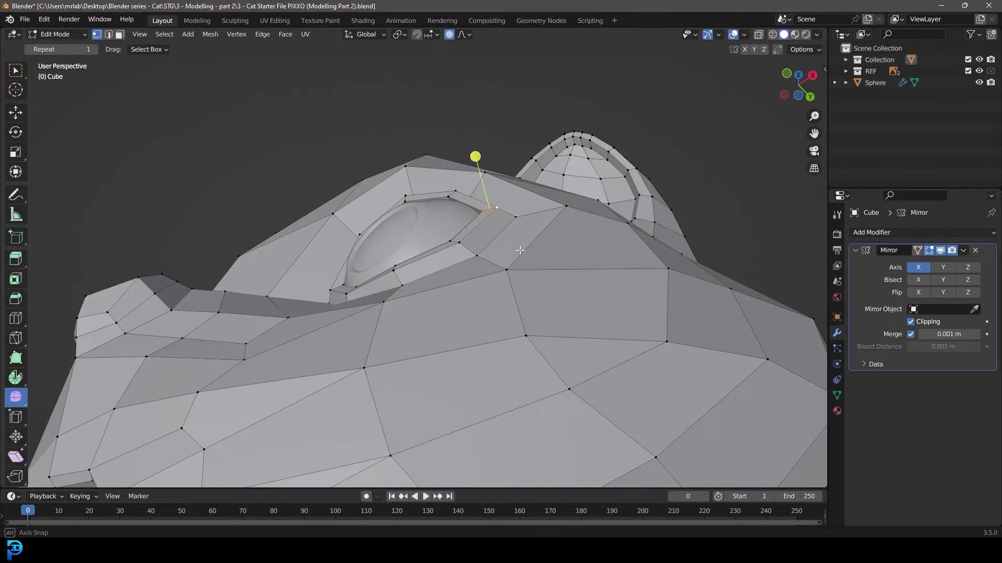
key(g)
click(542, 262)
middle_drag(542, 262, 469, 210)
scroll(469, 211, down, 6)
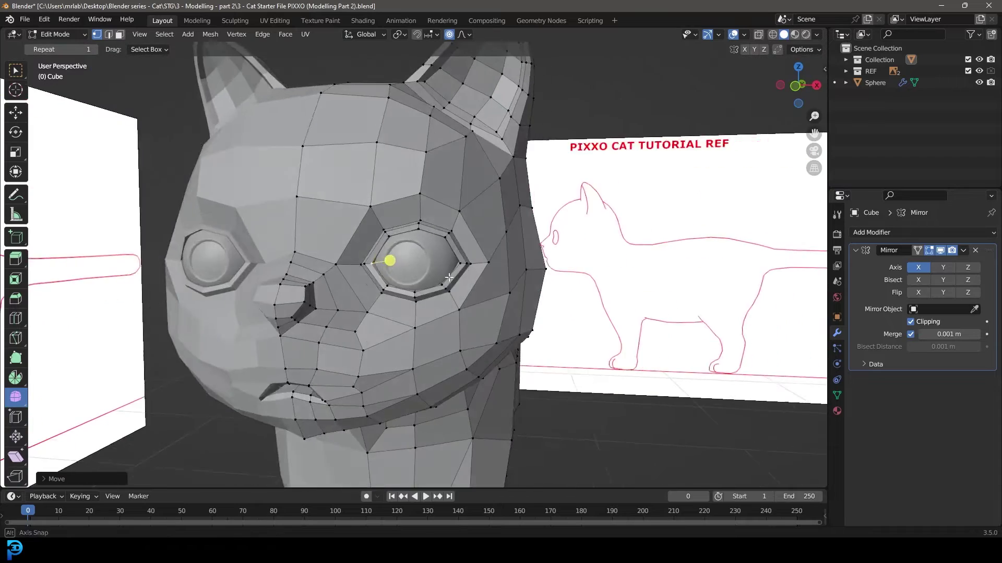
Shrink the proportional editing influence and move the centre vertex at the nose's lower tip slightly upward.
middle_drag(459, 245, 396, 251)
scroll(397, 251, up, 2)
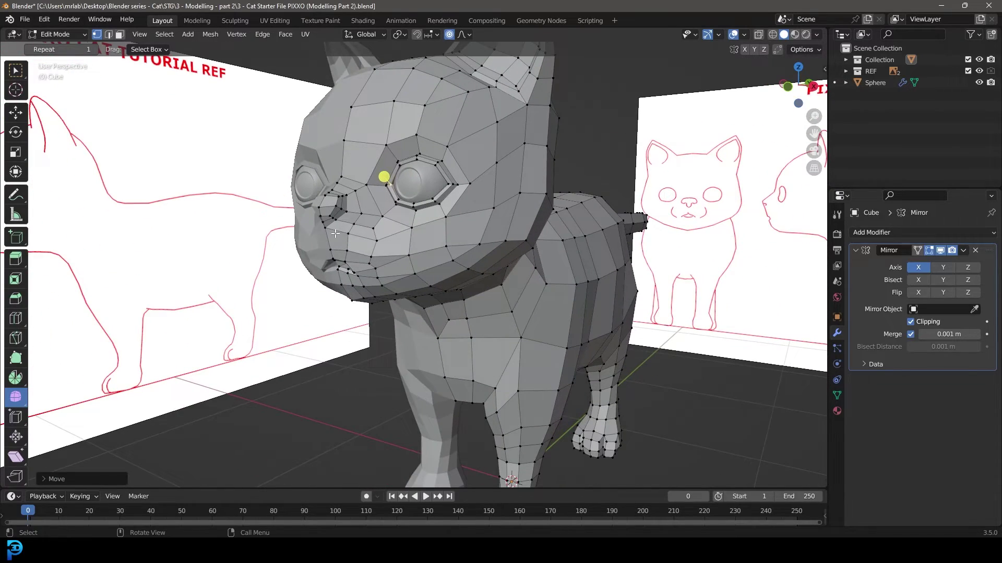
middle_drag(311, 231, 444, 225)
scroll(448, 203, up, 4)
middle_drag(450, 188, 462, 335)
scroll(458, 179, down, 3)
scroll(489, 261, up, 4)
click(452, 327)
key(g)
scroll(463, 327, up, 13)
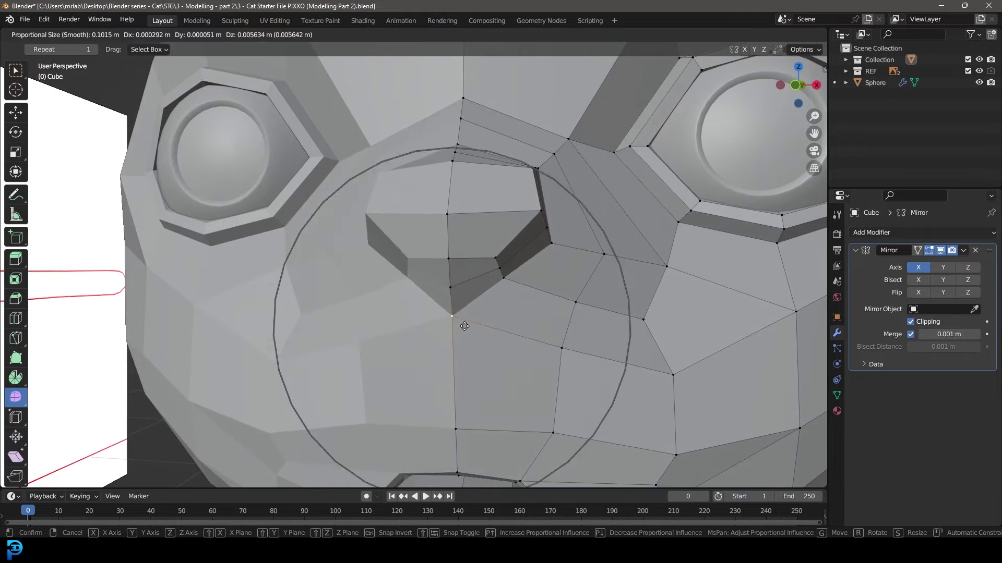
click(463, 318)
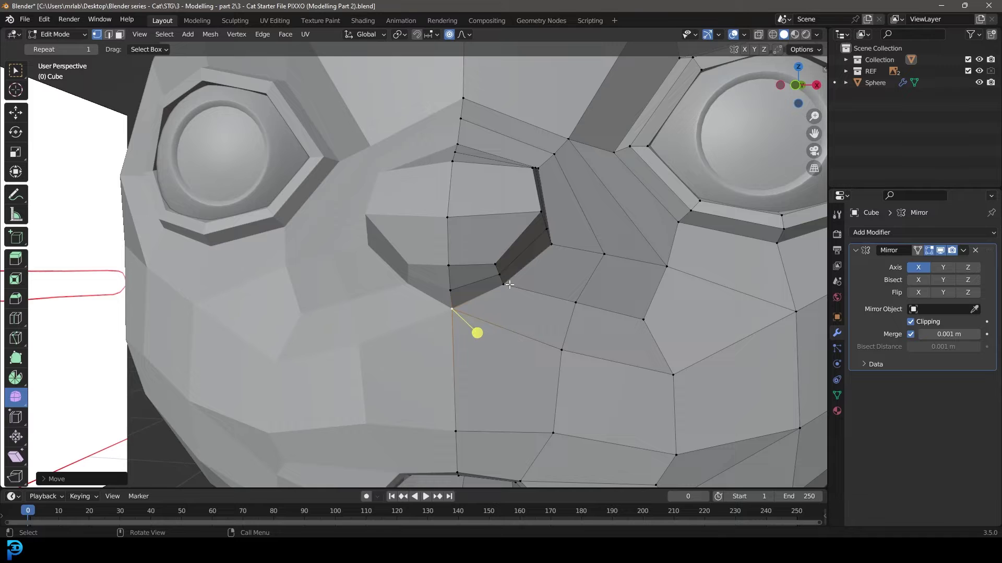
Reposition the vertices along the nose's lower side edge to refine the nostril area.
key(h)
key(alt+h)
click(522, 290)
middle_drag(523, 294, 518, 301)
click(518, 300)
key(g)
click(532, 312)
click(493, 270)
key(g)
click(506, 265)
Add a centred vertical loop cut through the muzzle between the nose and the upper lip.
click(523, 300)
middle_drag(514, 355, 485, 345)
scroll(501, 323, down, 2)
key(ctrl+r)
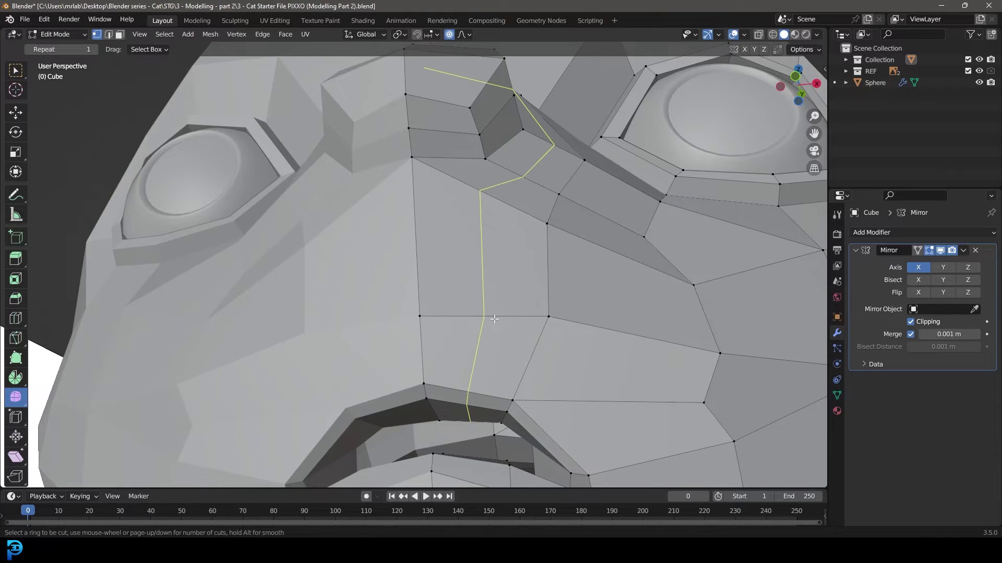
click(494, 319)
right_click(494, 319)
Move the muzzle vertex just below the nose tip slightly downward.
middle_drag(510, 210, 475, 265)
key(g)
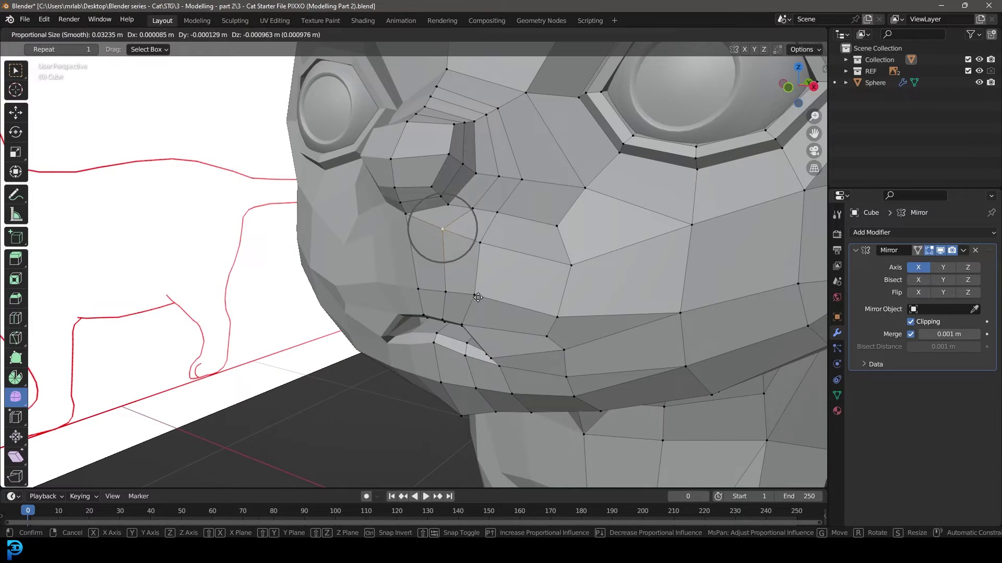
click(479, 302)
Select the edge path running from the upper muzzle past the nose's side to the bridge and edge-slide it outward toward the cheek.
middle_drag(468, 301, 433, 276)
shift+middle_drag(433, 277, 395, 349)
scroll(395, 349, up, 3)
click(395, 349)
click(344, 410)
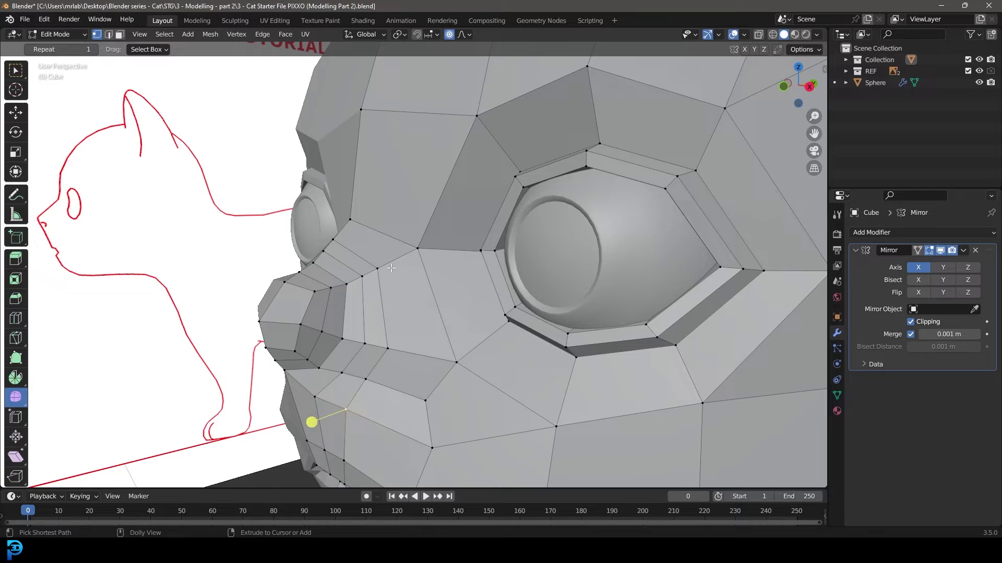
ctrl+click(379, 269)
key(g)
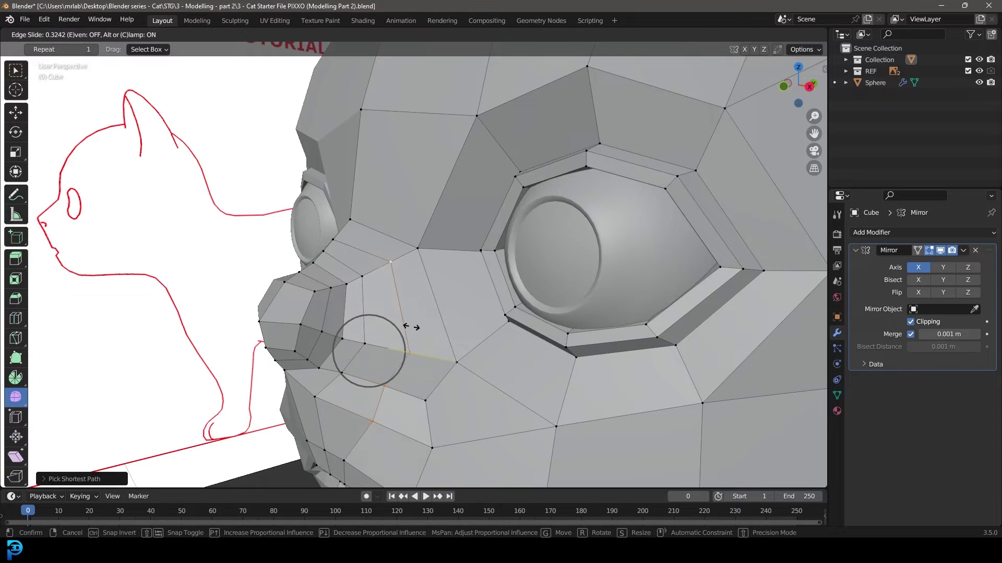
click(371, 351)
Edge-slide the vertices across the nose bridge upward toward the forehead to even out the spacing.
click(422, 249)
key(g)
key(g)
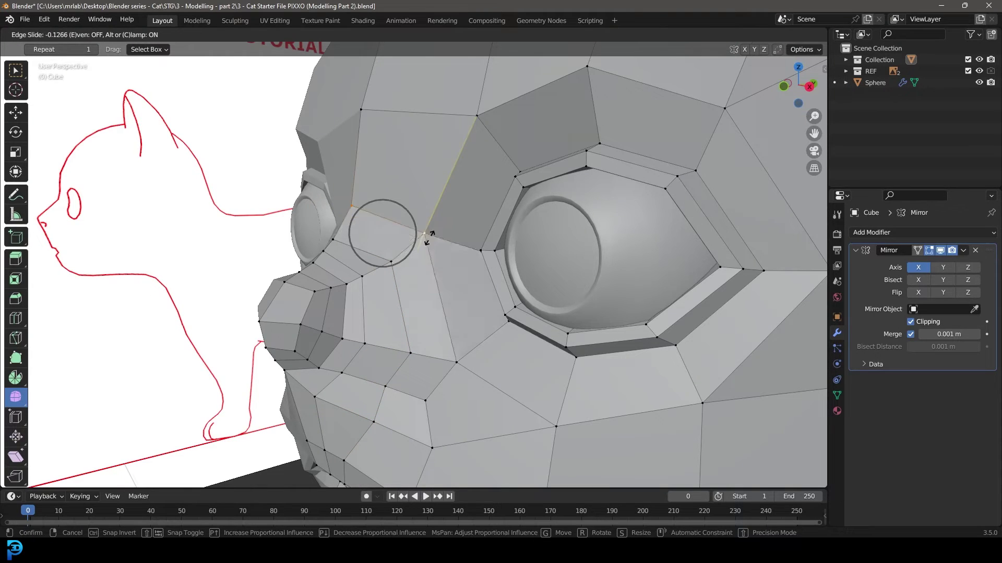
click(334, 239)
shift+click(334, 239)
key(g)
key(g)
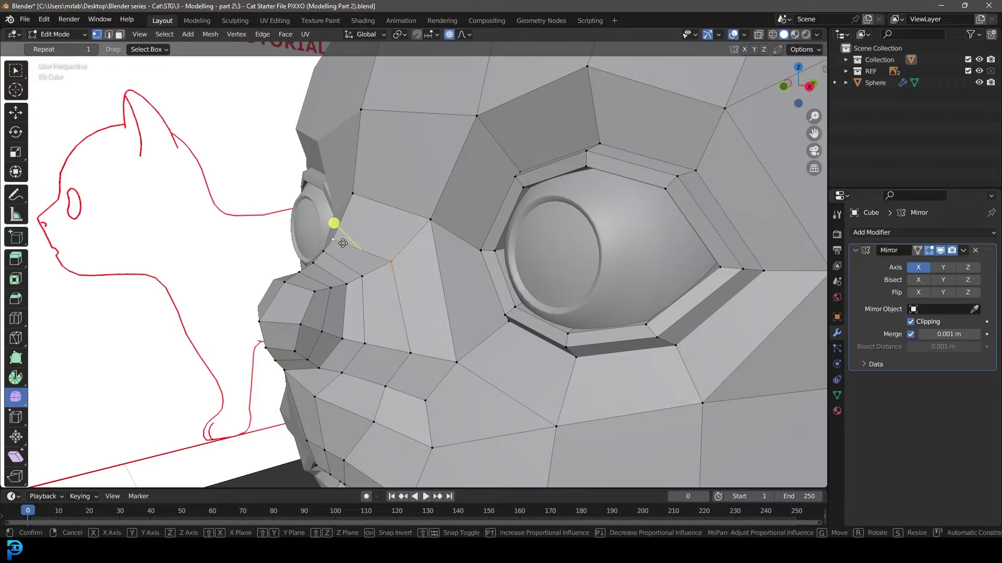
click(349, 231)
Knife-cut a new edge line from the muzzle's centre line up through the underside and front of the nose to the bridge.
key(alt+a)
middle_drag(403, 267, 412, 298)
scroll(407, 279, up, 3)
scroll(412, 298, up, 4)
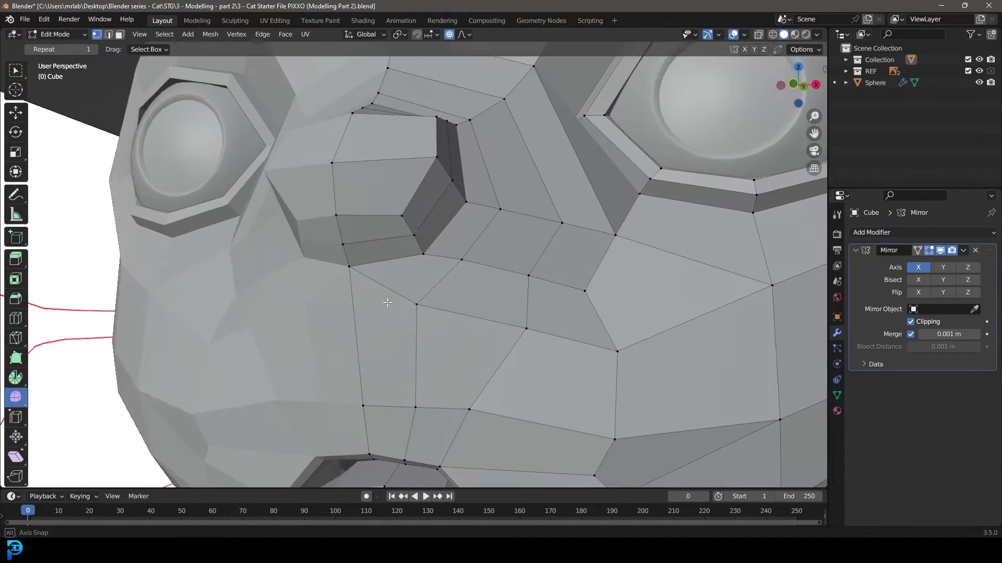
key(k)
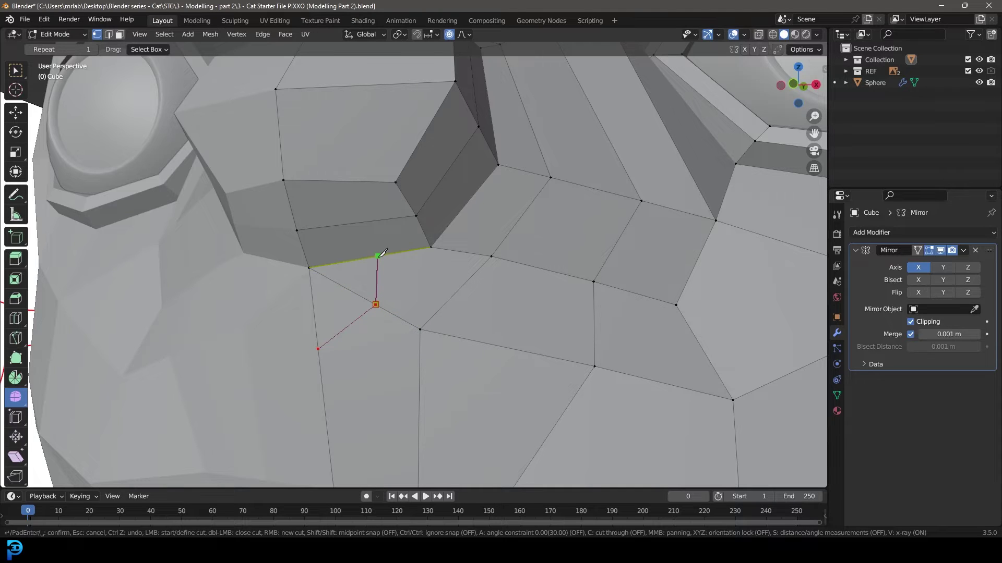
click(336, 225)
middle_drag(367, 84, 376, 163)
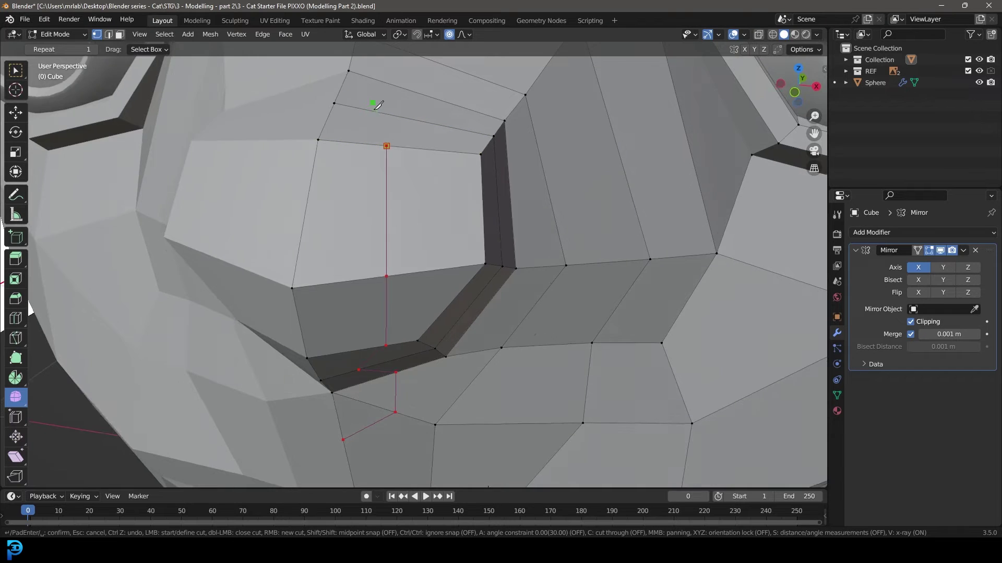
middle_drag(376, 97, 435, 278)
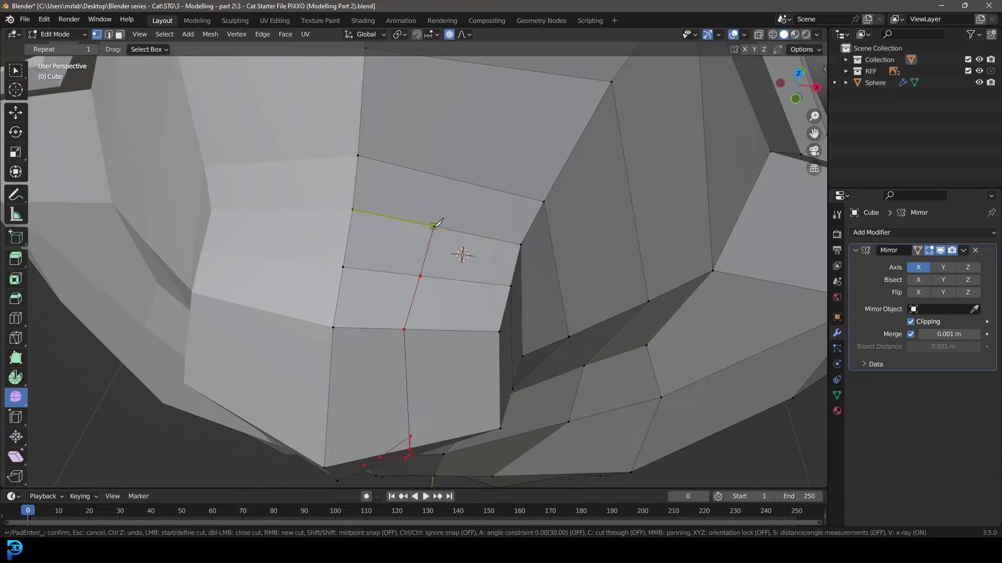
shift+middle_drag(452, 176, 435, 256)
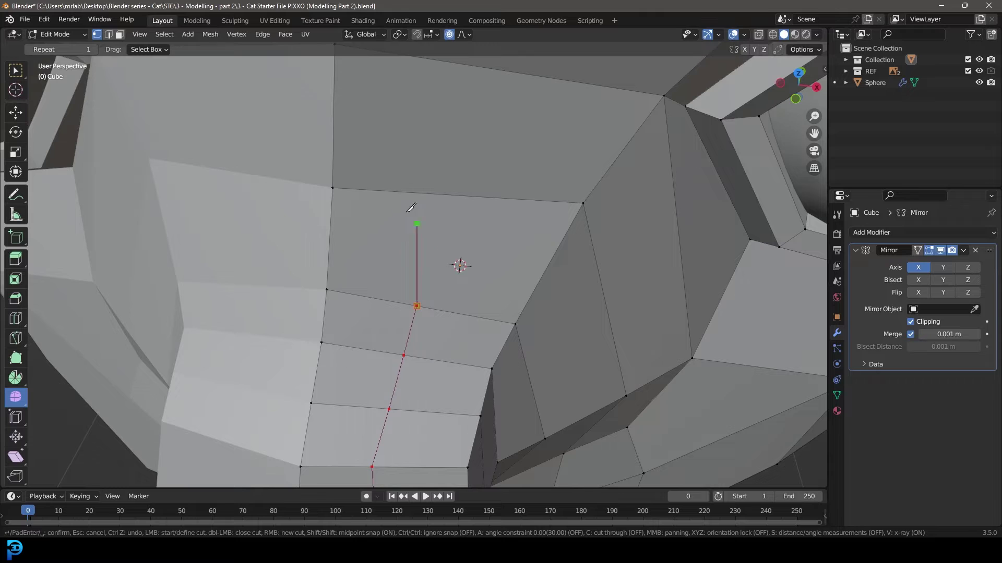
middle_drag(337, 182, 411, 230)
key(Return)
Extrude the underside faces of the nose inward, scale them down slightly, and delete the end faces to open the nostril.
scroll(412, 267, down, 5)
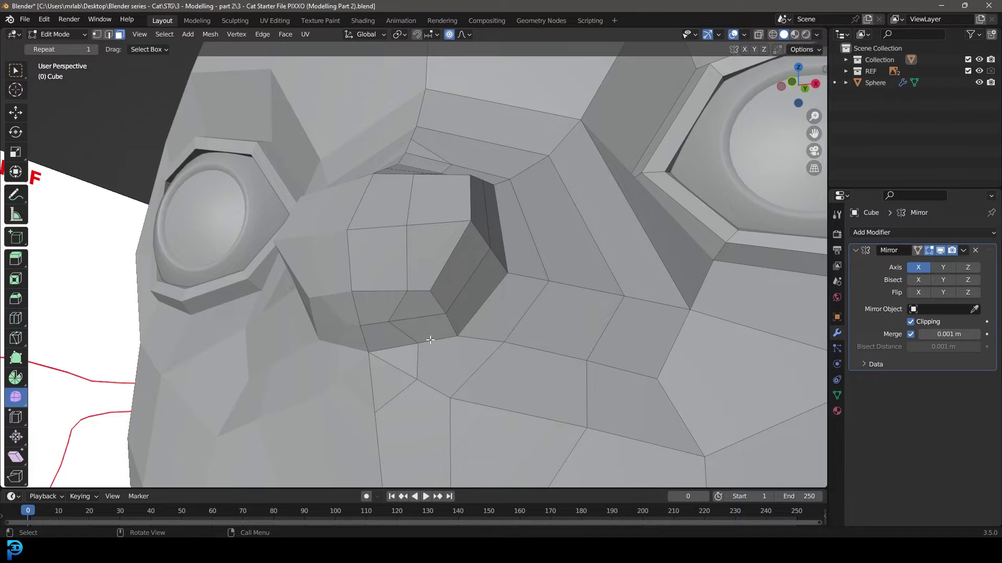
click(430, 339)
middle_drag(430, 339, 523, 303)
key(e)
click(515, 347)
scroll(524, 303, up, 3)
key(s)
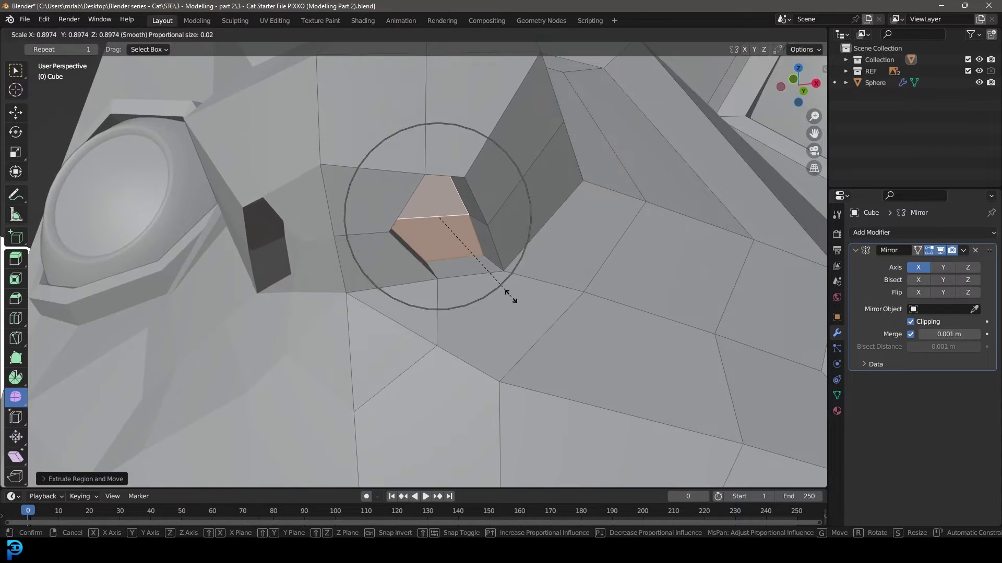
click(496, 280)
key(x)
click(468, 256)
Knife-cut across the muzzle face below the nose, from the centre line to the nearby cheek vertex.
scroll(468, 257, down, 5)
middle_drag(468, 256, 437, 318)
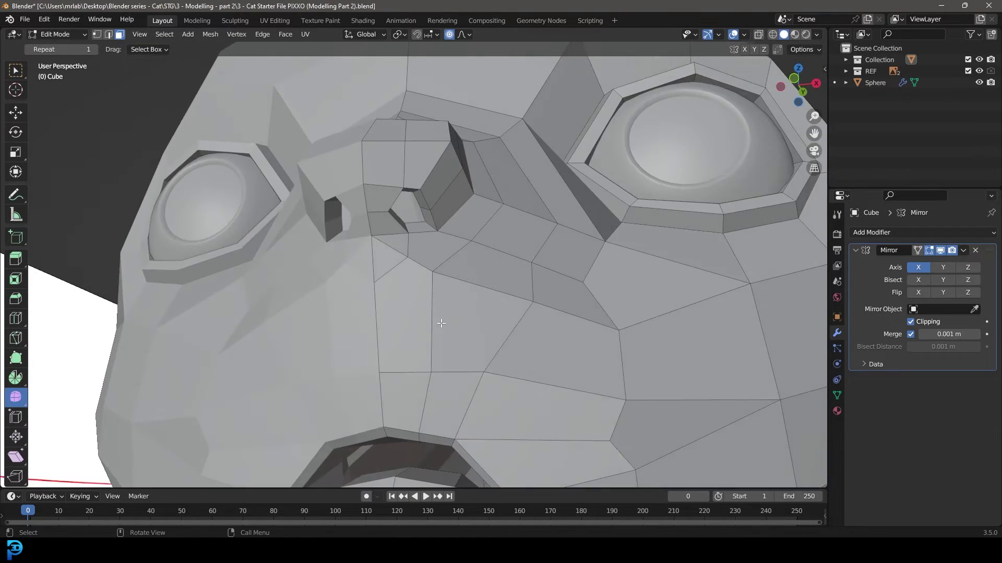
scroll(395, 299, up, 4)
click(407, 294)
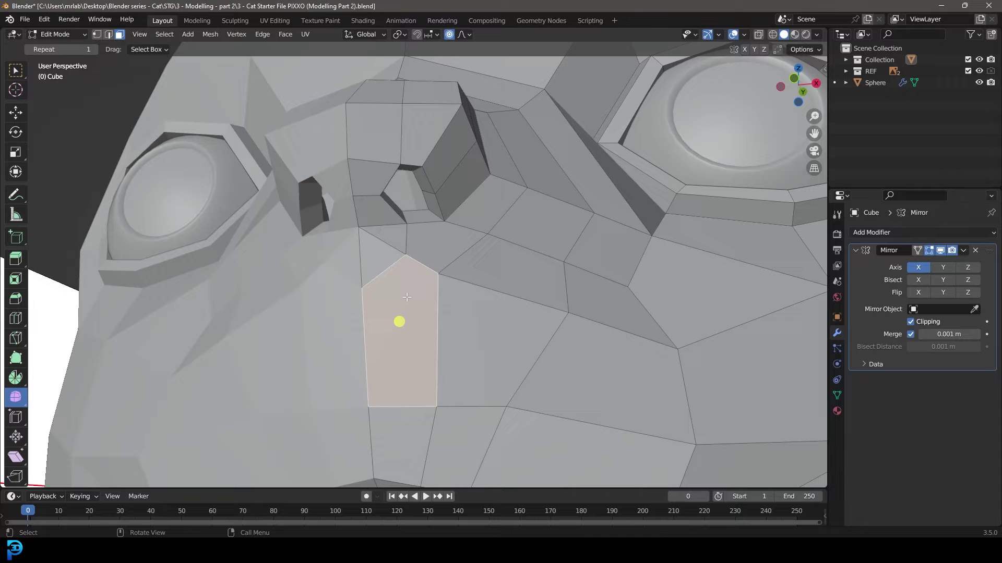
middle_drag(407, 300, 394, 297)
key(k)
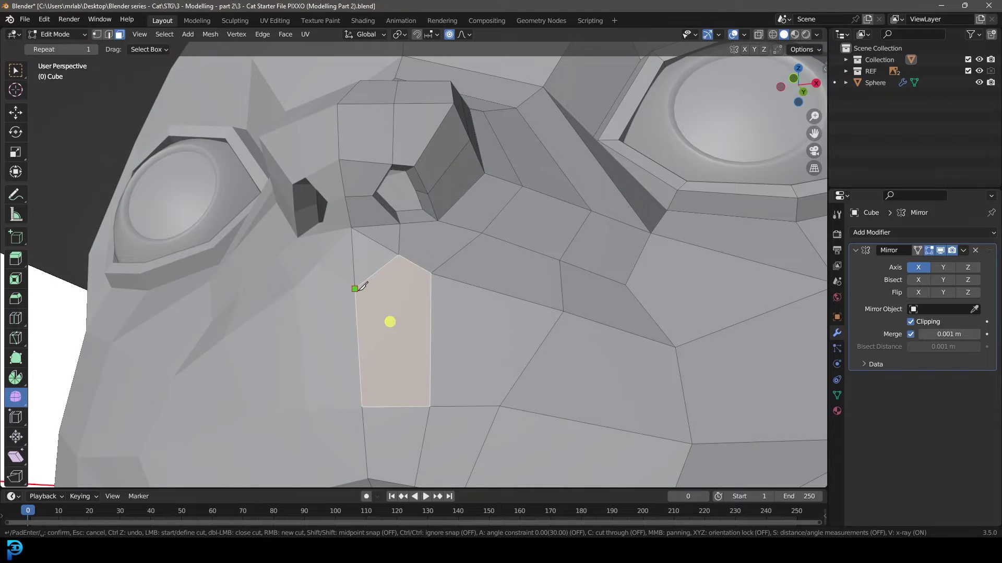
click(430, 329)
click(562, 312)
key(Return)
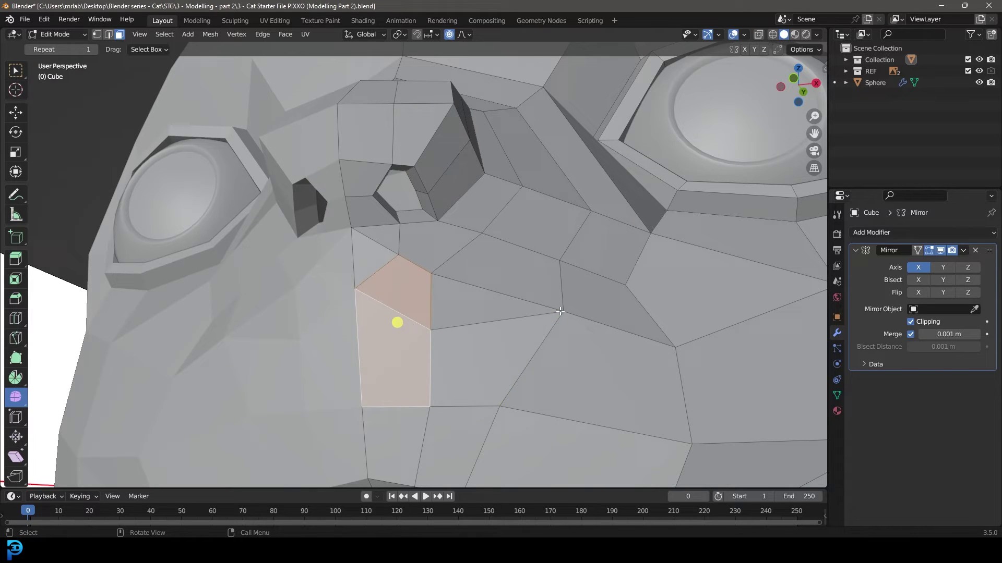
Dissolve the short diagonal edge on the muzzle beneath the nose, next to the centre line.
scroll(487, 311, down, 3)
key(2)
key(alt+a)
middle_drag(408, 329, 405, 282)
scroll(416, 336, up, 2)
scroll(415, 235, up, 3)
key(x)
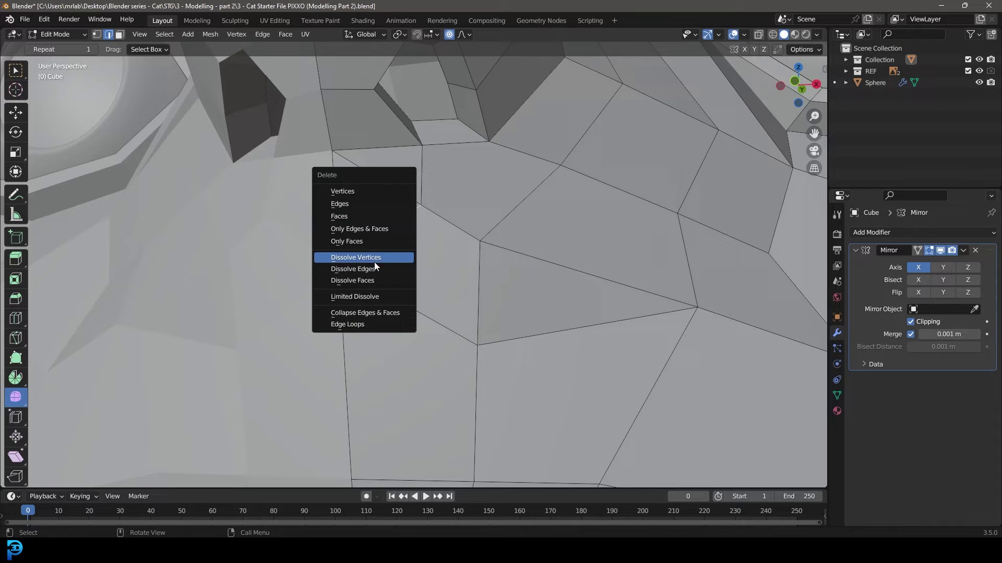
click(375, 258)
Knife-cut a vertical edge line from the vertex below the nostril down through the muzzle and upper lip into the mouth.
scroll(405, 252, down, 4)
scroll(405, 253, up, 4)
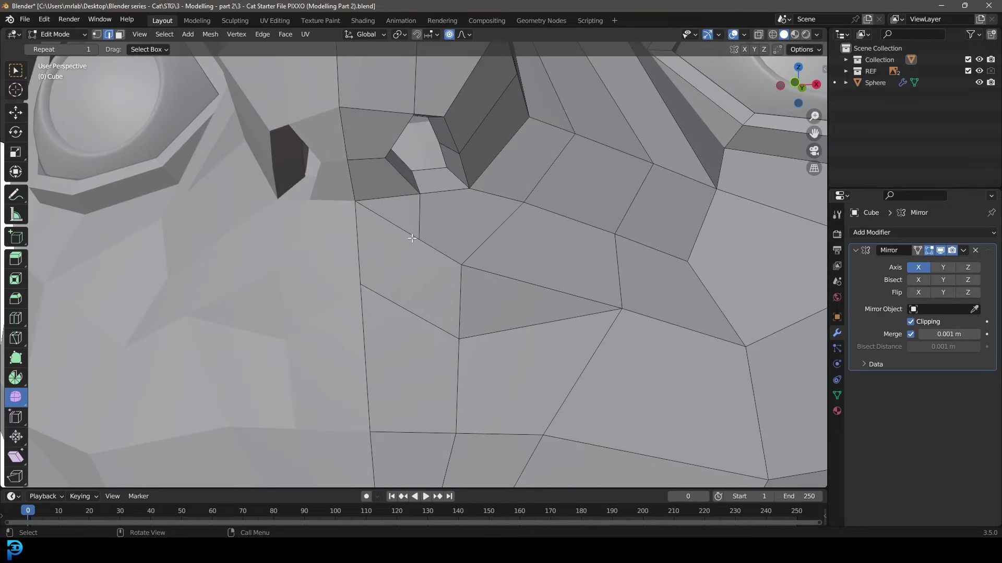
key(k)
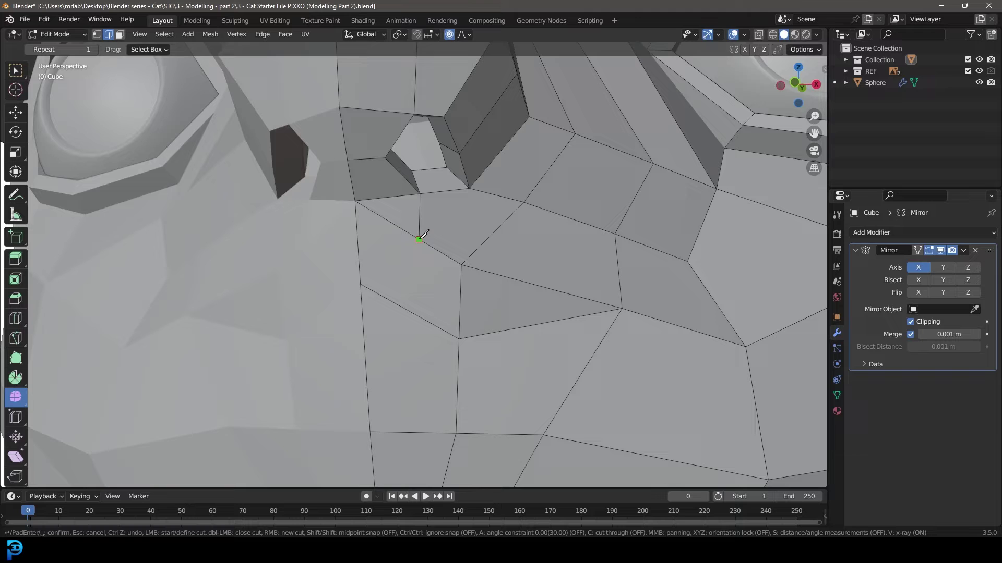
shift+middle_drag(412, 368, 402, 250)
shift+click(394, 203)
shift+click(387, 292)
middle_drag(387, 291, 390, 250)
scroll(391, 245, up, 2)
middle_drag(383, 150, 435, 280)
shift+click(411, 246)
key(Return)
Dissolve the diagonal edge directly under the nose and knife-cut a horizontal edge from the inner muzzle vertex to the centre line.
scroll(437, 232, down, 6)
scroll(435, 280, up, 1)
middle_drag(397, 208, 398, 212)
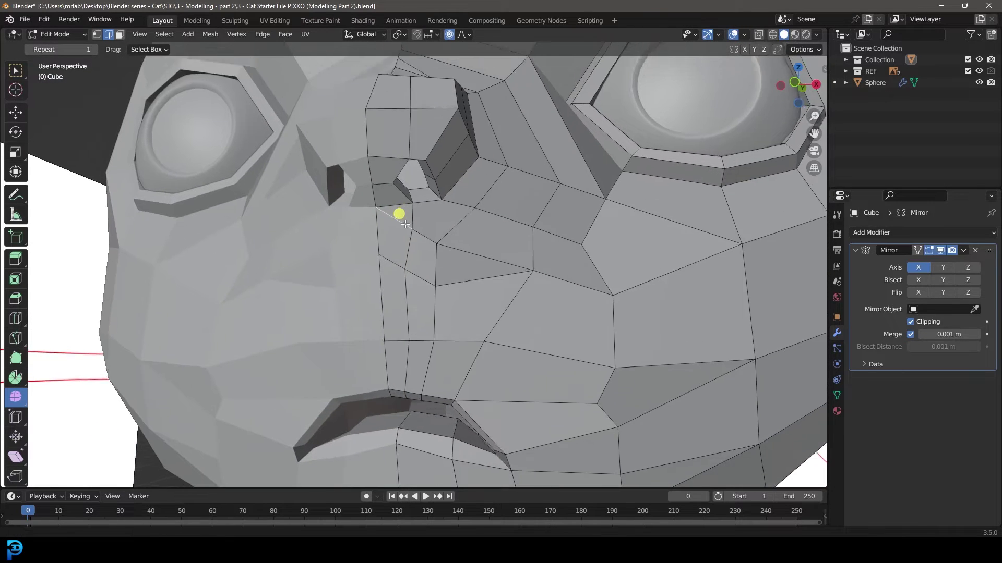
scroll(414, 246, up, 5)
key(x)
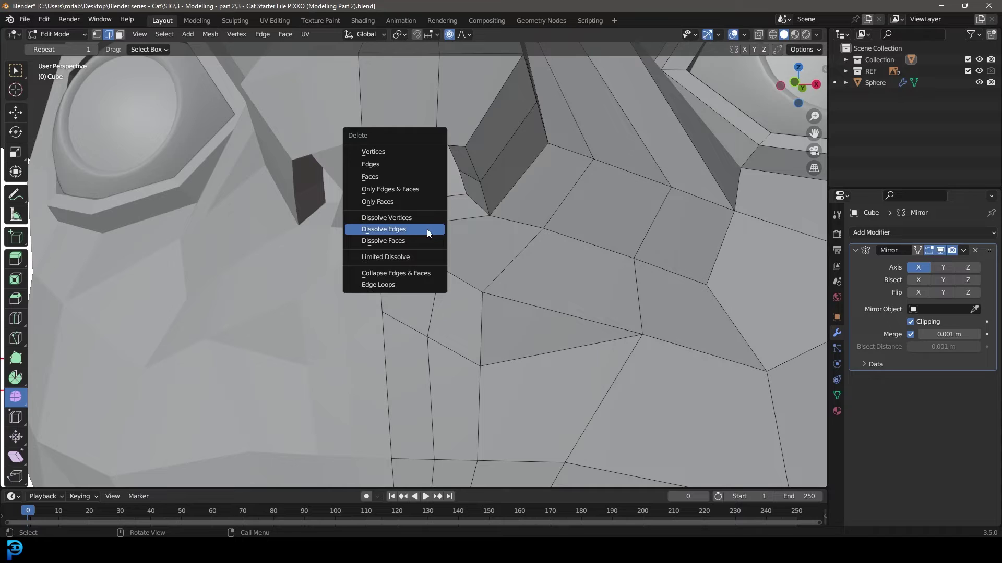
click(427, 229)
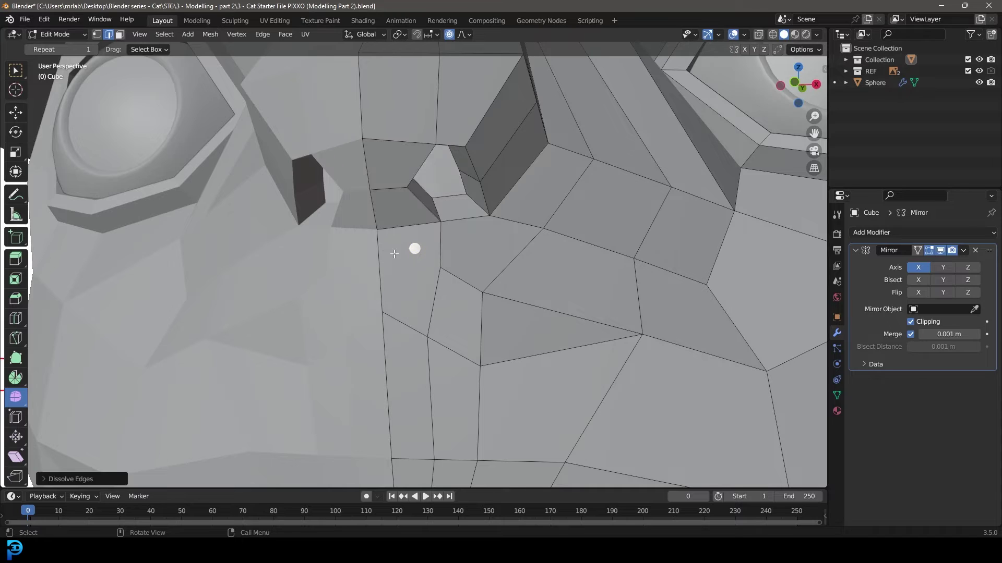
key(k)
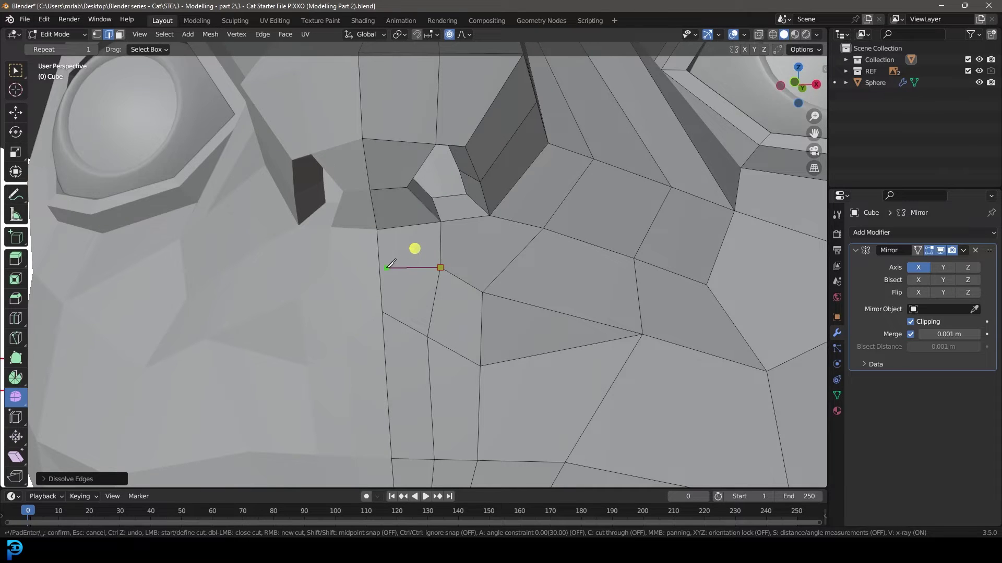
click(386, 262)
key(Return)
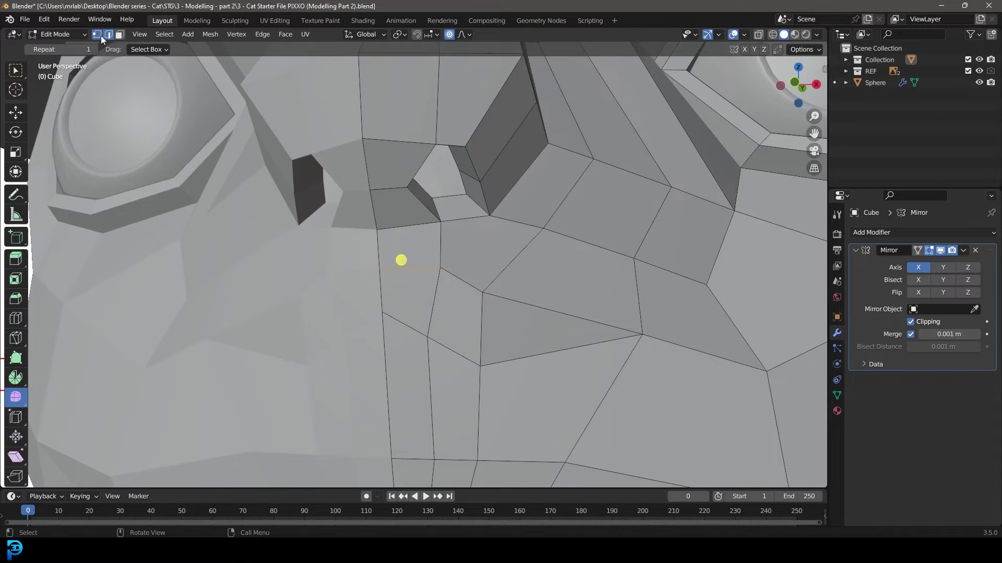
Slide the centre-line vertex of the muzzle's second row downward and level the vertex beside it.
click(100, 35)
key(g)
key(g)
click(377, 344)
click(421, 336)
key(g)
click(422, 341)
Straighten the muzzle row directly under the nose vertex by vertex and raise the outer vertex of the row below it.
click(376, 271)
key(g)
click(373, 279)
click(435, 274)
key(g)
click(429, 276)
click(479, 288)
key(g)
click(490, 280)
click(493, 362)
key(g)
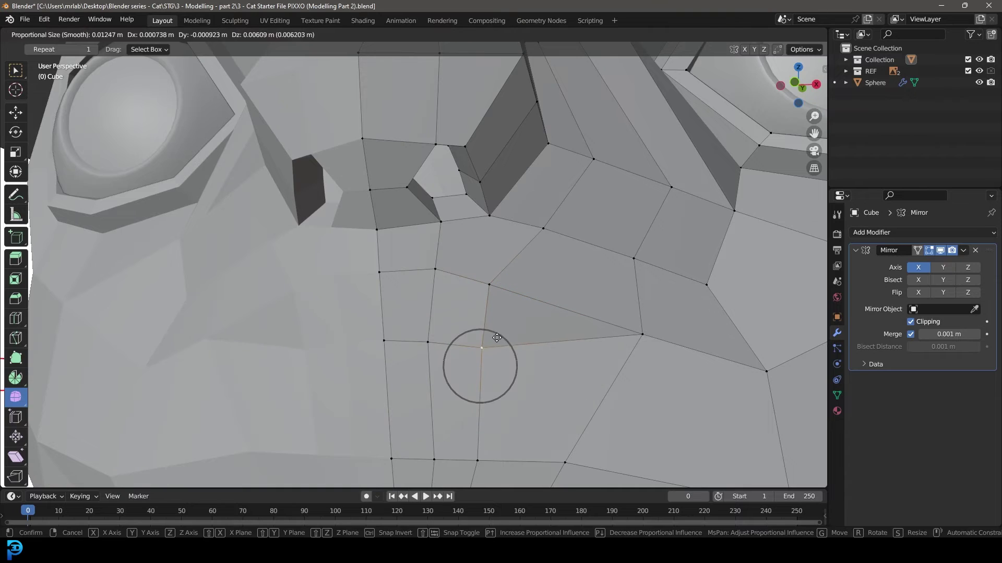
click(496, 343)
Knife-cut a horizontal edge line from the nose's centre line across its front and side to the adjacent cheek vertex.
scroll(493, 344, down, 4)
middle_drag(469, 349, 442, 346)
click(443, 347)
scroll(446, 334, down, 4)
mouse_move(453, 292)
middle_down()
mouse_move(471, 284)
mouse_move(456, 283)
middle_up()
scroll(473, 274, up, 8)
scroll(456, 283, down, 2)
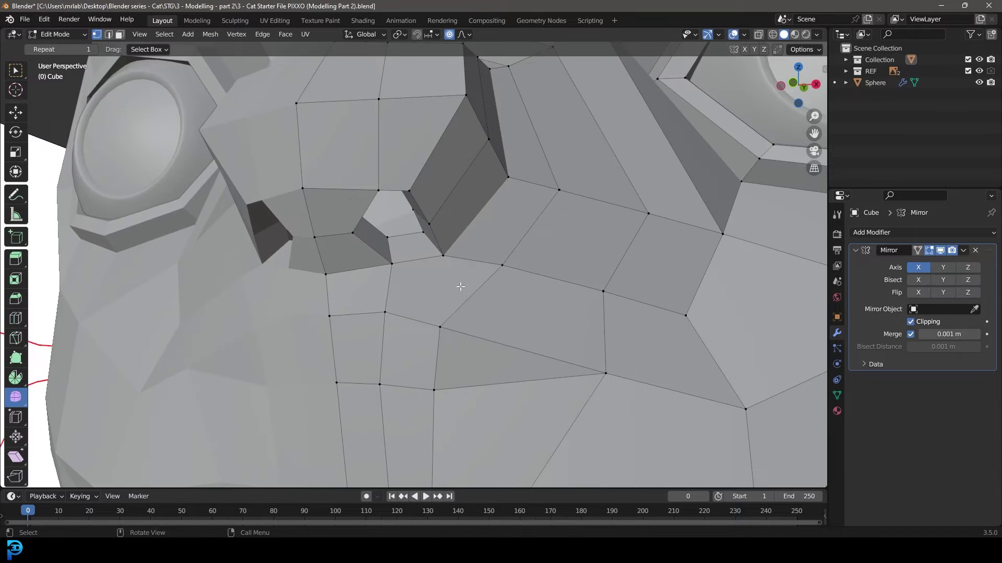
key(k)
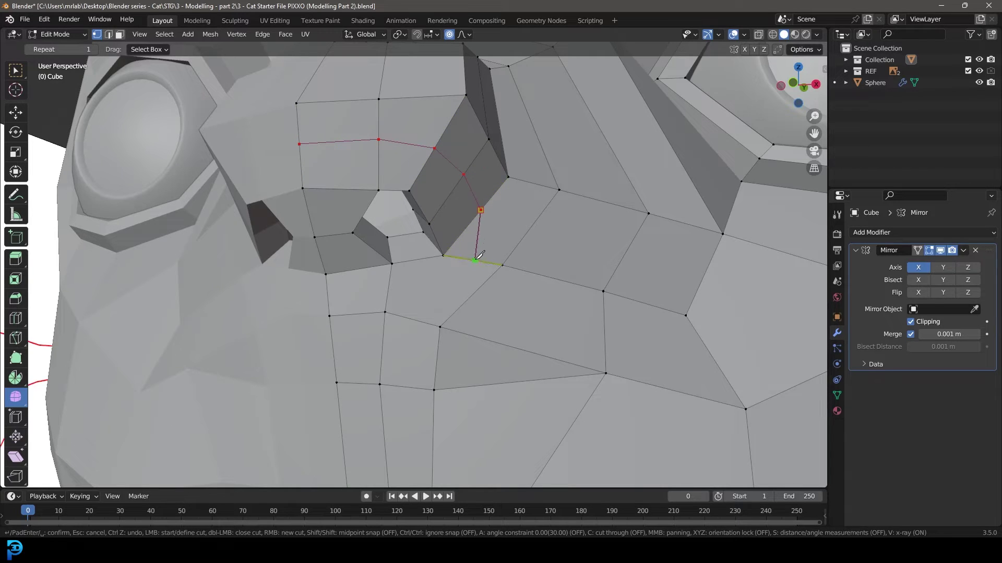
click(503, 266)
key(Return)
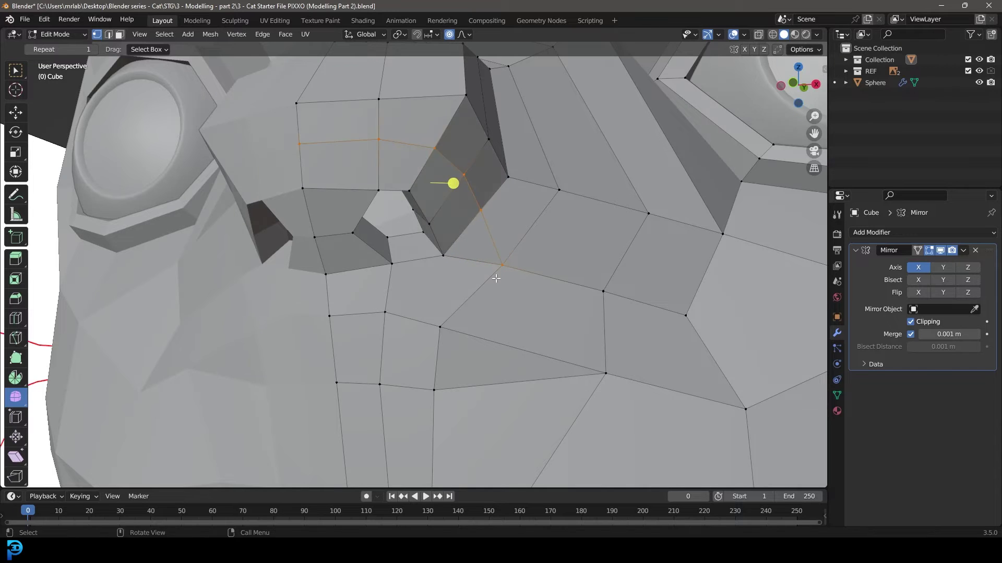
Knife-cut an edge from the nose's lower outer corner down to the muzzle vertex below it.
middle_drag(496, 268, 472, 281)
scroll(459, 271, up, 2)
middle_drag(432, 244, 438, 246)
key(k)
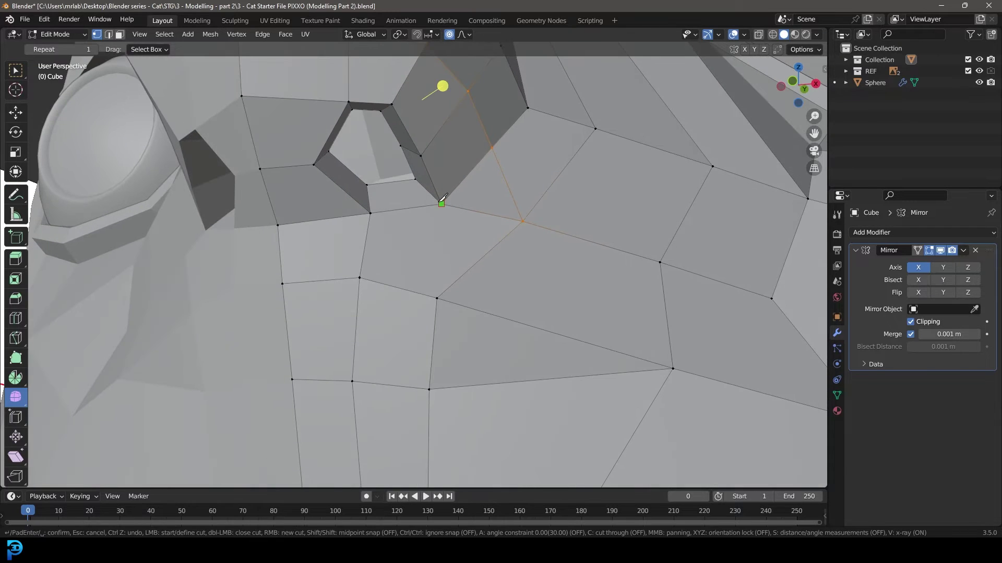
click(437, 297)
key(Return)
Dissolve the edge between the nose's lower outer corner and the cheek vertex to merge the two triangles.
click(108, 38)
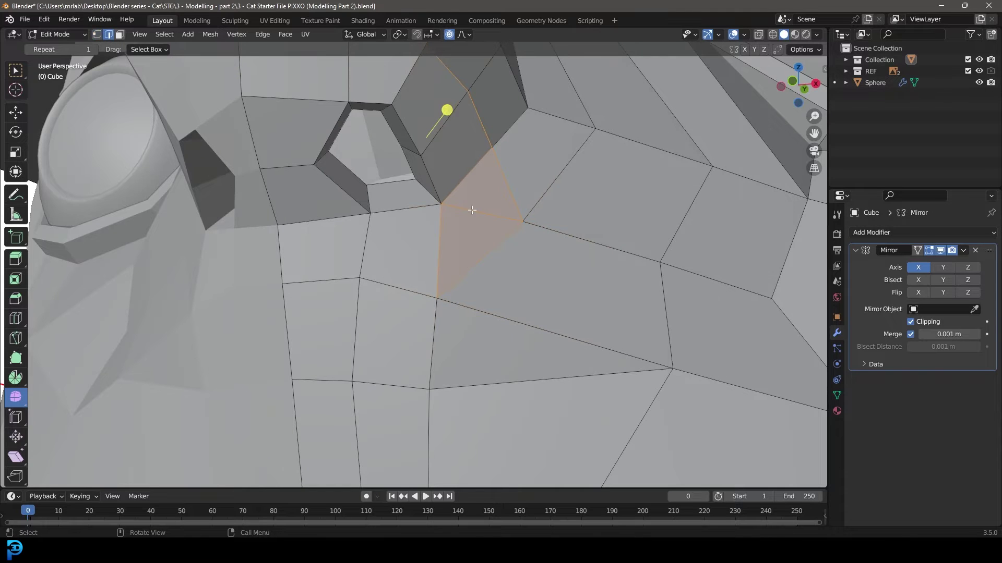
click(474, 210)
middle_drag(474, 215, 485, 221)
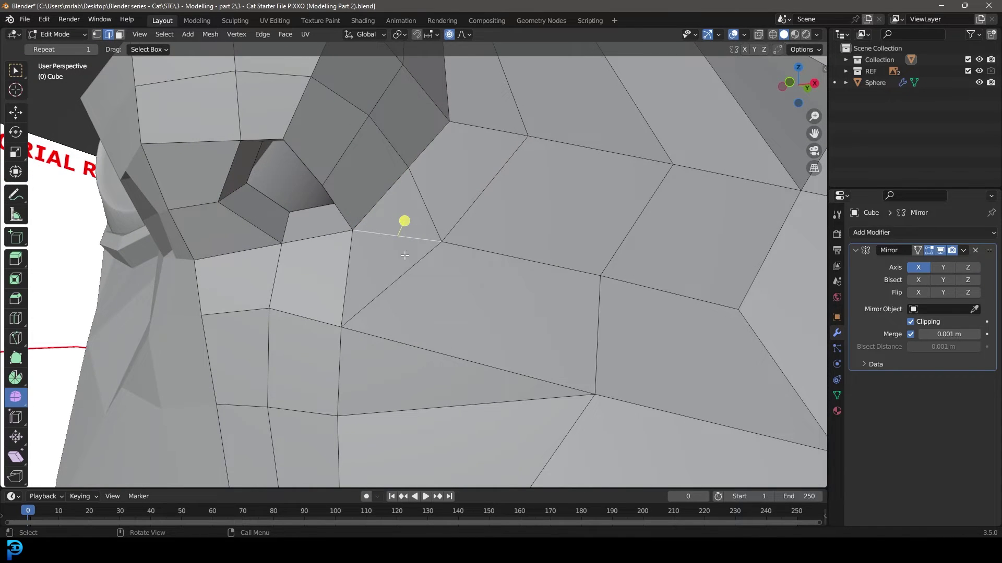
key(x)
click(410, 227)
Move the nose's upper outer corner vertex down and raise the centre-line vertex on the nose's front edge to round its shape.
middle_drag(405, 219, 455, 301)
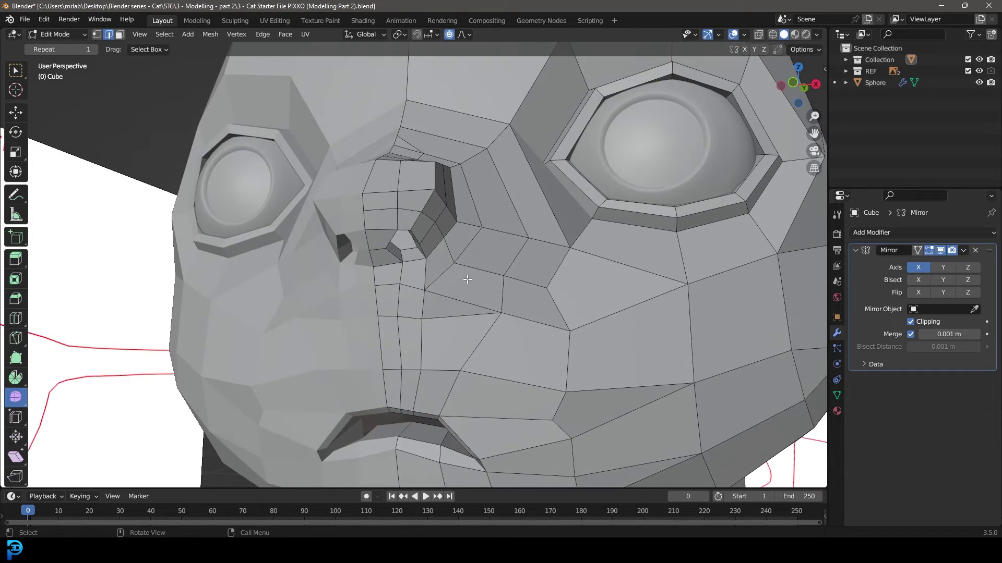
scroll(419, 239, up, 2)
click(96, 34)
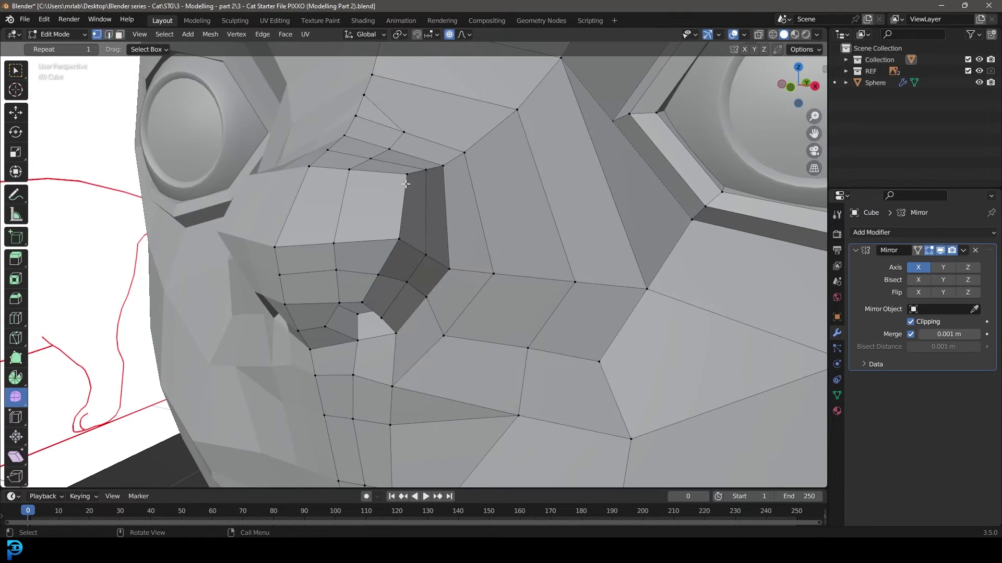
key(g)
click(403, 202)
click(401, 235)
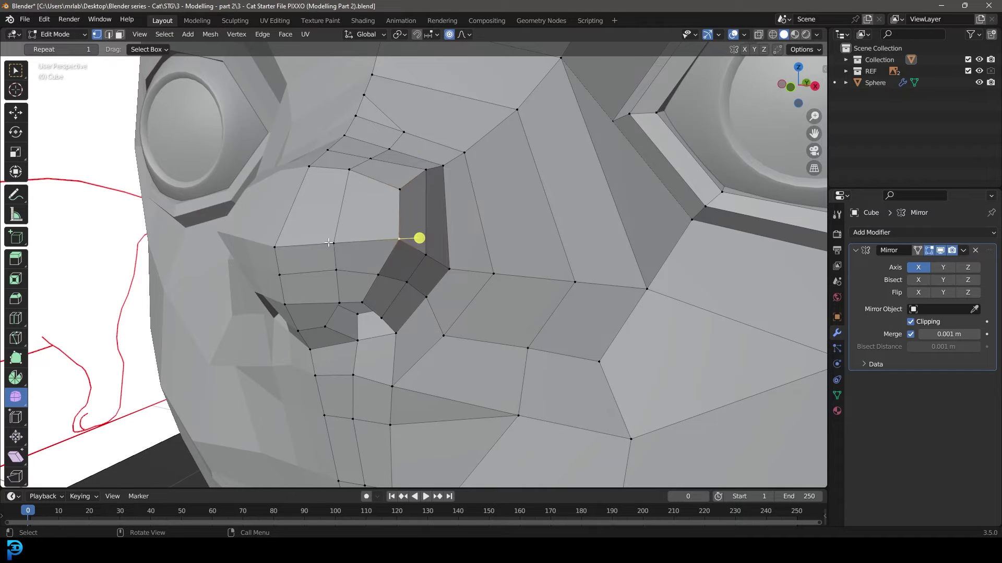
click(274, 245)
middle_drag(275, 246, 273, 284)
key(g)
click(276, 252)
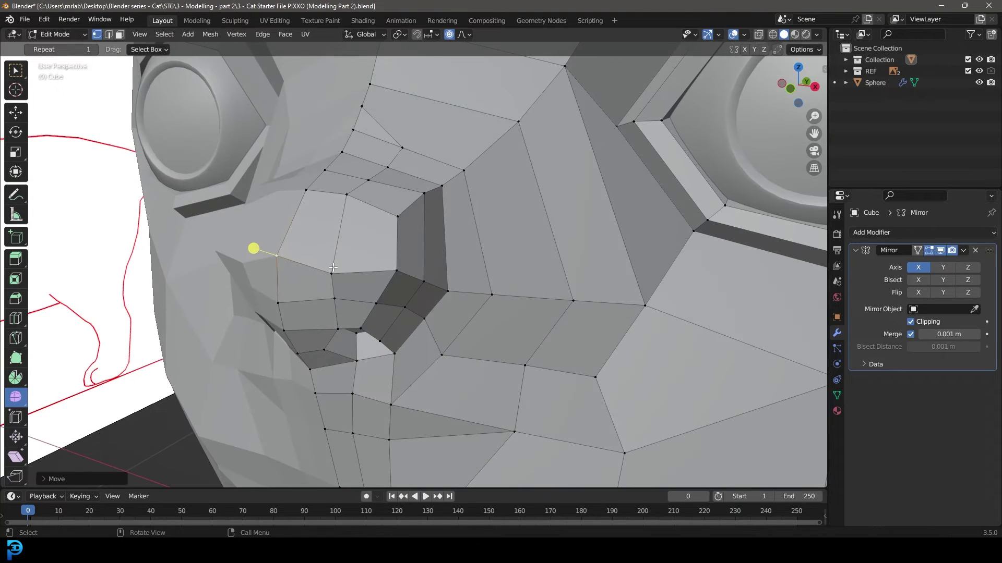
Raise the nose's middle front-edge vertex and shift its outer corner vertex up and inward to round the front.
click(334, 267)
key(g)
click(337, 252)
click(411, 271)
click(396, 269)
key(g)
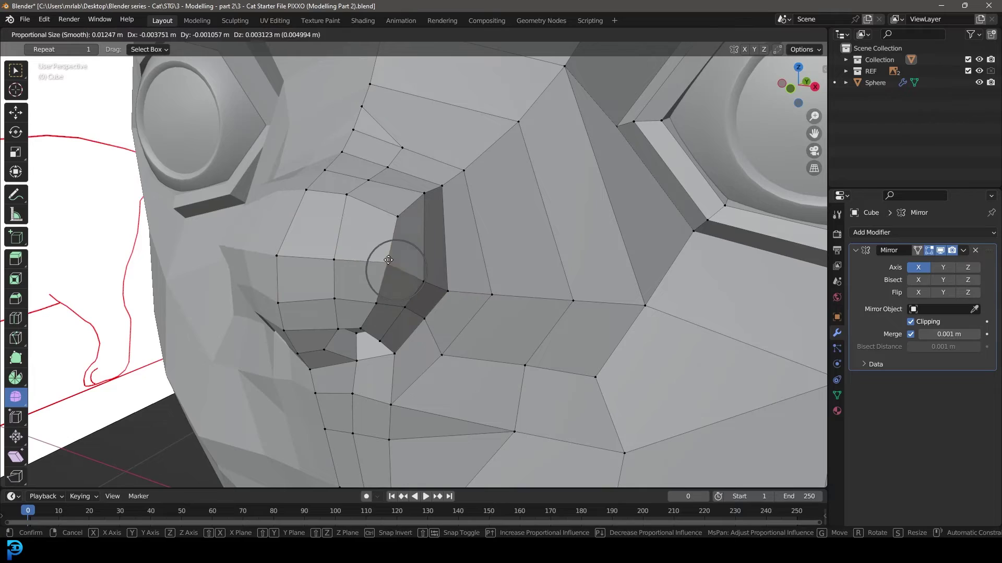
click(389, 263)
Move the nose's upper outer corner vertex down and inward and lower the upper middle vertex slightly.
click(395, 219)
key(g)
click(382, 229)
click(347, 195)
key(g)
click(346, 203)
Leave mesh editing and apply smooth shading to the cat.
scroll(368, 240, down, 4)
middle_drag(393, 273, 439, 284)
click(349, 261)
scroll(435, 281, down, 2)
key(Tab)
scroll(433, 280, down, 4)
scroll(446, 146, up, 5)
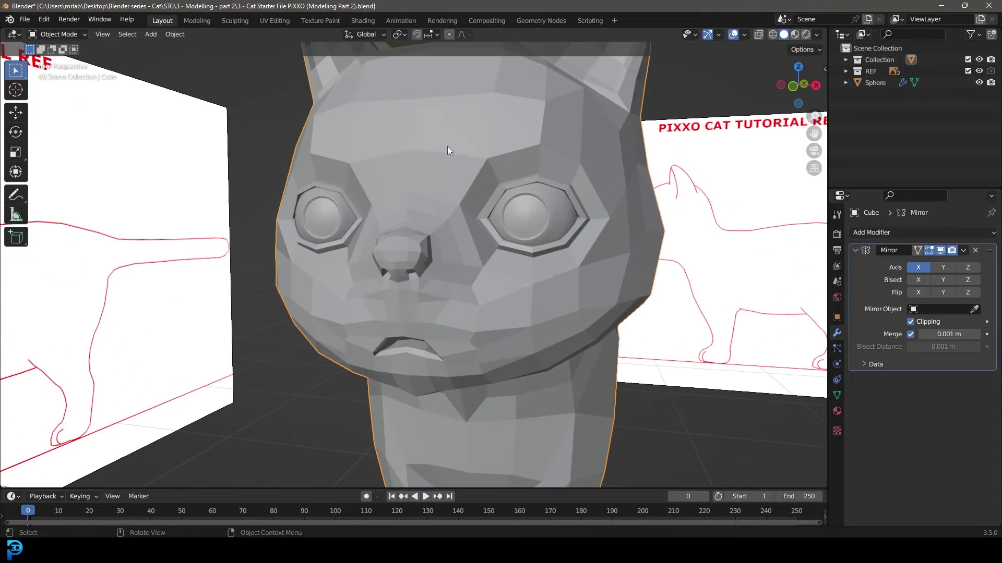
right_click(446, 146)
click(431, 135)
Examine the whole smooth-shaded cat in perspective and against the side reference outline.
scroll(466, 192, down, 4)
mouse_move(466, 192)
middle_down()
mouse_move(459, 290)
mouse_move(571, 308)
mouse_move(419, 312)
mouse_move(455, 308)
mouse_move(439, 306)
middle_up()
scroll(520, 301, down, 3)
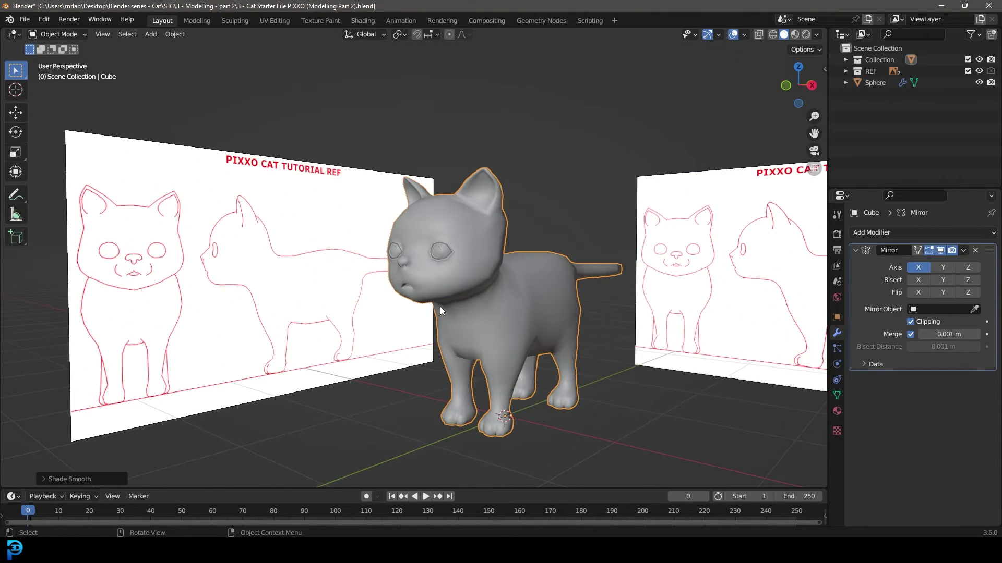
key(KP_3)
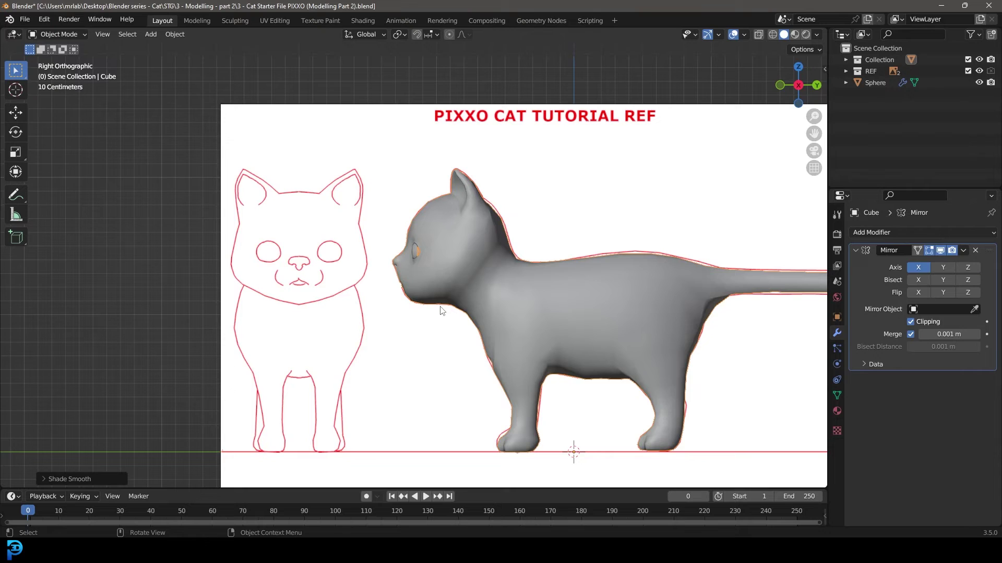
shift+middle_drag(481, 253, 452, 265)
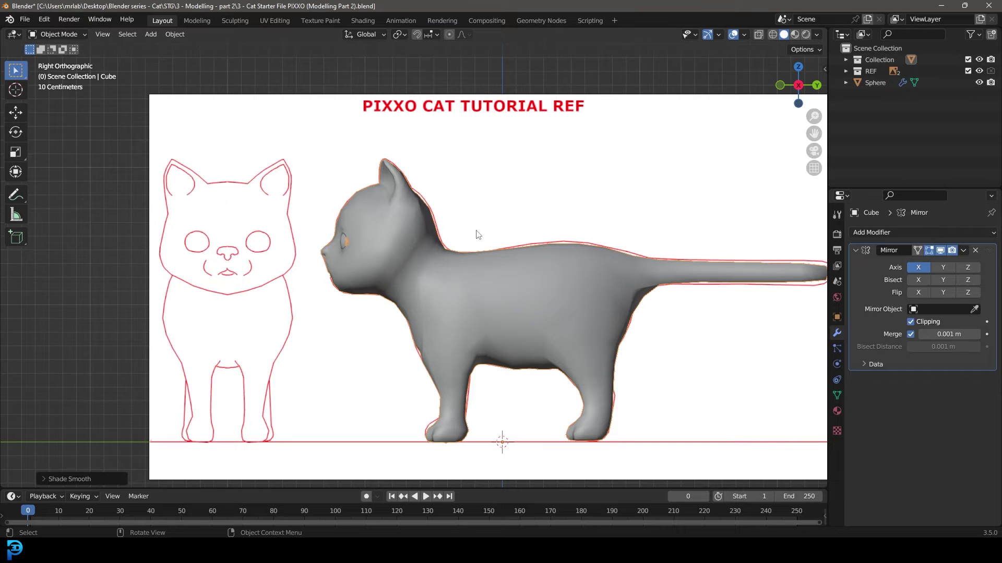
middle_drag(473, 286, 425, 298)
scroll(426, 300, up, 3)
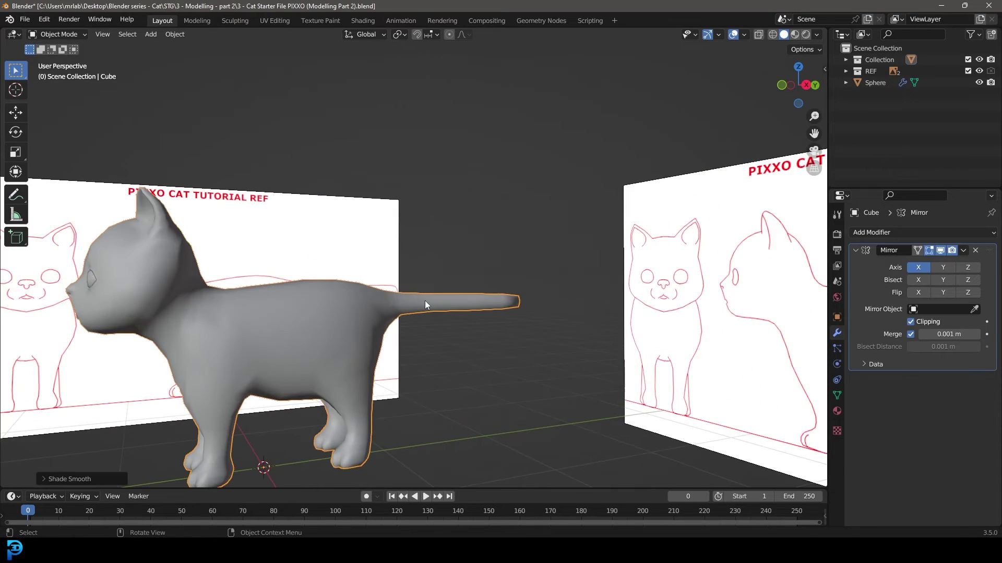
Select the outer part of the tail through the mesh in the top view and fatten it by about 0.008 m.
key(KP_7)
key(Tab)
shift+middle_drag(309, 134, 353, 299)
scroll(354, 300, up, 2)
key(z)
click(338, 292)
drag(273, 184, 398, 434)
scroll(412, 357, down, 1)
scroll(417, 350, up, 3)
key(alt+s)
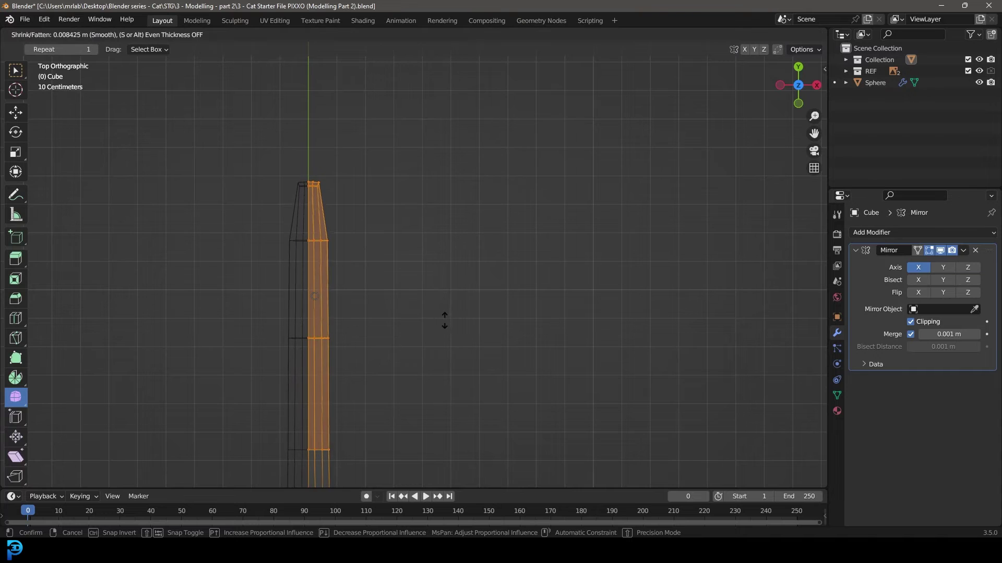
click(448, 318)
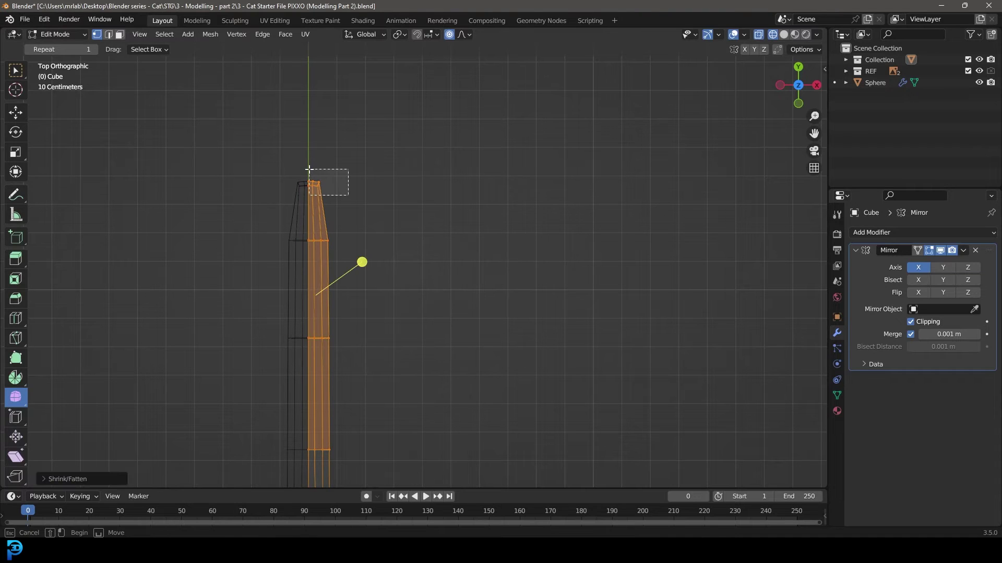
drag(308, 169, 309, 169)
shift+middle_drag(348, 190, 365, 217)
scroll(373, 222, up, 1)
key(g)
right_click(391, 233)
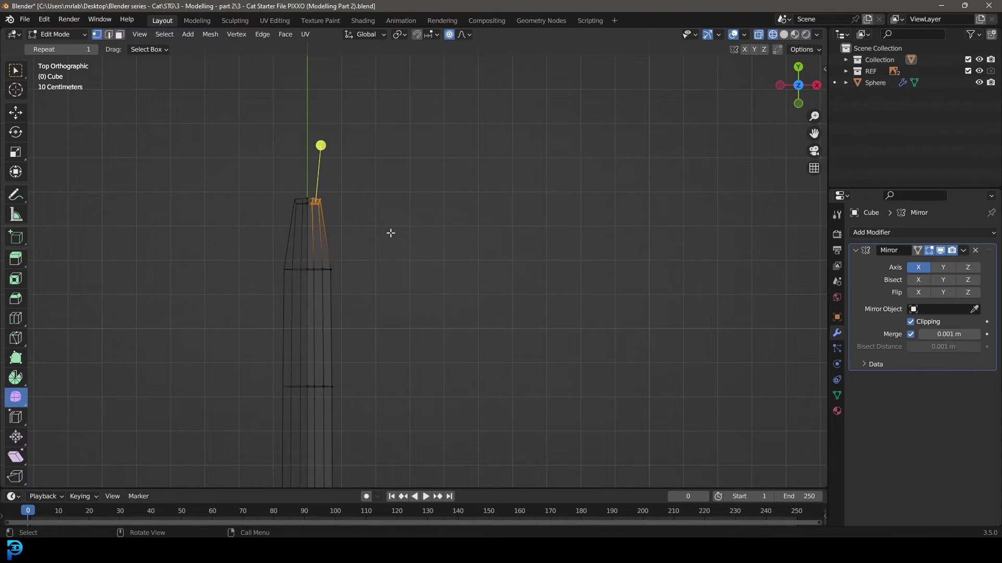
Add a loop cut near the tail's tip and fatten the new loop by about 0.015 m.
middle_drag(380, 249, 291, 201)
key(shift+z)
middle_drag(401, 277, 377, 233)
scroll(417, 281, up, 2)
key(ctrl+r)
click(490, 327)
scroll(568, 354, up, 3)
key(alt+s)
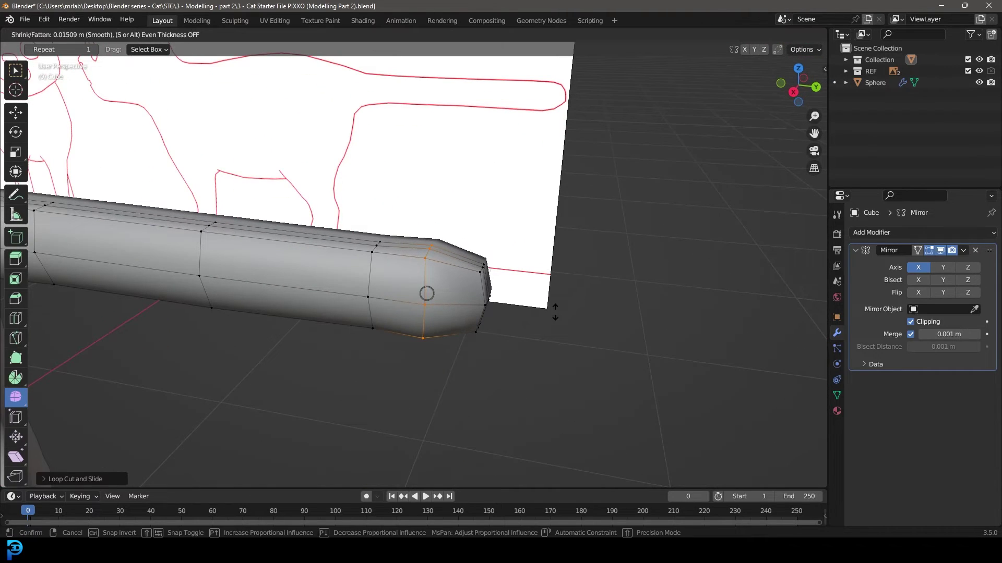
click(427, 293)
middle_drag(532, 340, 585, 377)
key(g)
key(y)
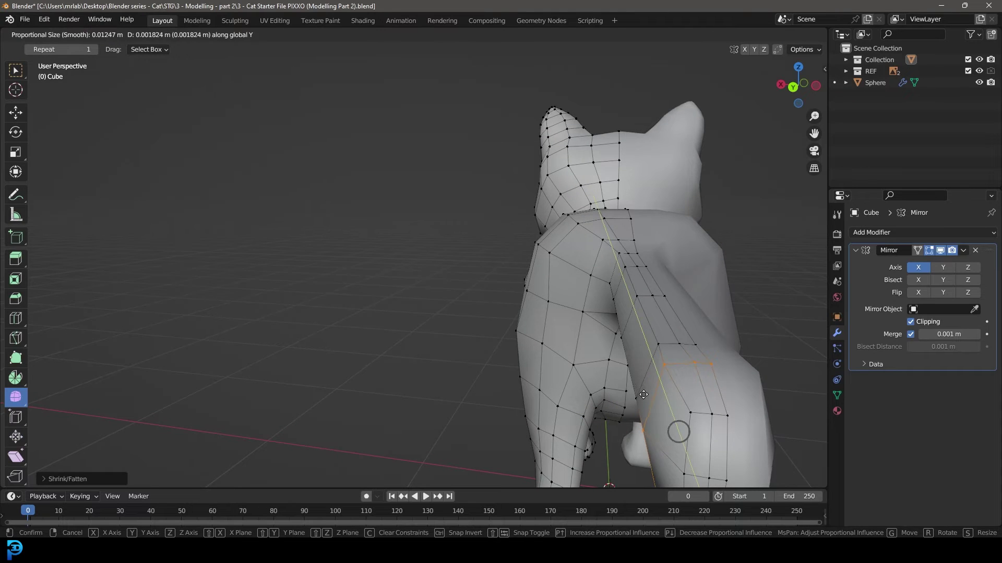
right_click(645, 395)
Move the tail-tip loop about 0.015 m along X with an enlarged proportional falloff to widen the tail's end.
scroll(664, 394, down, 2)
shift+middle_drag(664, 394, 628, 369)
key(g)
key(y)
key(x)
scroll(622, 369, down, 18)
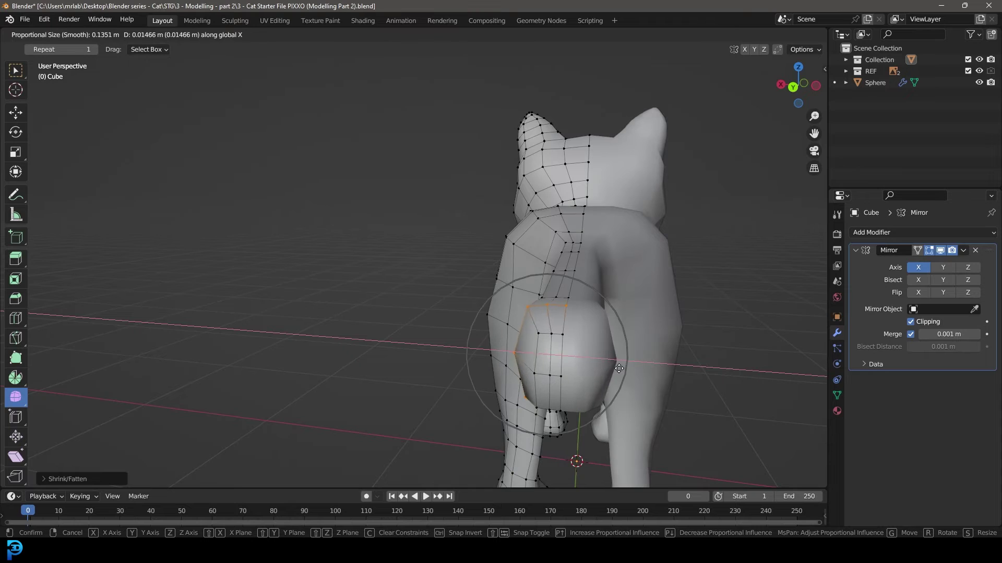
click(620, 368)
Select the edge path along the tail's upper side from tip to base and edge-slide it for rounder spacing.
middle_drag(577, 315, 632, 342)
scroll(444, 264, down, 2)
middle_drag(398, 282, 469, 241)
middle_drag(375, 249, 449, 329)
scroll(420, 297, down, 5)
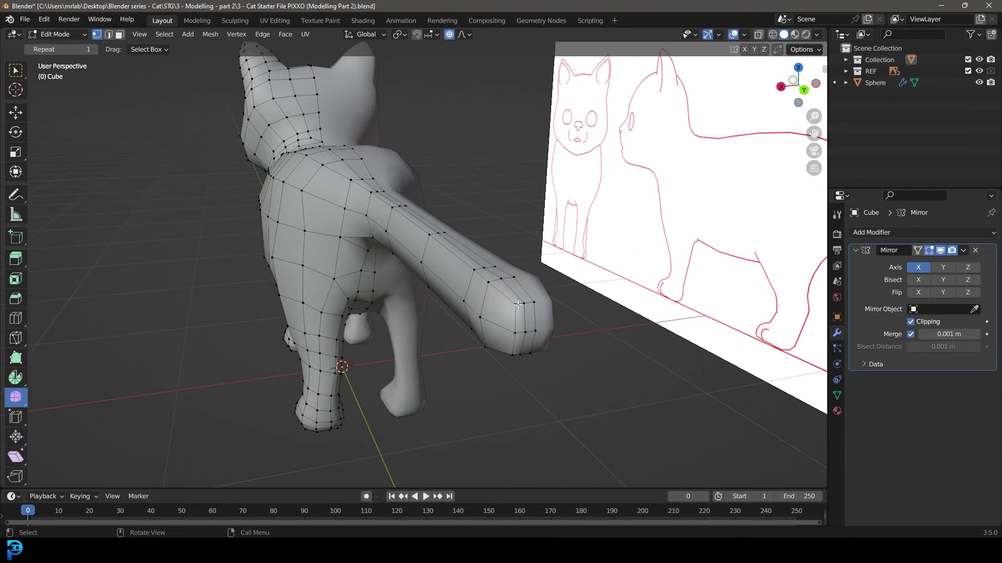
ctrl+click(366, 195)
scroll(393, 224, up, 1)
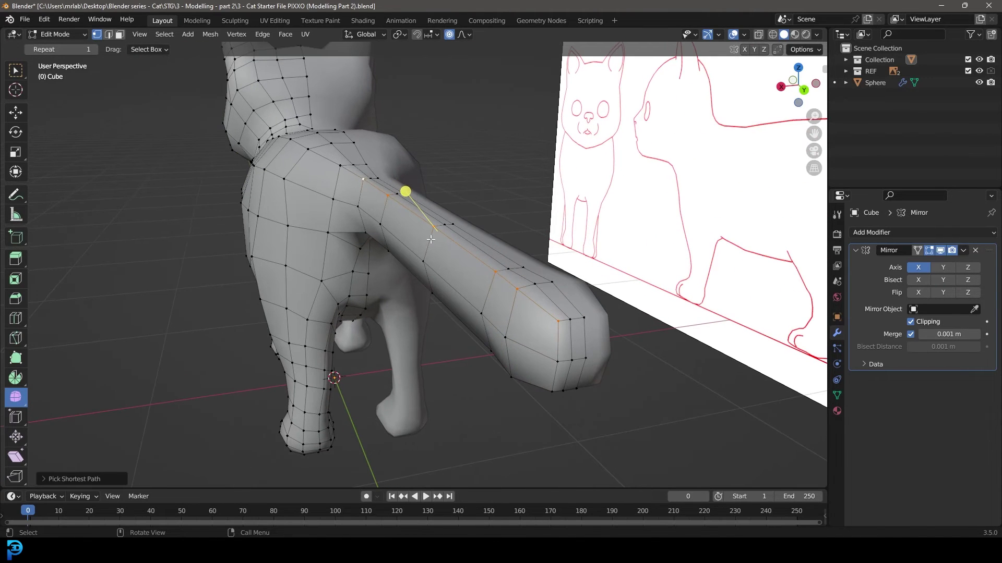
key(g)
key(g)
click(426, 246)
Select the edge path along the tail's lower side and edge-slide it by about -0.39.
middle_drag(426, 245, 402, 400)
ctrl+click(403, 399)
key(g)
key(g)
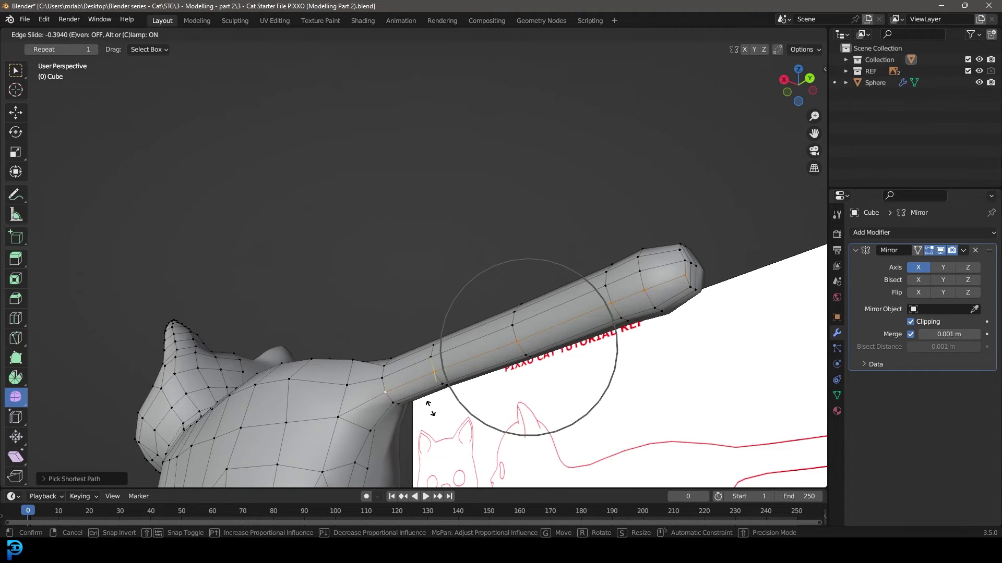
click(430, 408)
middle_drag(501, 344, 441, 264)
Add two evenly spaced loop cuts to the tail's outer section.
key(ctrl+r)
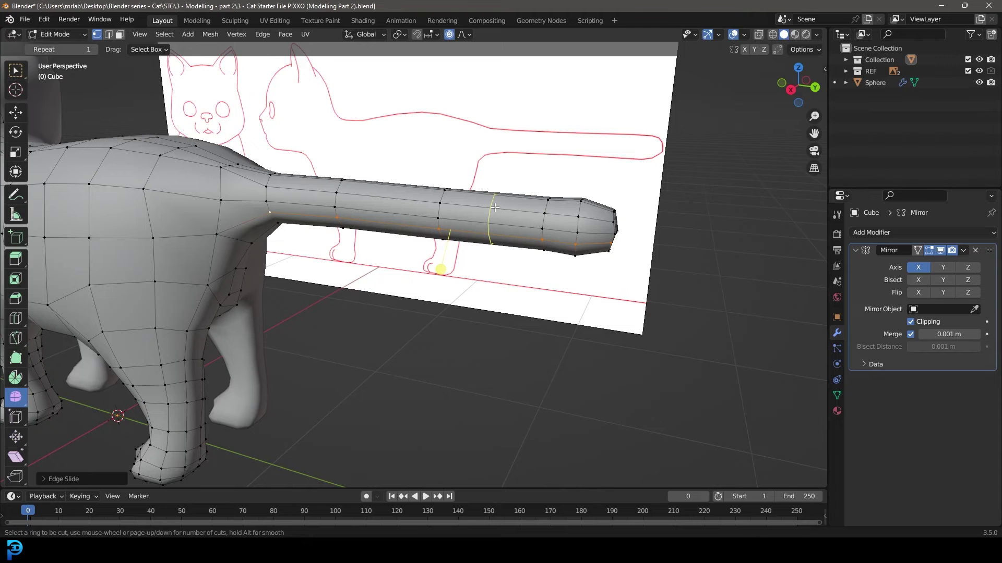
scroll(494, 208, up, 1)
click(494, 206)
right_click(495, 206)
scroll(490, 214, down, 2)
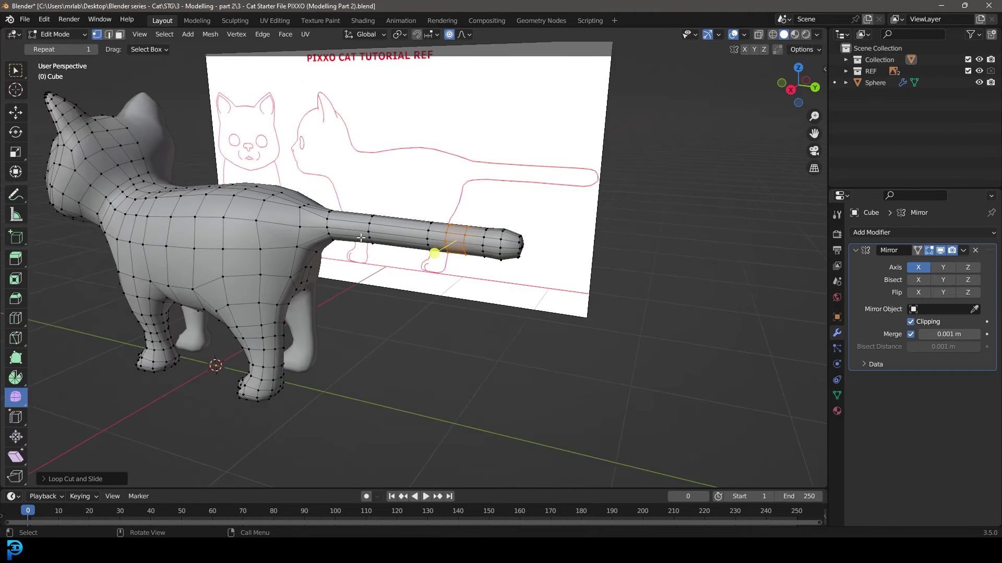
Add two evenly spaced loop cuts to each of the tail's middle and inner sections.
shift+middle_drag(469, 233, 537, 263)
scroll(536, 263, up, 3)
key(ctrl+r)
scroll(537, 264, up, 1)
click(536, 264)
right_click(536, 264)
key(ctrl+r)
scroll(452, 255, up, 1)
click(451, 255)
key(1)
Add one centred loop cut on the rump just in front of the tail's base.
middle_drag(451, 255, 414, 280)
key(ctrl+r)
click(357, 239)
right_click(357, 238)
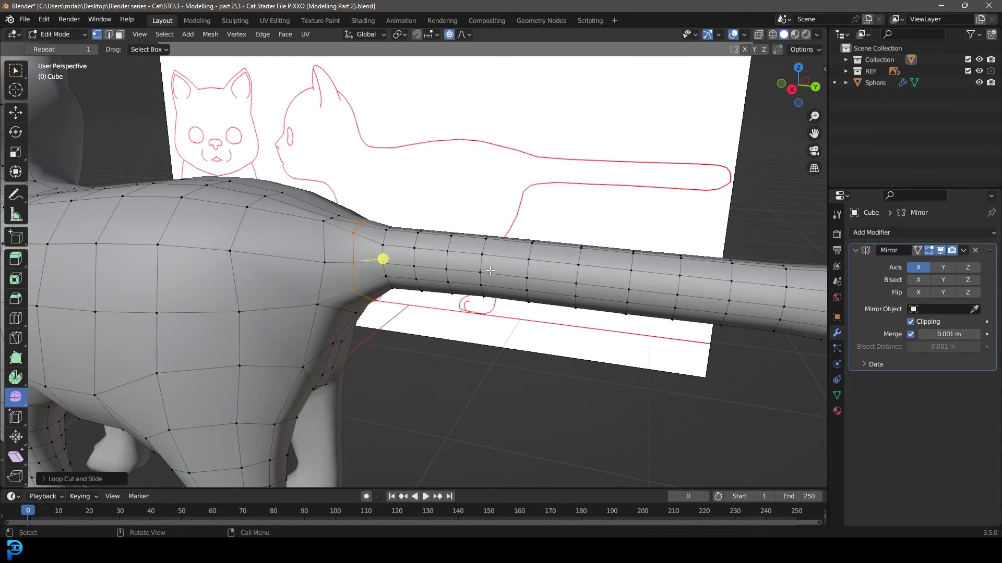
Scale and reposition the tail's end vertices in the side wireframe view to fit the reference outline.
key(KP_3)
scroll(487, 268, down, 4)
scroll(418, 279, up, 6)
key(z)
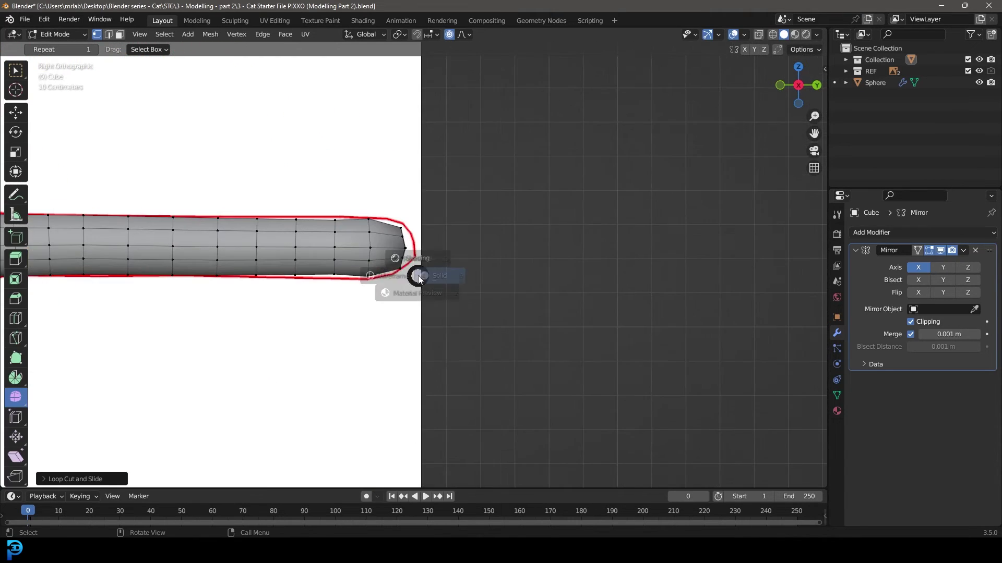
click(366, 279)
drag(440, 313, 363, 229)
drag(394, 199, 394, 198)
key(s)
scroll(454, 261, up, 3)
click(457, 251)
key(g)
click(463, 263)
Add a centred loop cut within the tail's rounded end and fatten it by about 0.009 m to meet the outline.
key(ctrl+r)
click(410, 230)
right_click(410, 230)
scroll(475, 220, up, 4)
key(alt+s)
scroll(463, 264, up, 4)
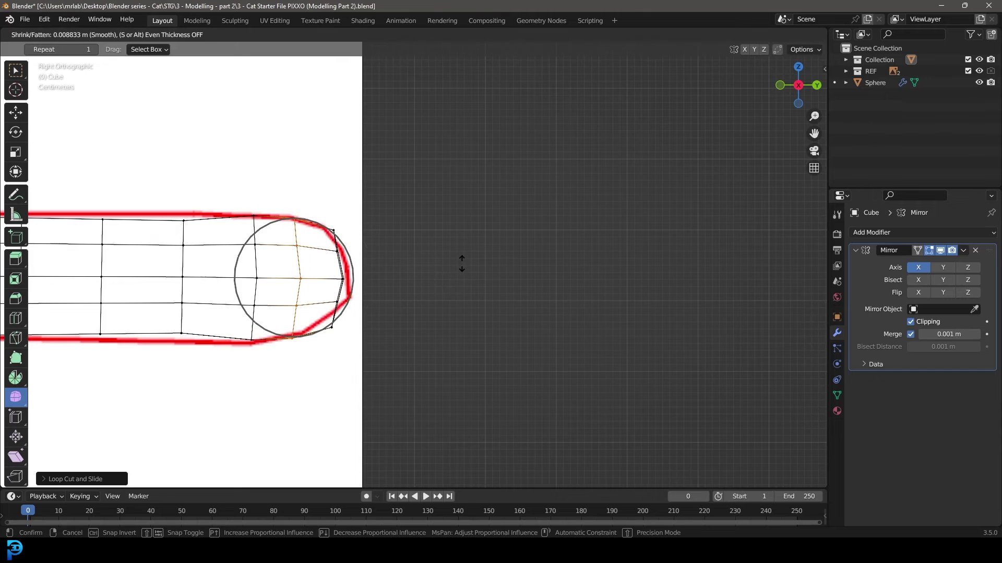
click(463, 264)
Scale the tail ring just before the rounded end to match the reference outline and return to solid shading.
scroll(428, 262, down, 2)
shift+middle_drag(273, 264, 323, 265)
drag(317, 342, 286, 221)
key(s)
click(418, 212)
key(z)
click(496, 200)
Select the whole tail, grow the selection twice onto the rump and smooth it by about 0.24.
scroll(496, 201, down, 6)
shift+middle_drag(390, 263, 467, 268)
key(z)
click(367, 268)
drag(685, 367, 263, 202)
key(z)
click(457, 236)
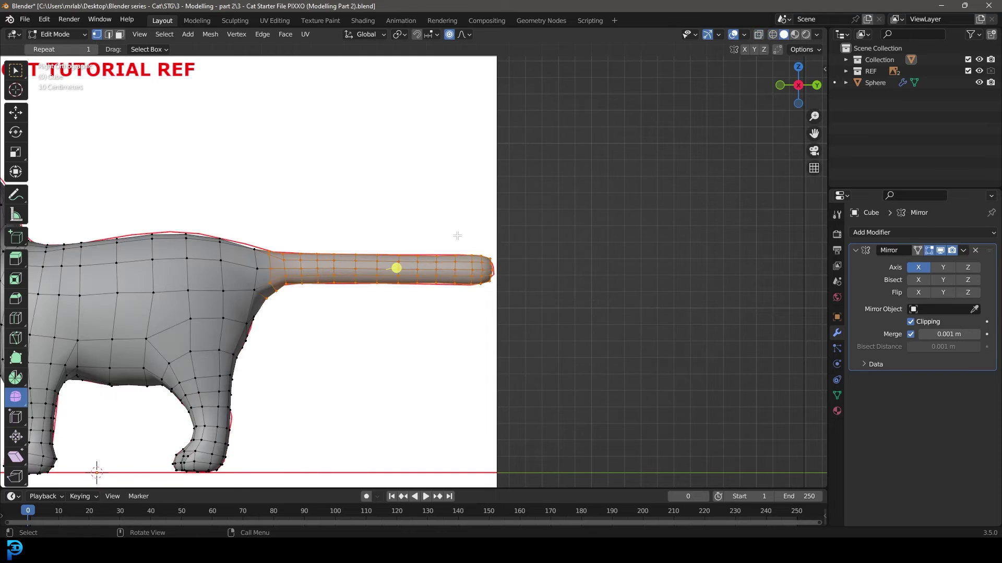
key(ctrl+KP_Add)
key(ctrl+KP_Add)
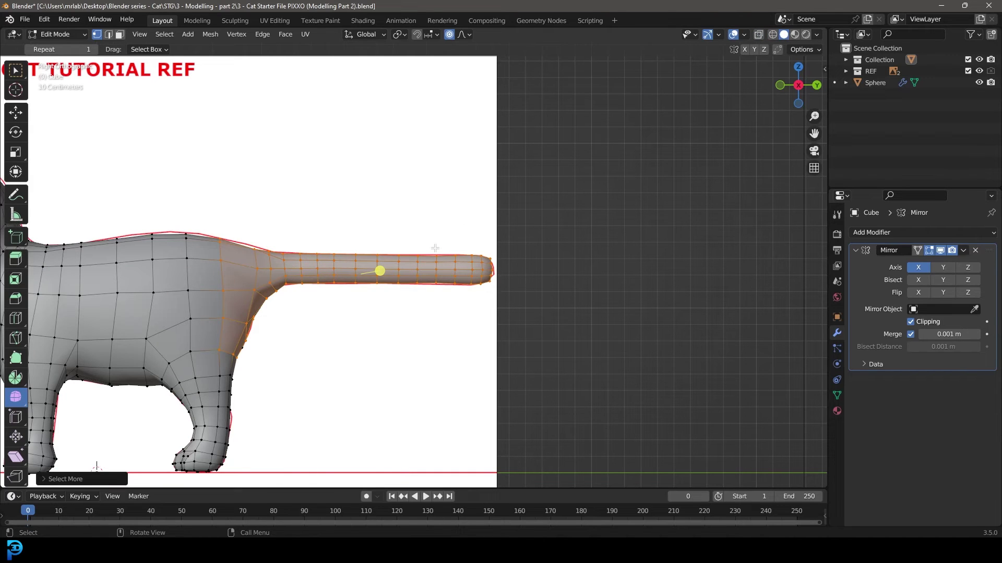
drag(383, 273, 438, 242)
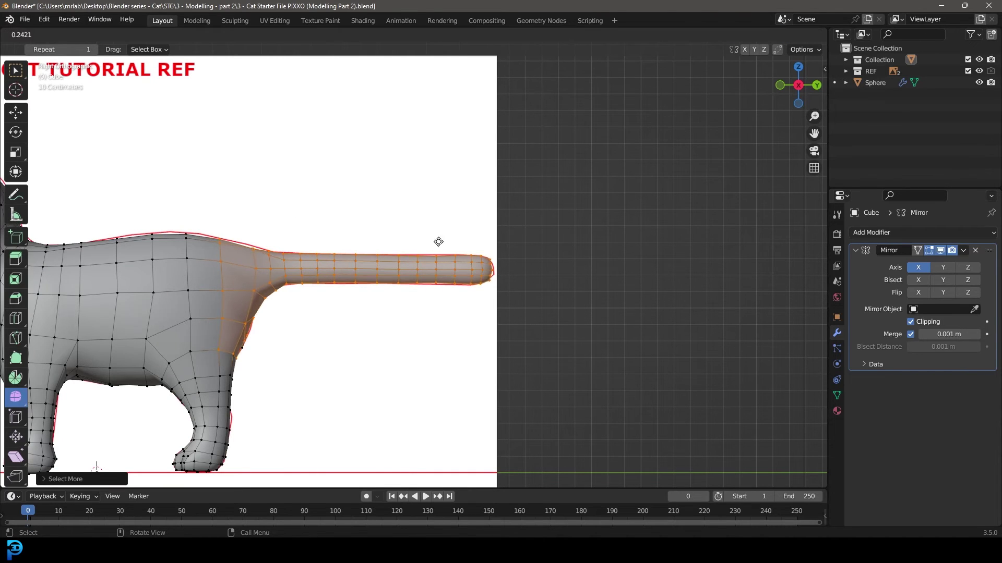
click(380, 270)
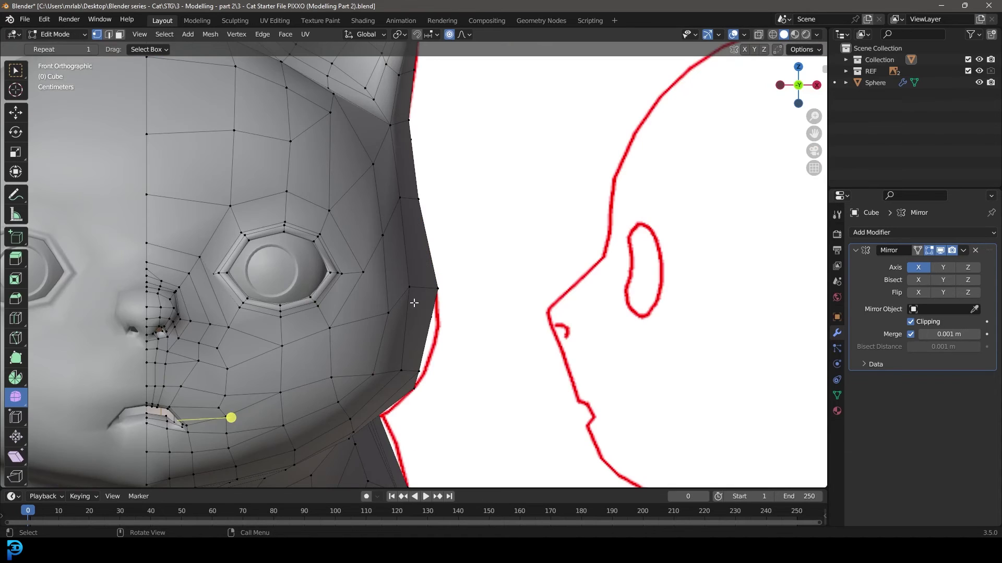
Move the two outermost cheek vertices at eye level down in the front view to follow the reference outline.
key(g)
click(427, 315)
key(g)
click(445, 317)
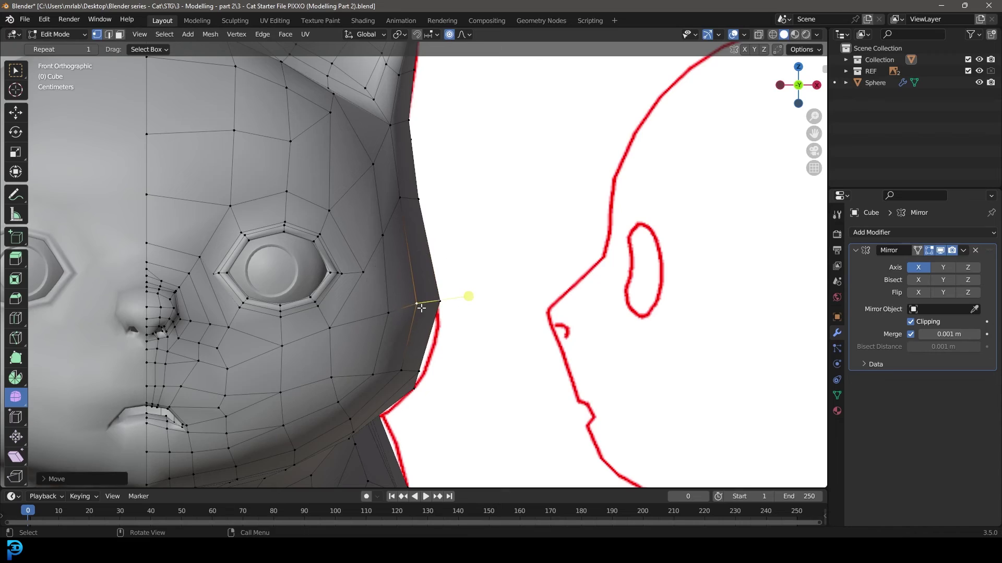
scroll(425, 302, down, 5)
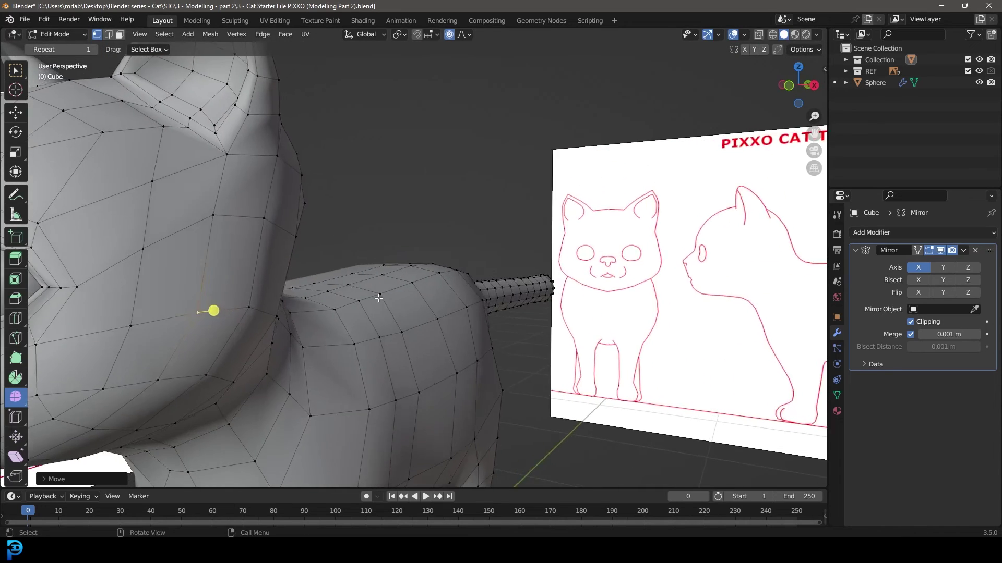
Select the two adjacent vertices on the side of the head below the ear and move them down to align with their row.
scroll(379, 298, down, 5)
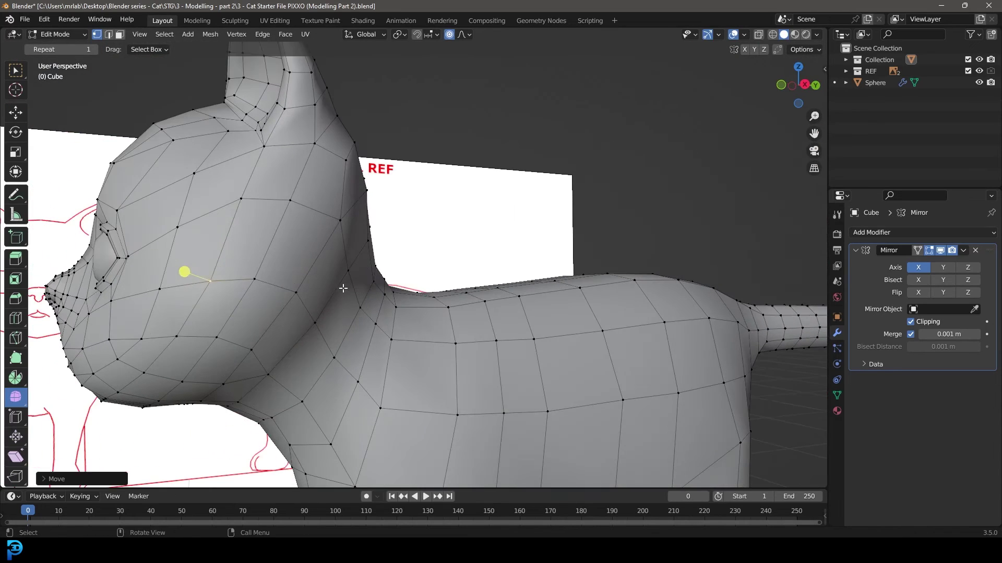
click(241, 197)
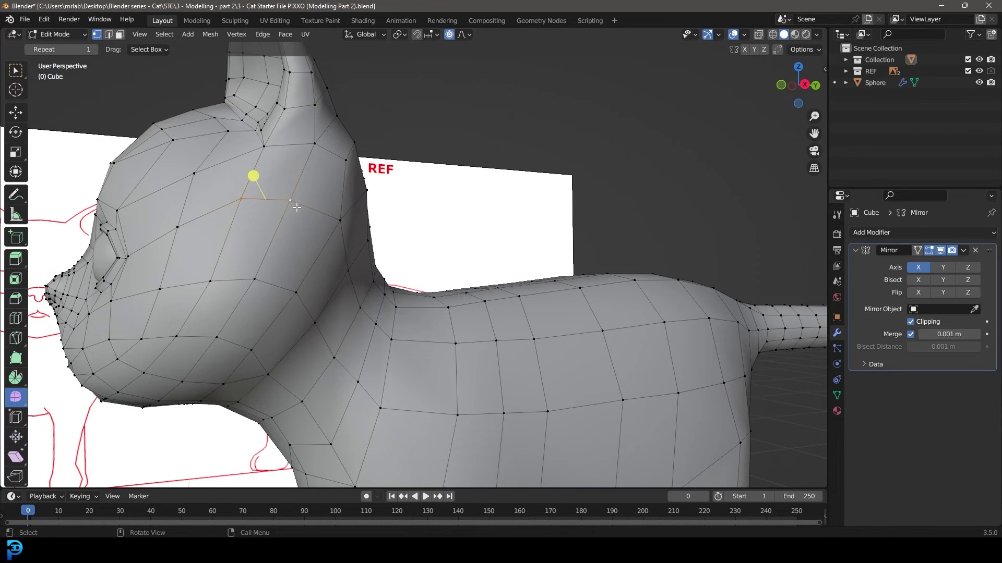
key(g)
click(291, 224)
scroll(323, 250, down, 2)
mouse_move(334, 261)
middle_down()
mouse_move(266, 262)
mouse_move(334, 265)
middle_up()
scroll(334, 264, up, 2)
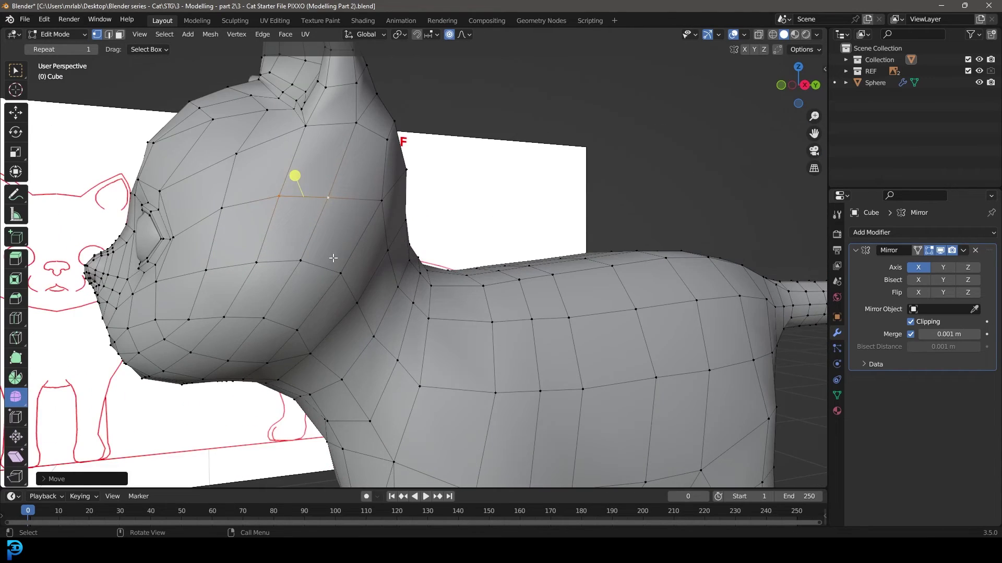
Move the two lower-lip vertices near the mouth corner using a proportional size of about 0.047 m.
key(KP_3)
scroll(350, 218, up, 4)
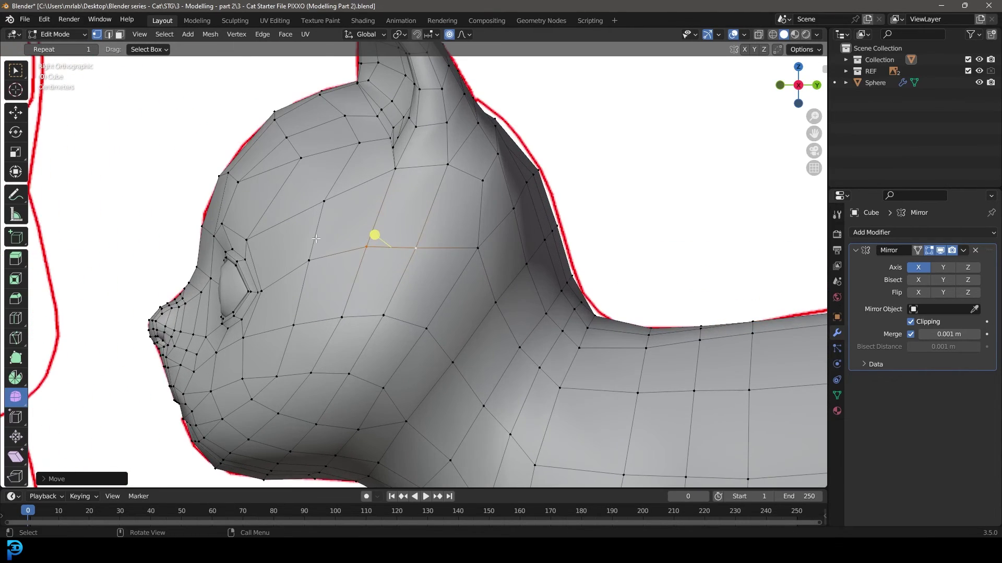
key(alt+a)
shift+middle_drag(360, 376, 372, 369)
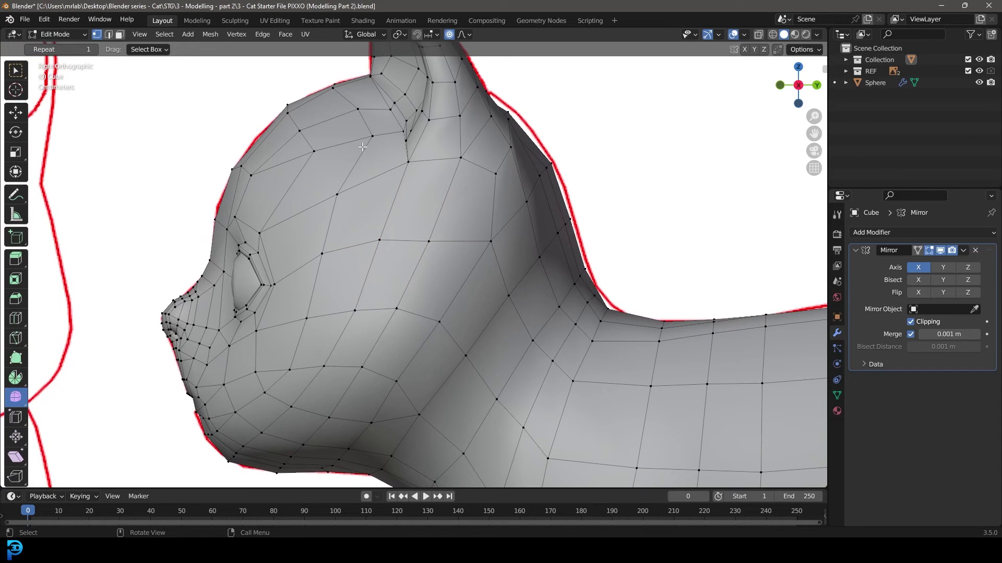
shift+middle_drag(358, 300, 364, 225)
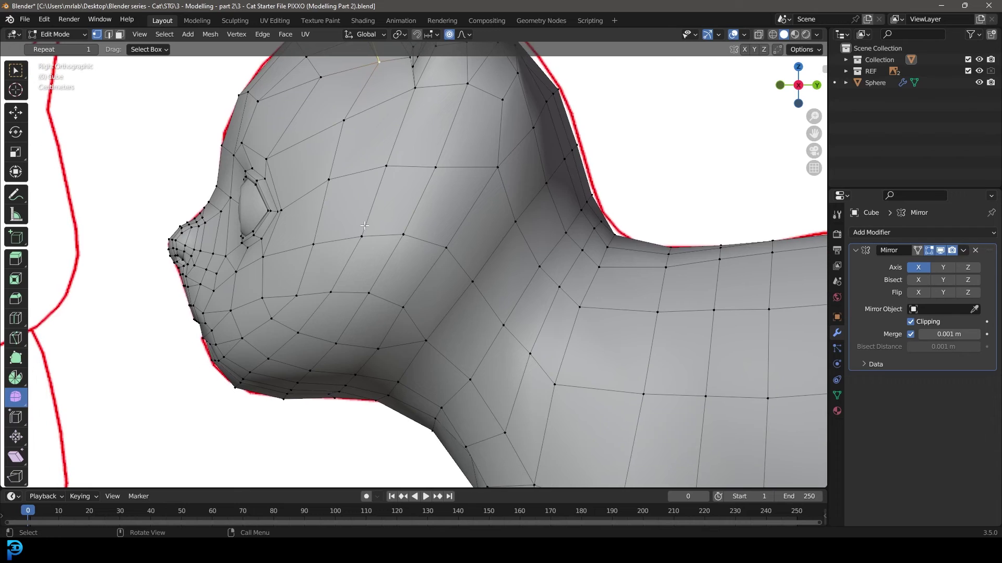
middle_drag(274, 293, 404, 296)
scroll(333, 251, up, 2)
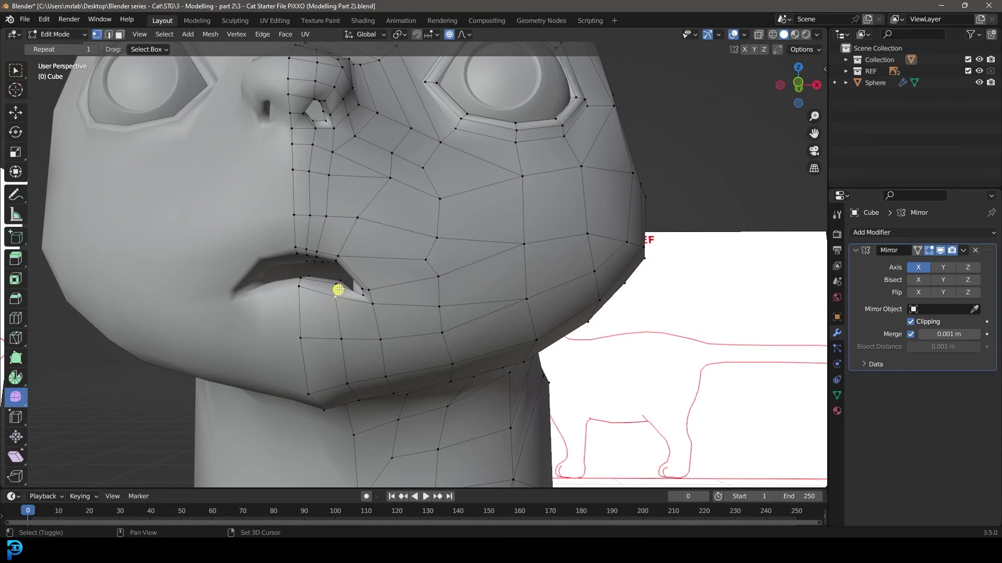
key(g)
scroll(346, 301, up, 7)
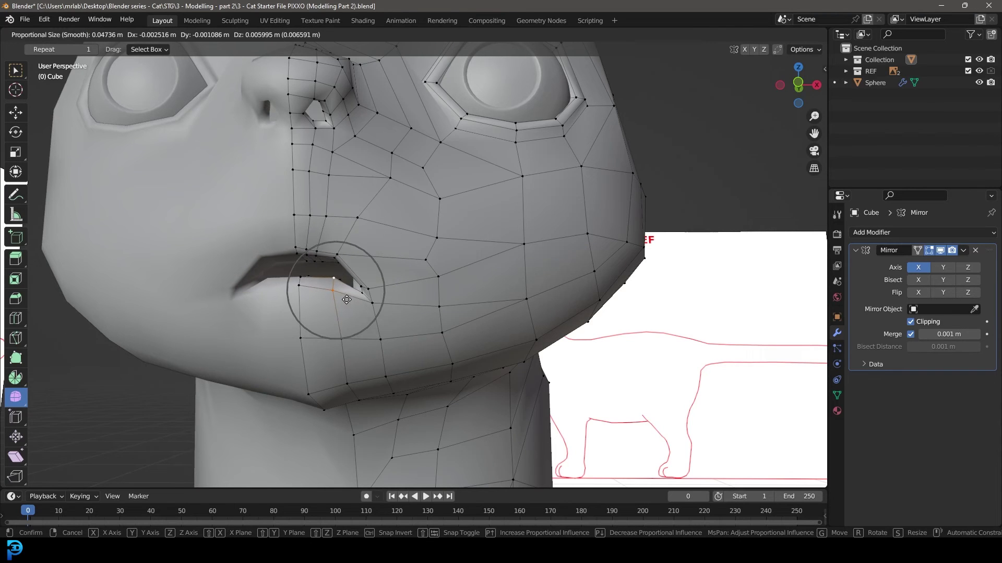
click(346, 302)
scroll(330, 262, down, 1)
scroll(330, 262, down, 5)
mouse_move(355, 255)
middle_down()
mouse_move(282, 268)
mouse_move(348, 260)
middle_up()
scroll(348, 260, up, 5)
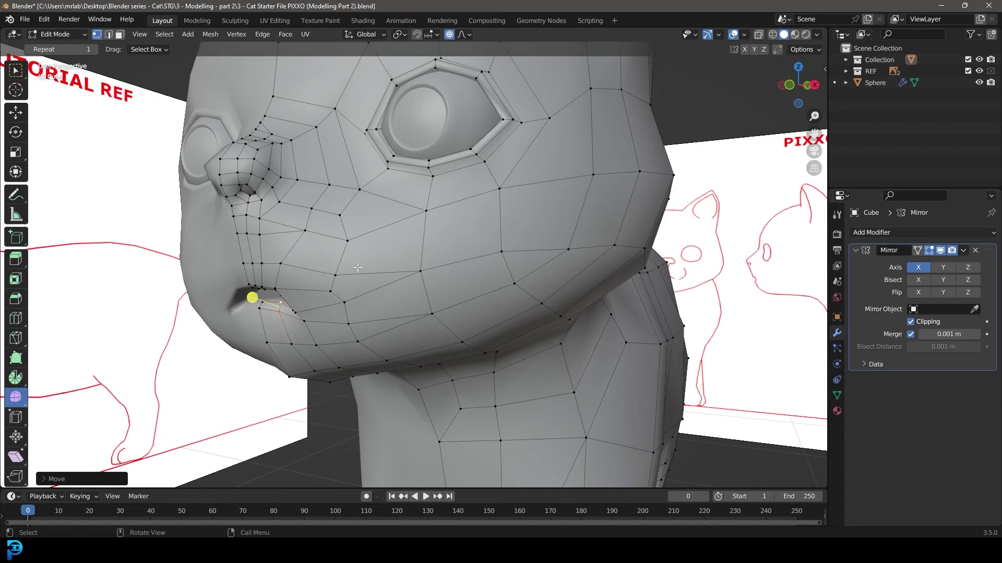
Add a loop cut across the forehead above the eye and reposition one nearby vertex.
scroll(436, 183, down, 5)
middle_drag(437, 183, 502, 219)
scroll(509, 224, up, 5)
scroll(536, 196, down, 5)
scroll(445, 273, down, 3)
scroll(464, 261, up, 6)
key(ctrl+r)
click(503, 217)
click(504, 219)
click(505, 230)
key(g)
click(477, 224)
scroll(426, 287, down, 5)
Select the short horizontal edge row on the forehead above the eye and edge-slide it along the surface.
middle_drag(426, 286, 398, 266)
click(361, 236)
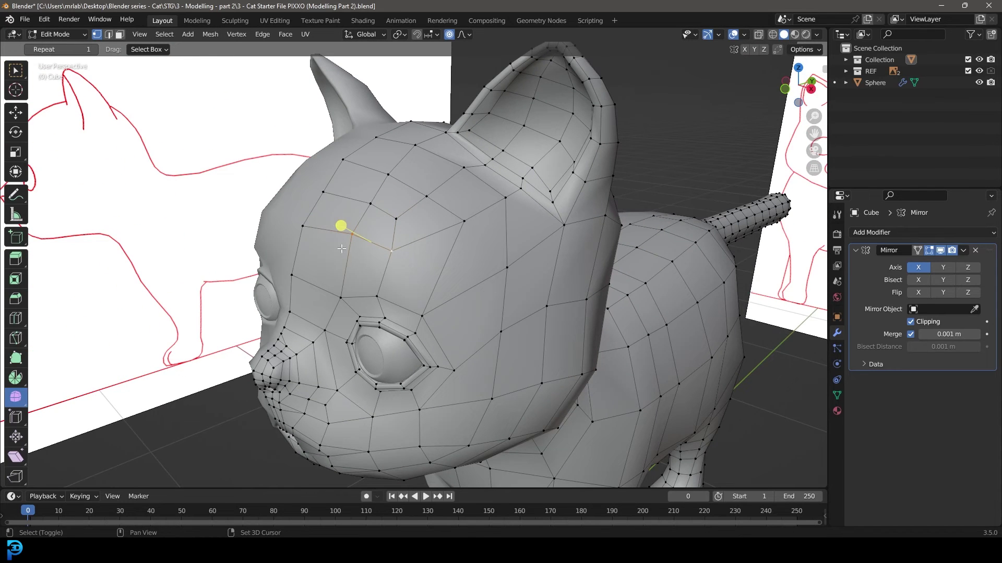
scroll(303, 231, up, 3)
key(g)
key(g)
click(346, 271)
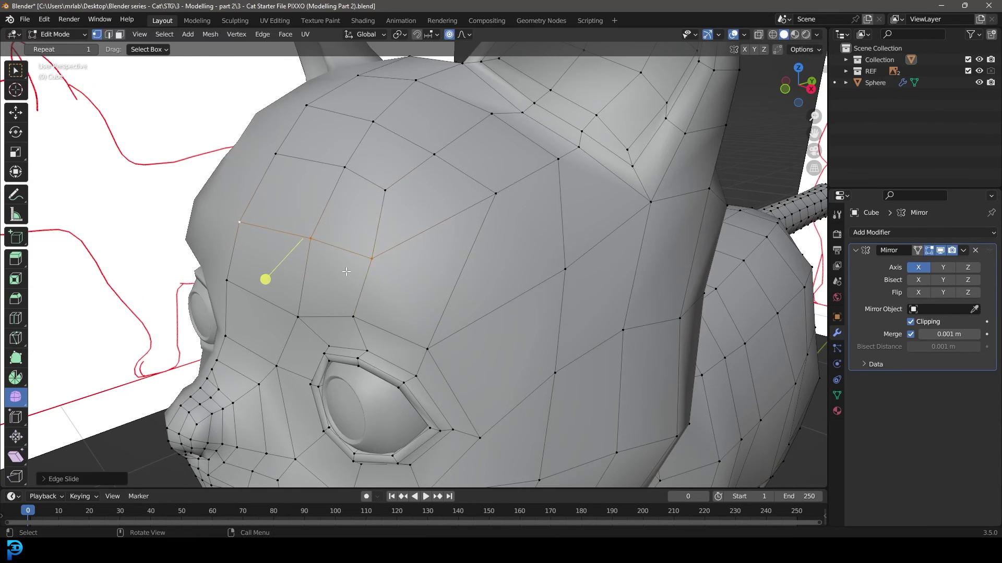
Knife-cut from the outer end of the forehead row across the temple edges to the vertex on the side of the head.
scroll(497, 213, down, 2)
mouse_move(497, 212)
middle_down()
mouse_move(443, 216)
mouse_move(492, 217)
middle_up()
scroll(433, 252, down, 2)
mouse_move(433, 252)
middle_down()
mouse_move(454, 251)
mouse_move(400, 246)
mouse_move(428, 251)
middle_up()
scroll(399, 245, up, 4)
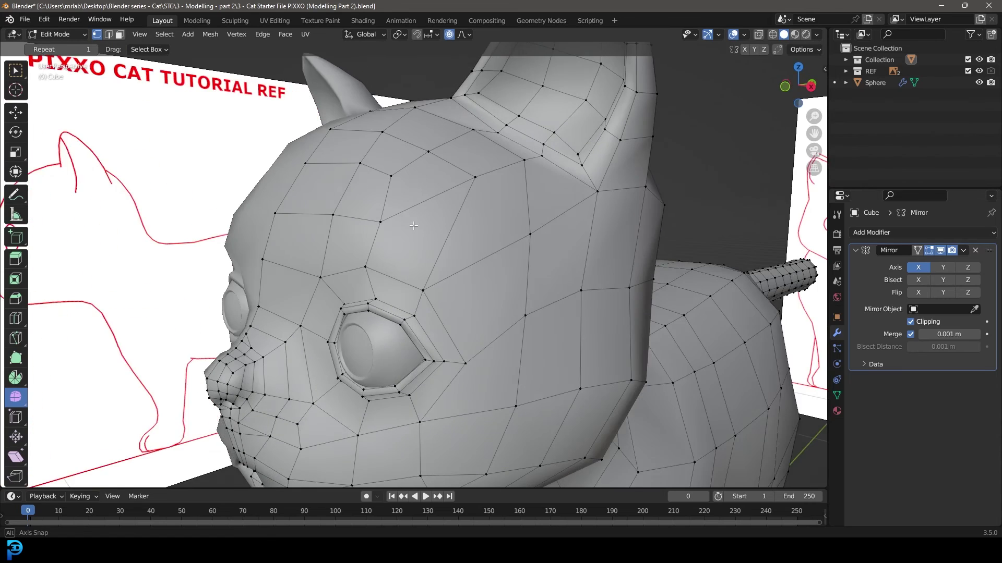
scroll(441, 261, up, 2)
middle_drag(462, 255, 433, 213)
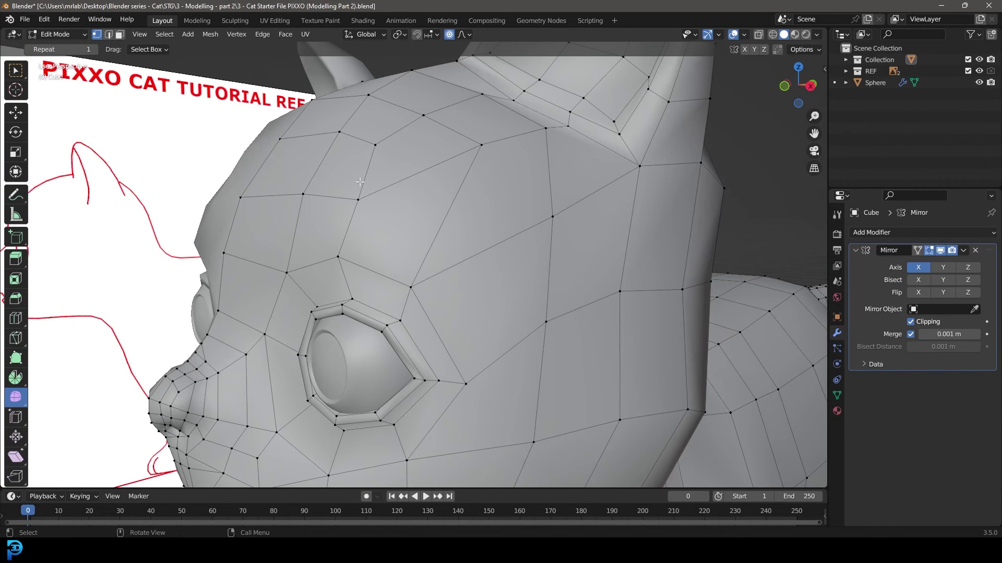
key(k)
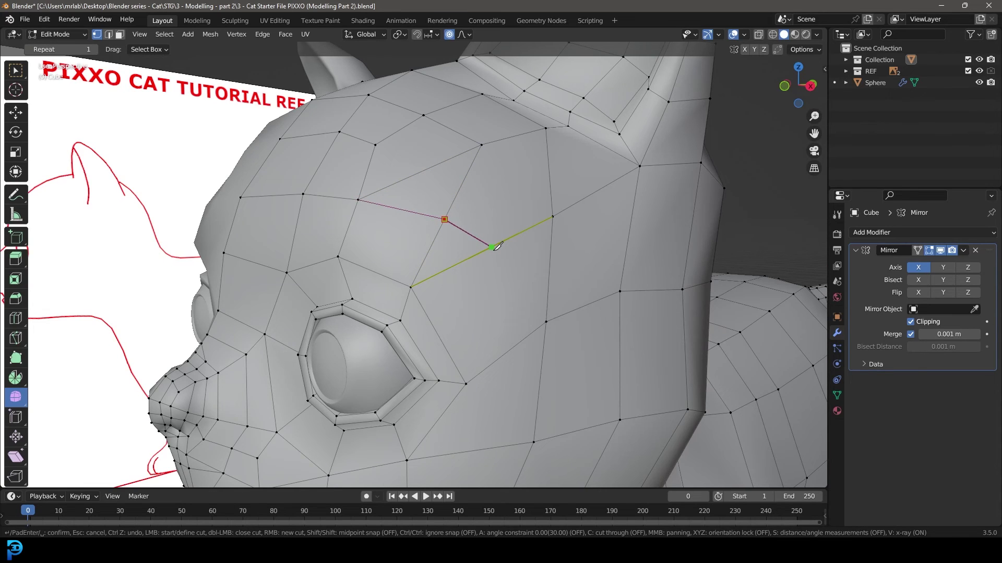
key(Return)
Dissolve the edge joining the new temple cut vertex to the brow vertex above the outer eye.
scroll(449, 256, down, 2)
middle_drag(443, 256, 469, 276)
scroll(521, 296, up, 2)
scroll(469, 276, up, 2)
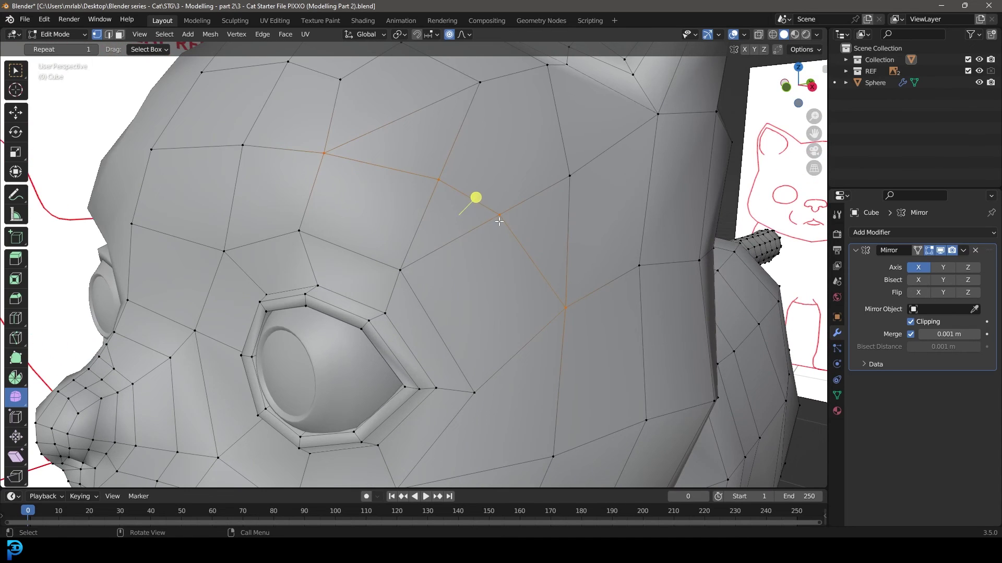
key(x)
click(468, 233)
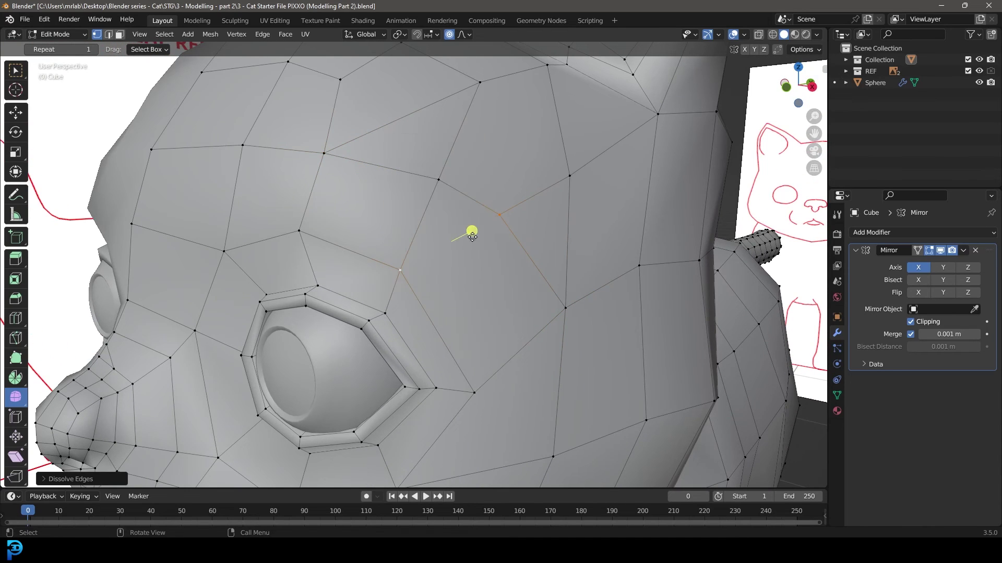
Knife-cut from the temple cut vertex down across the adjacent edge to the outer eyelid ring.
middle_drag(491, 239, 464, 252)
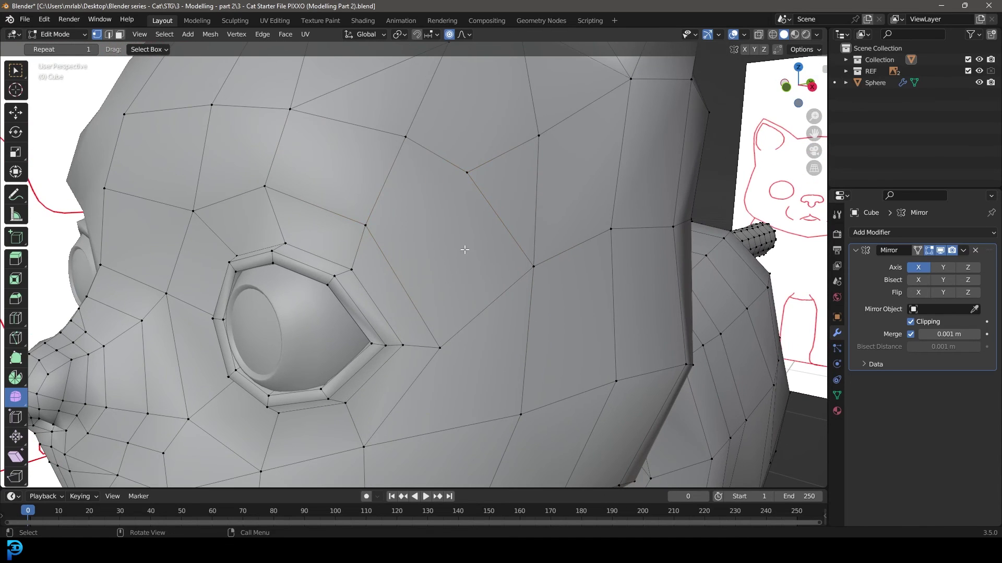
key(k)
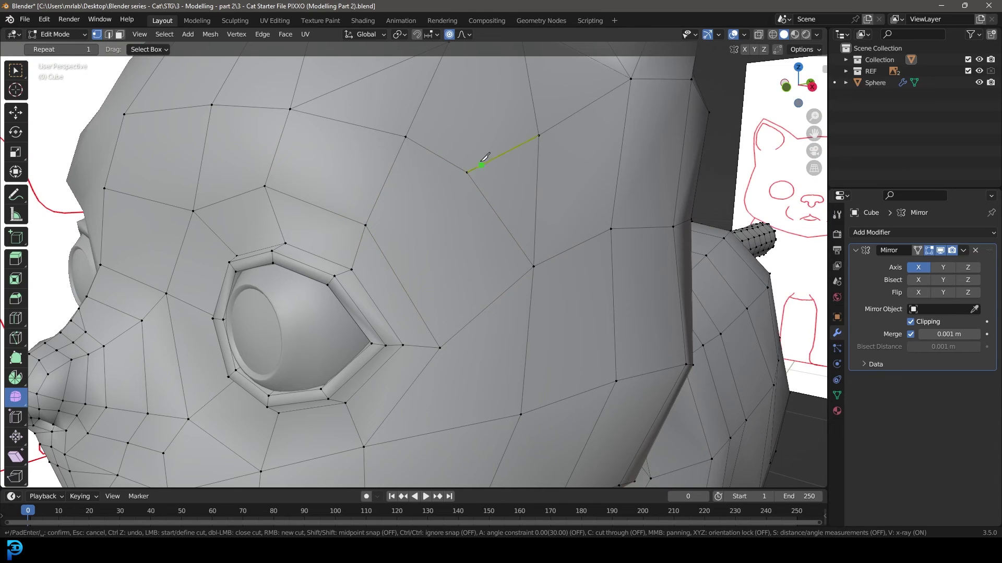
click(376, 306)
middle_drag(377, 306, 493, 240)
key(Return)
Add a centred loop cut across the upper outer eyelid rim and knife-connect it to the temple cut.
scroll(483, 252, up, 3)
key(ctrl+r)
click(483, 225)
right_click(486, 227)
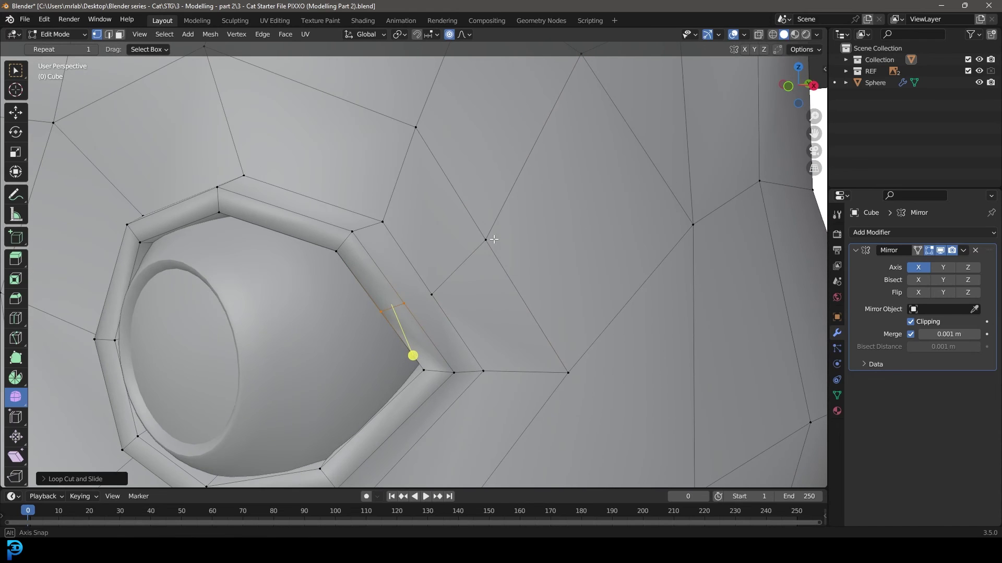
key(k)
key(Return)
Reposition the newly cut vertex beside the outer eye corner to even out the edge flow.
scroll(478, 268, down, 6)
middle_drag(453, 276, 473, 288)
scroll(474, 291, up, 2)
key(g)
click(510, 292)
scroll(508, 287, down, 5)
key(alt+a)
middle_drag(503, 255, 436, 258)
scroll(436, 258, up, 4)
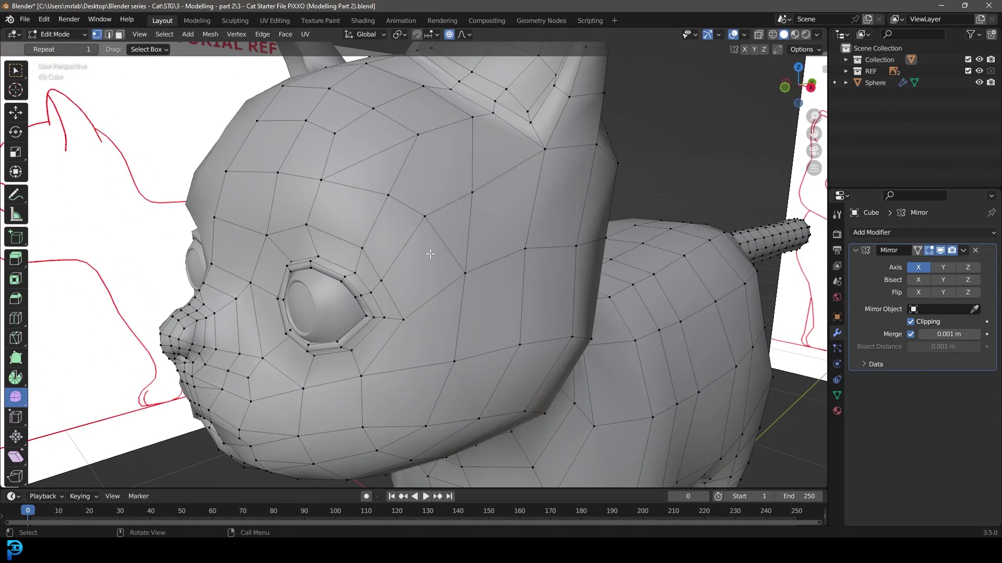
click(424, 215)
key(g)
key(Escape)
Move the temple vertex between the eye and the ear base to space the surrounding faces more evenly.
click(472, 192)
key(g)
click(484, 214)
scroll(484, 214, down, 4)
middle_drag(484, 213, 440, 221)
scroll(439, 221, up, 4)
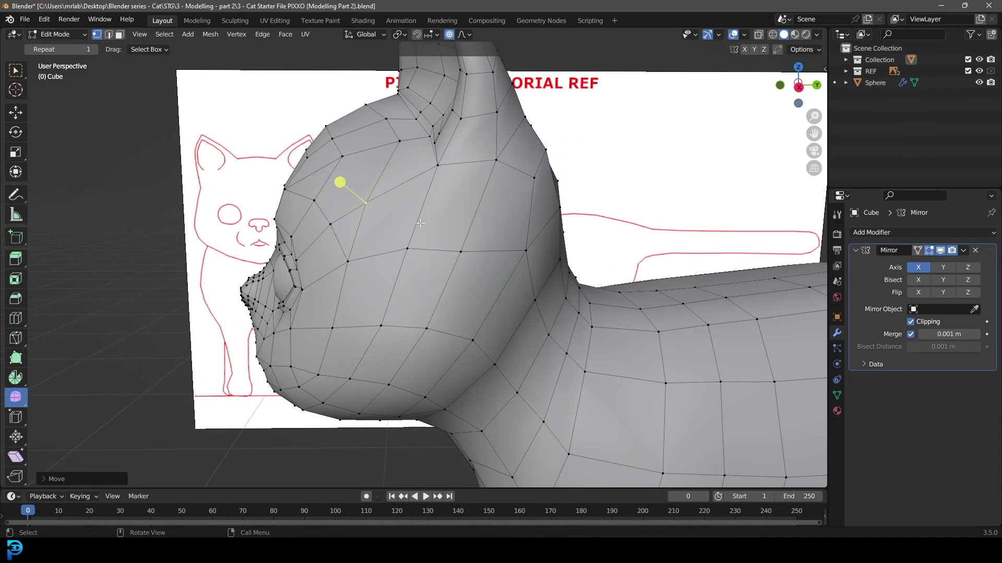
Add a centred loop cut across the side of the head below the ear and dissolve its frontmost segment.
key(ctrl+r)
click(439, 221)
right_click(439, 224)
middle_drag(438, 224, 437, 228)
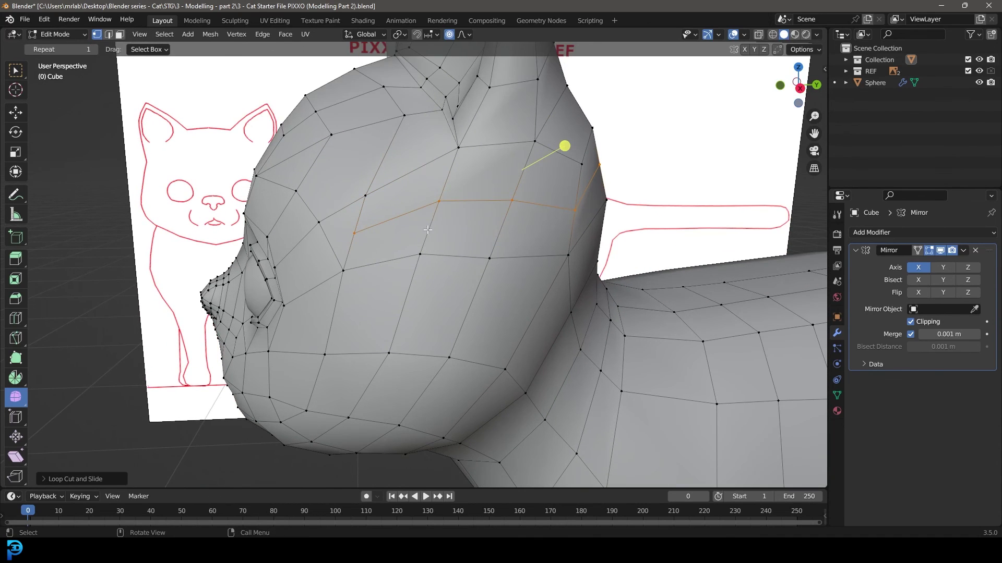
click(439, 203)
key(x)
click(439, 204)
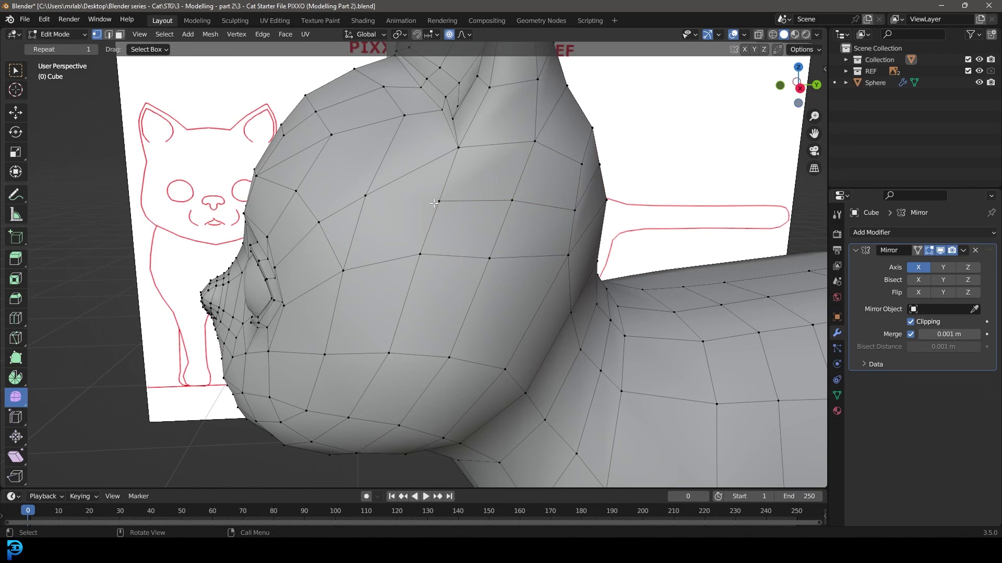
Knife-connect the front end of the new side loop to the temple vertex and from there to the forehead vertex.
key(k)
key(Return)
middle_drag(391, 188, 431, 248)
key(k)
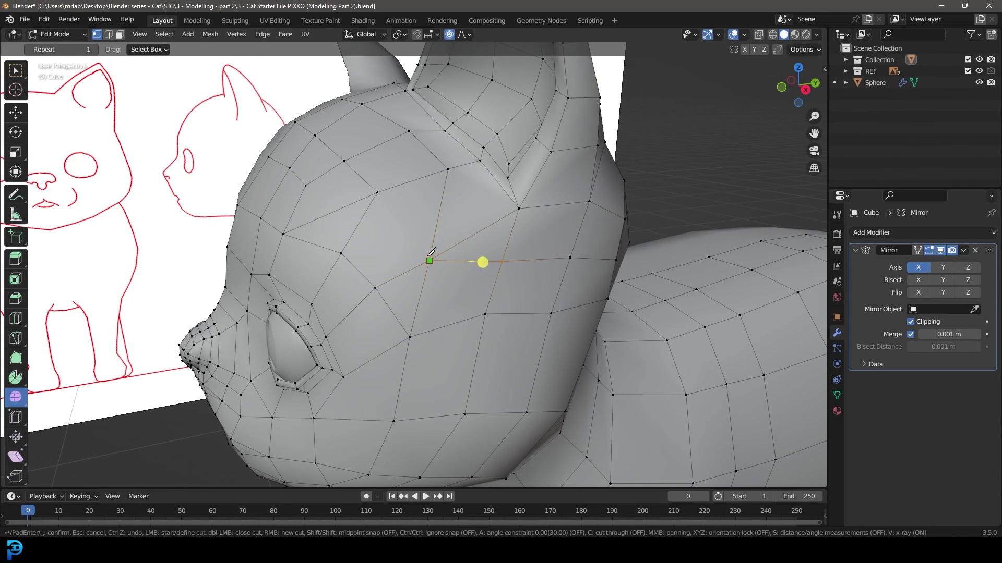
click(377, 192)
key(Return)
middle_drag(447, 214, 411, 253)
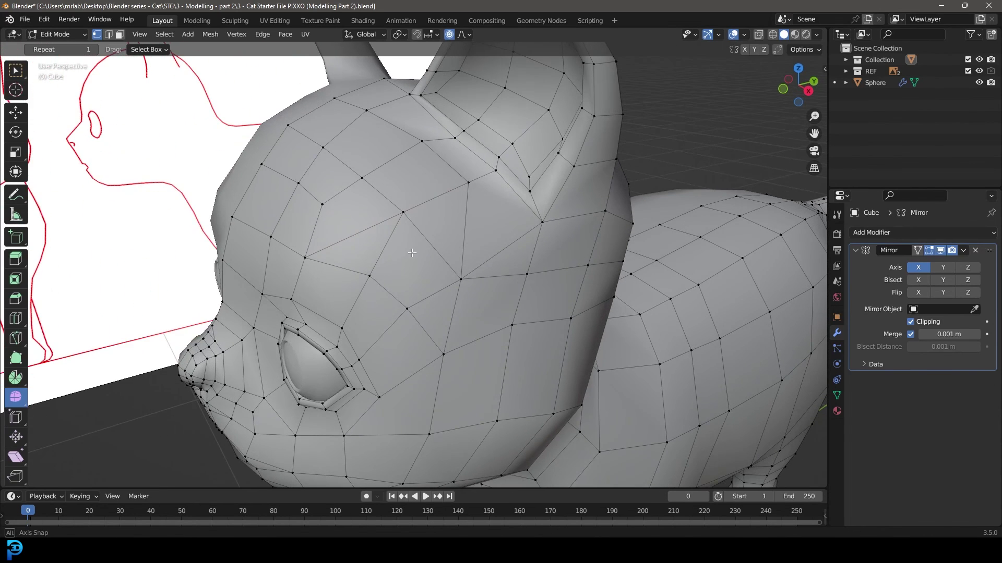
middle_drag(434, 194, 391, 246)
scroll(402, 240, down, 1)
scroll(445, 243, up, 1)
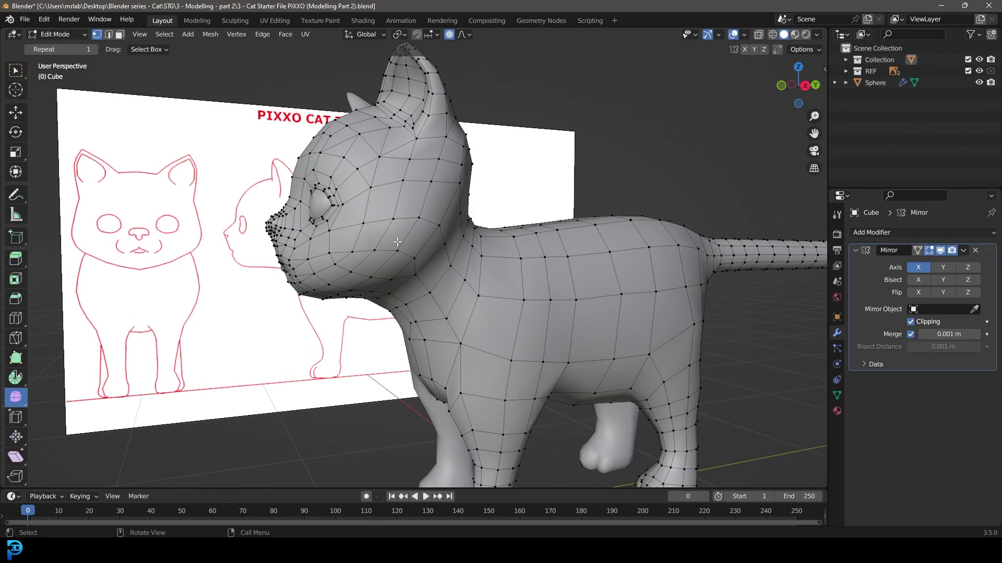